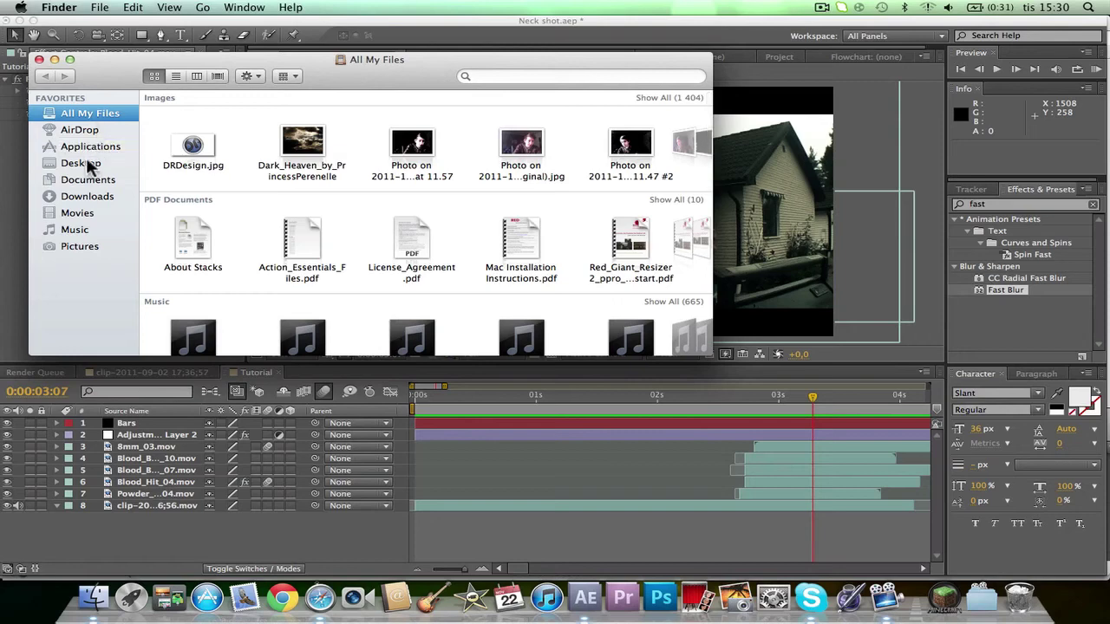
Play Tutorial.mov from the Desktop's Movies folder and scrub through the neck shot effect
{"action": "left_click", "coordinate": [86, 163]}
{"action": "left_click", "coordinate": [192, 113]}
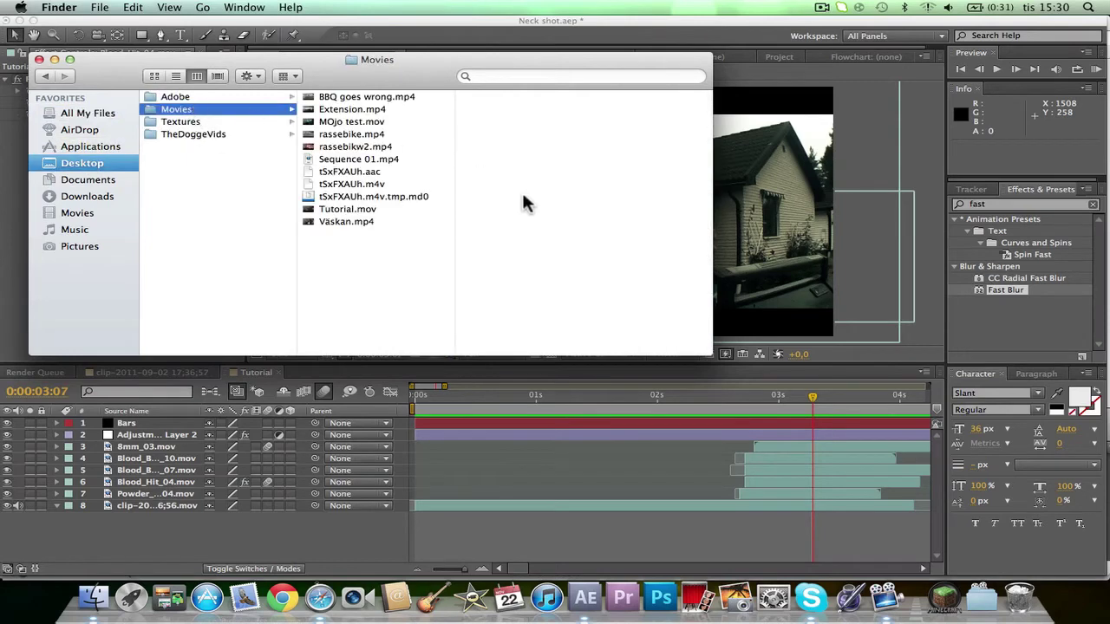
{"action": "double_click", "coordinate": [351, 212]}
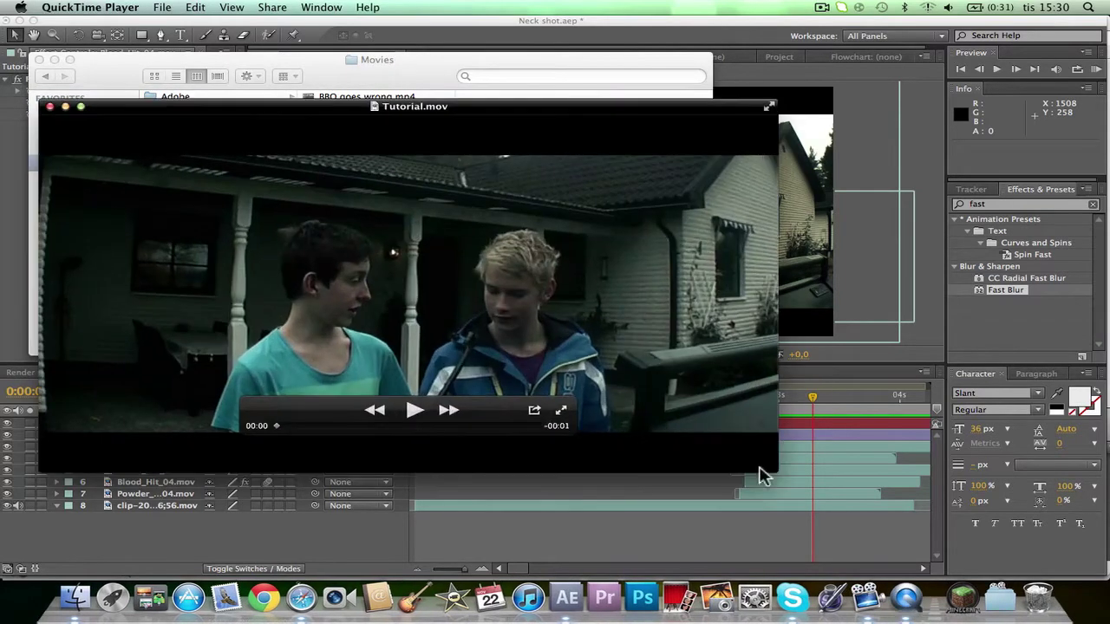
{"action": "left_click", "coordinate": [419, 414]}
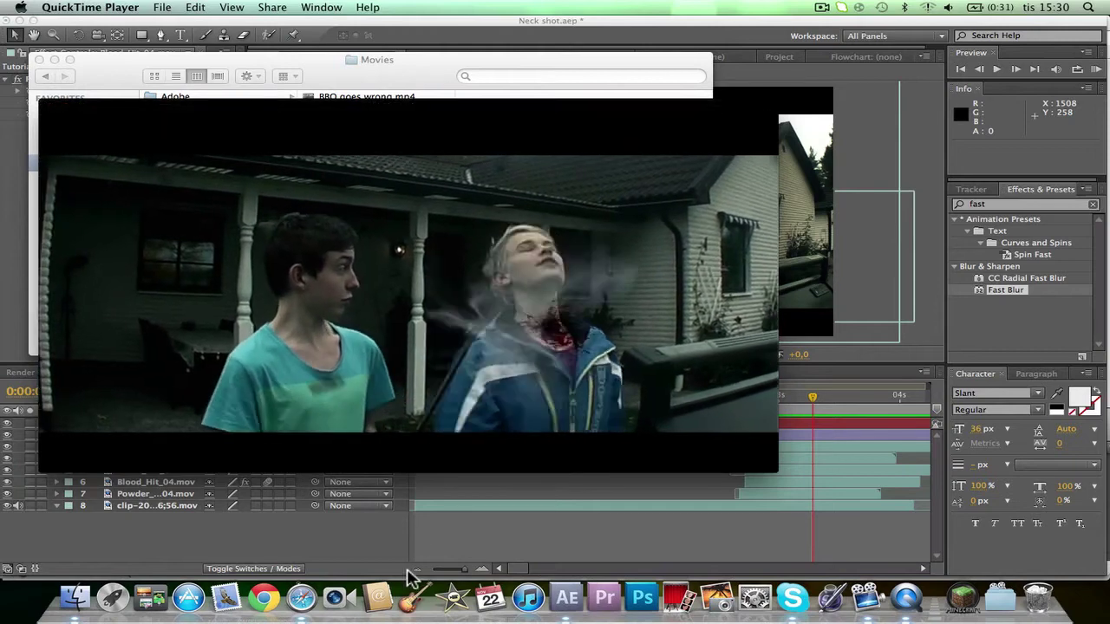
{"action": "mouse_move", "coordinate": [381, 427]}
{"action": "left_mouse_down"}
{"action": "mouse_move", "coordinate": [312, 434]}
{"action": "mouse_move", "coordinate": [377, 436]}
{"action": "left_mouse_up"}
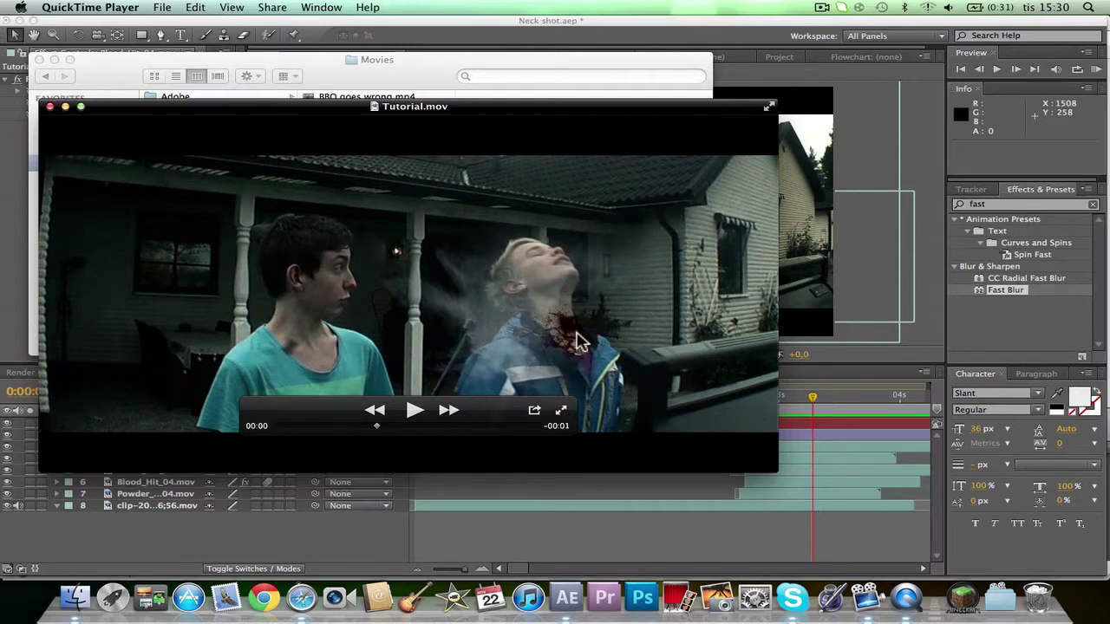
{"action": "mouse_move", "coordinate": [395, 426]}
{"action": "left_mouse_down"}
{"action": "mouse_move", "coordinate": [376, 426]}
{"action": "mouse_move", "coordinate": [426, 433]}
{"action": "mouse_move", "coordinate": [370, 421]}
{"action": "mouse_move", "coordinate": [396, 425]}
{"action": "left_mouse_up"}
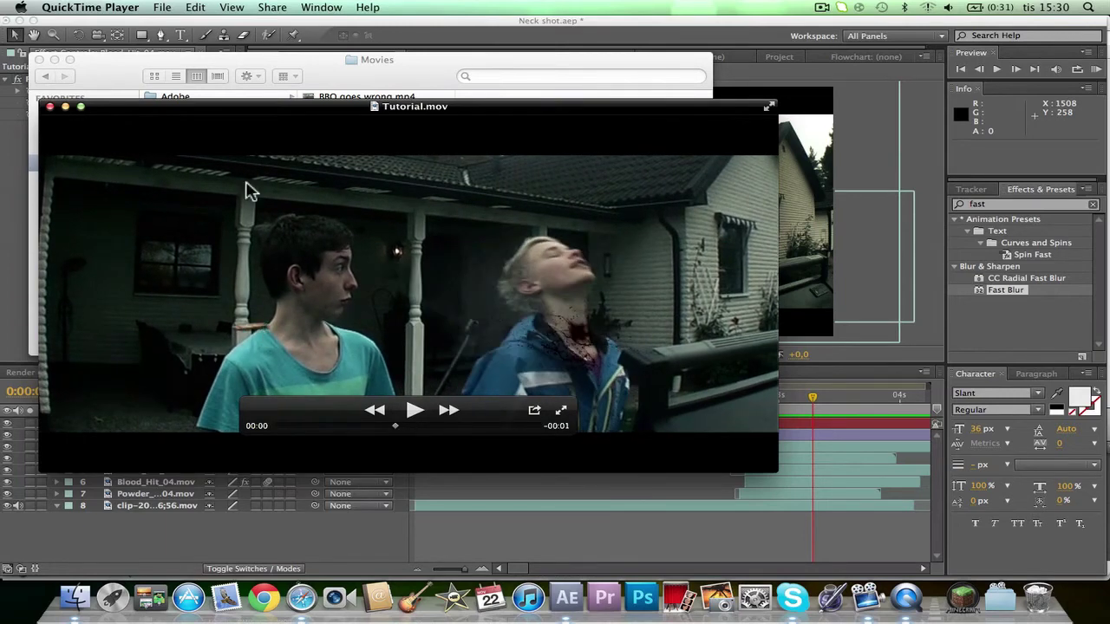
Switch to After Effects and create a composition named Tutorial with the HDV/HDTV 720 25 preset, 25 fps and Full resolution
{"action": "left_click", "coordinate": [438, 28]}
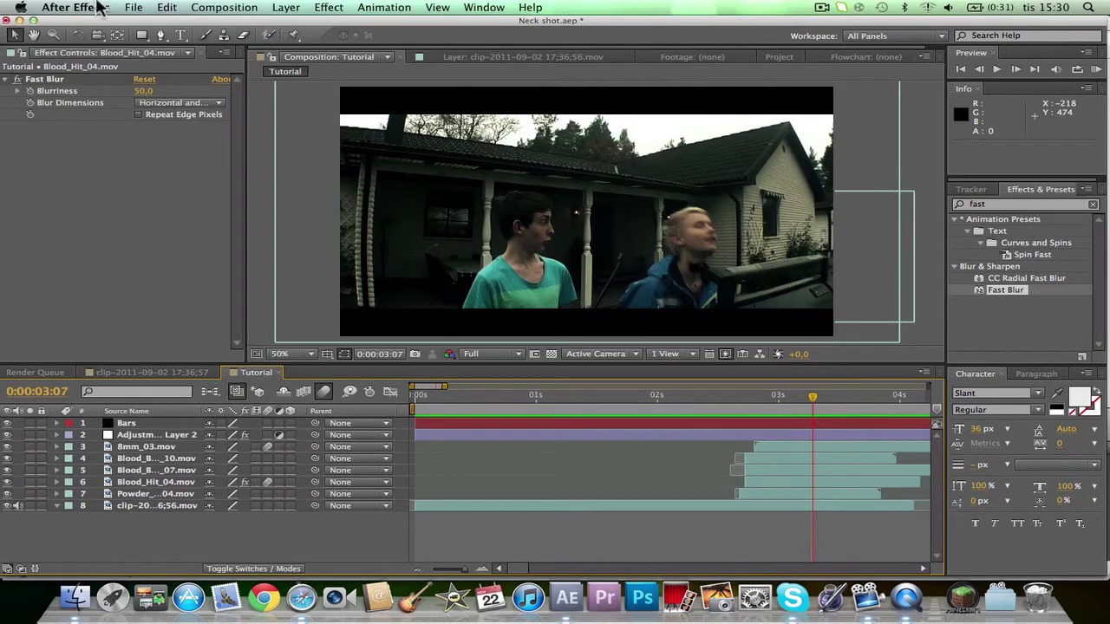
{"action": "left_click", "coordinate": [100, 7]}
{"action": "left_click", "coordinate": [99, 7]}
{"action": "left_click", "coordinate": [235, 8]}
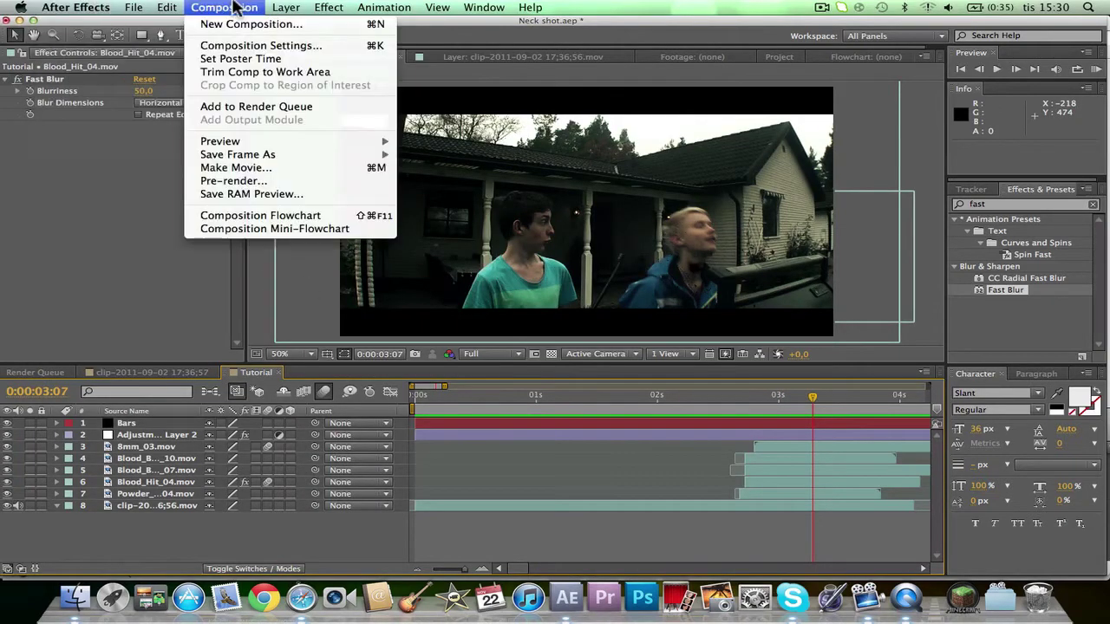
{"action": "left_click", "coordinate": [235, 26]}
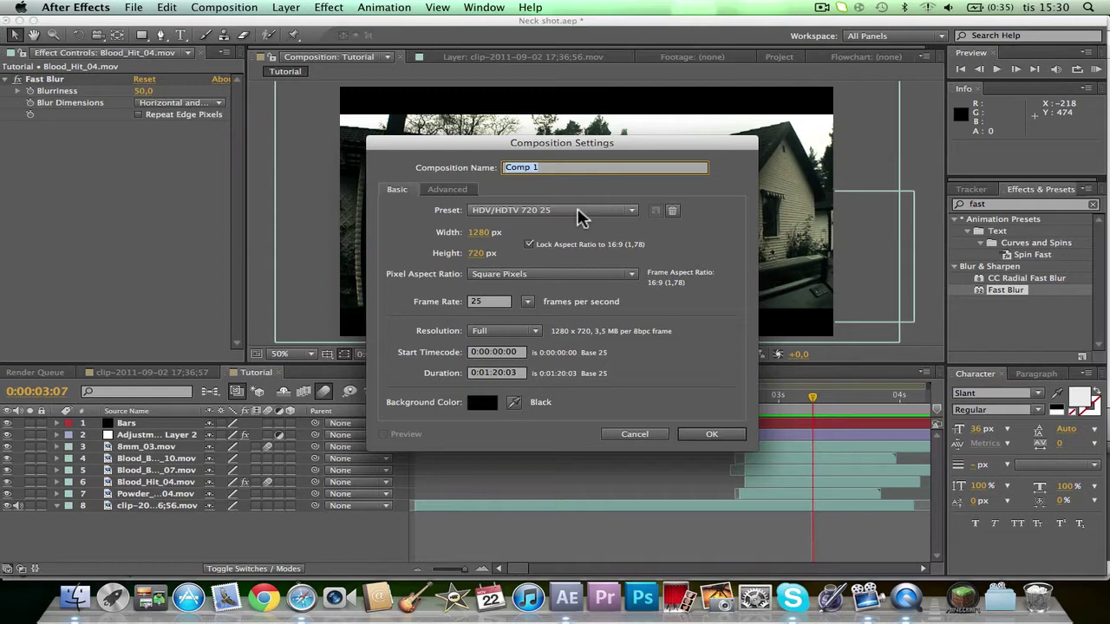
{"action": "type", "text": "Tu"}
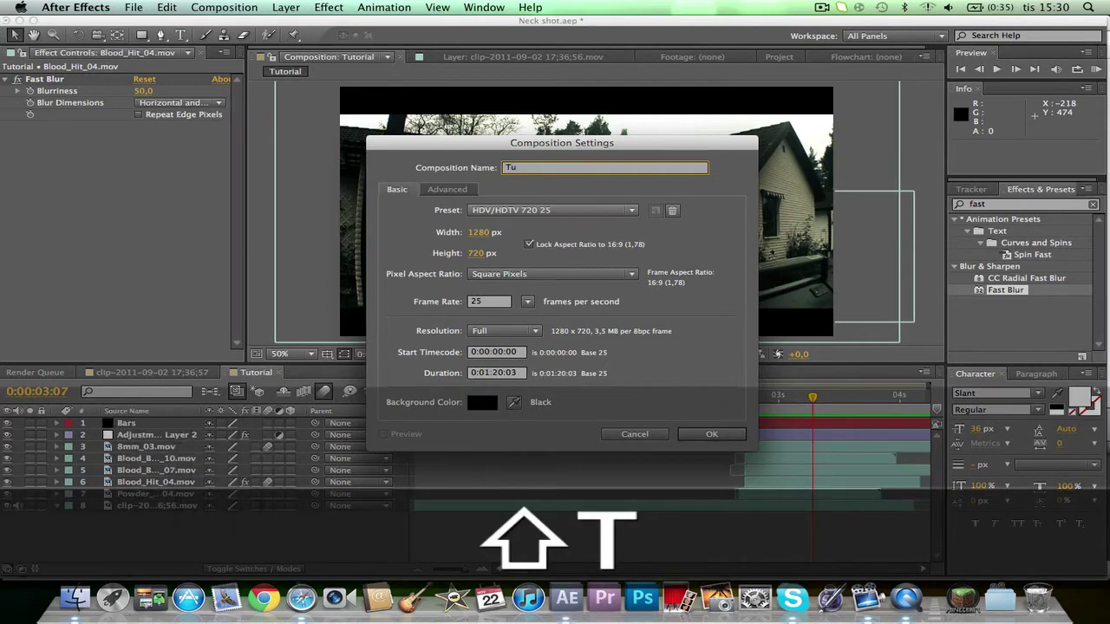
{"action": "type", "text": "torial"}
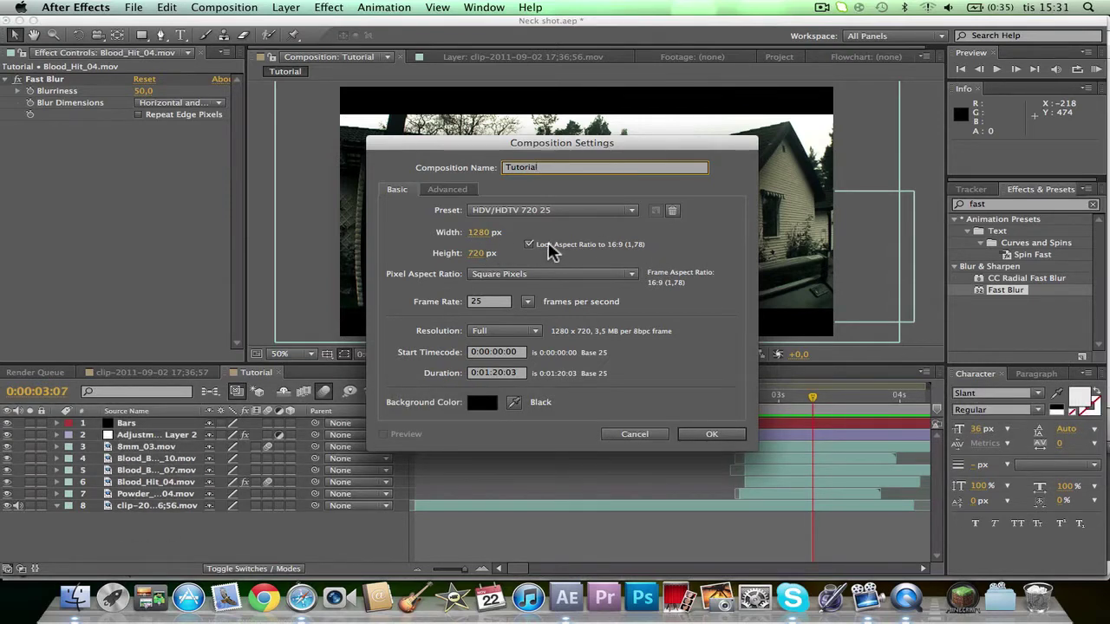
{"action": "left_click", "coordinate": [488, 302]}
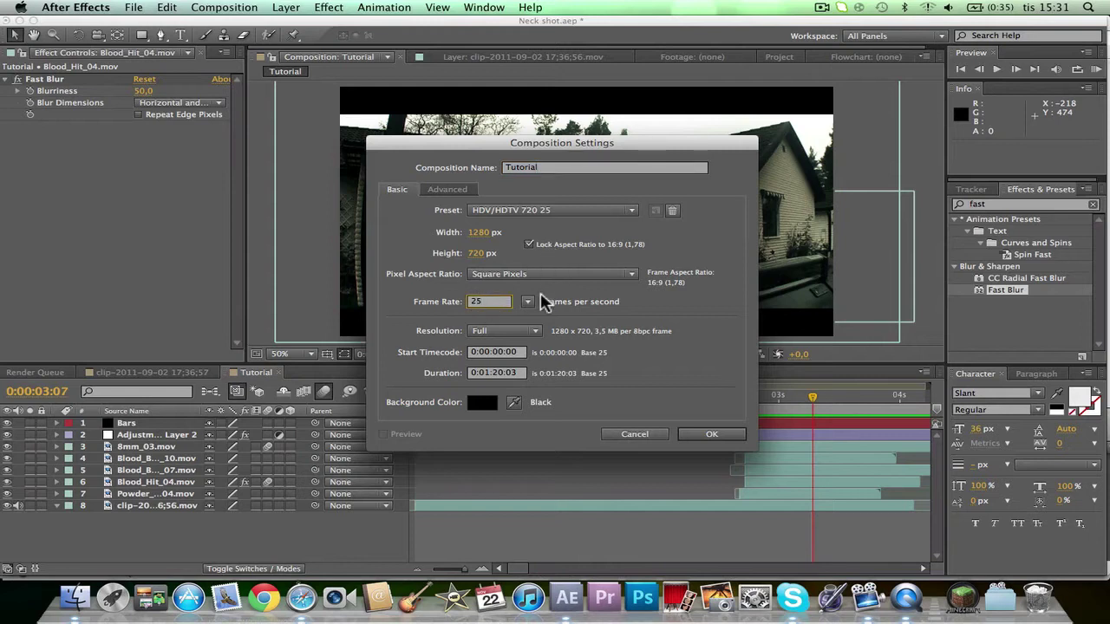
{"action": "left_click", "coordinate": [525, 331]}
{"action": "left_click", "coordinate": [524, 333]}
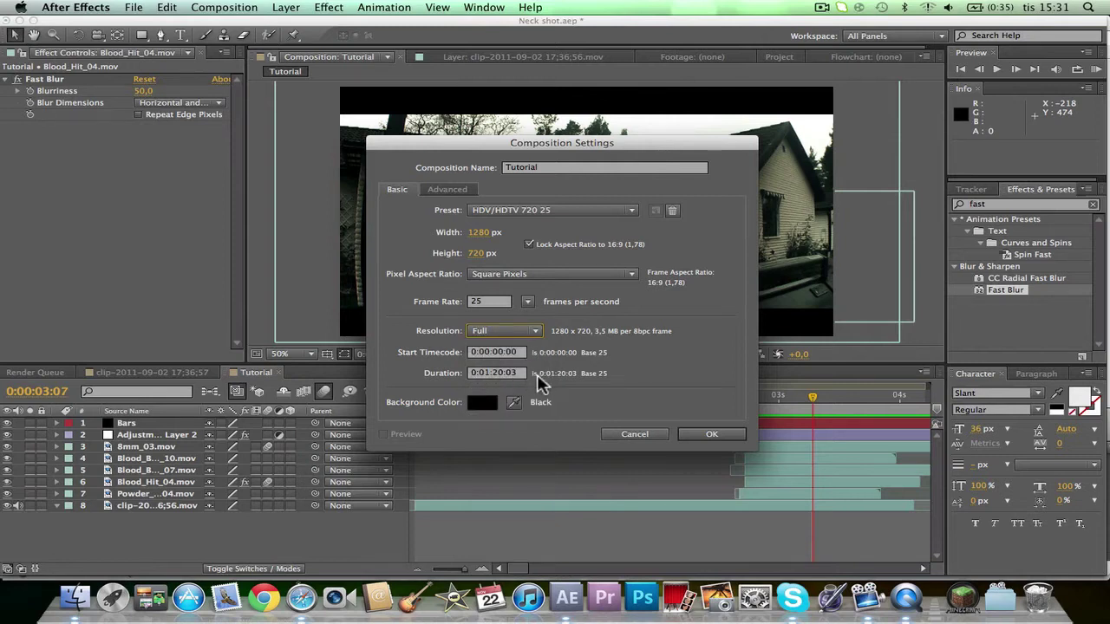
{"action": "left_click", "coordinate": [716, 437]}
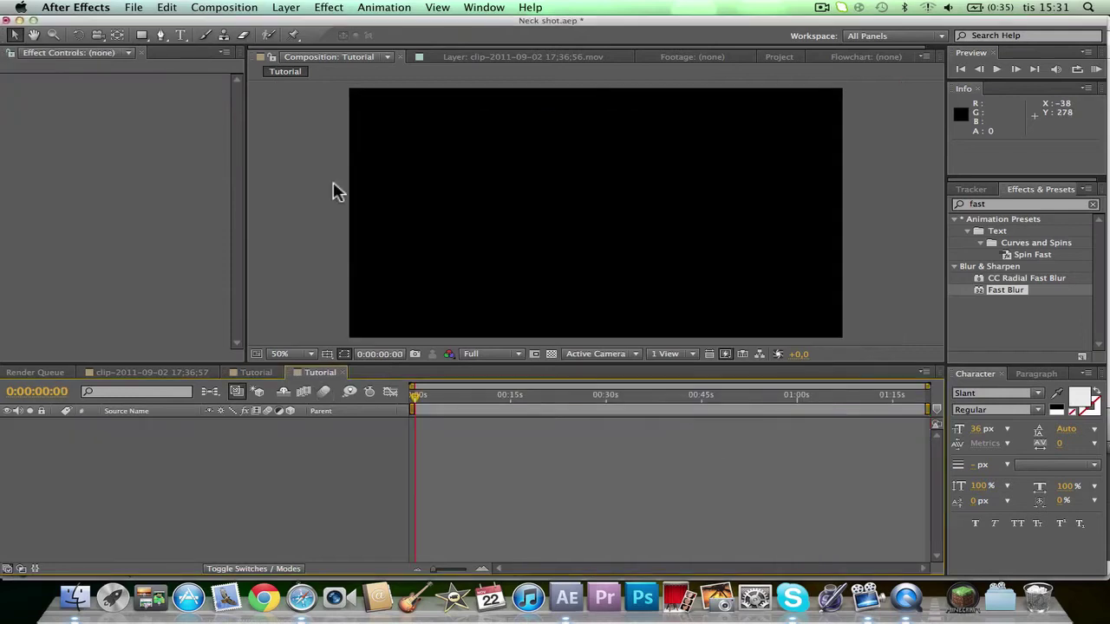
{"action": "left_click", "coordinate": [780, 57]}
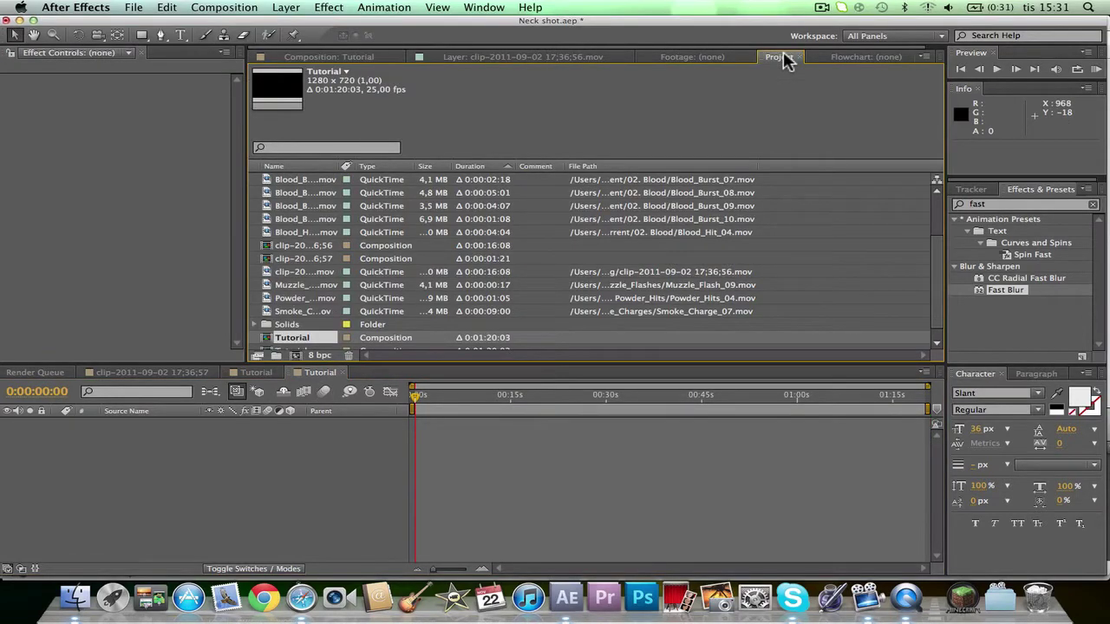
{"action": "left_click", "coordinate": [279, 272]}
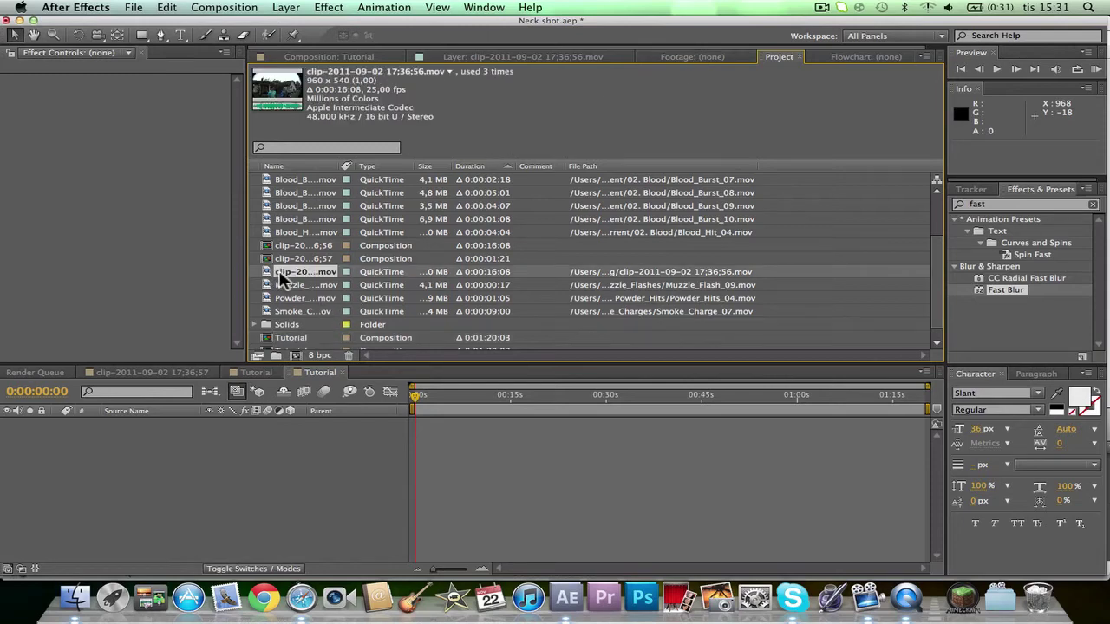
{"action": "left_click_drag", "start_coordinate": [305, 285], "coordinate": [371, 440]}
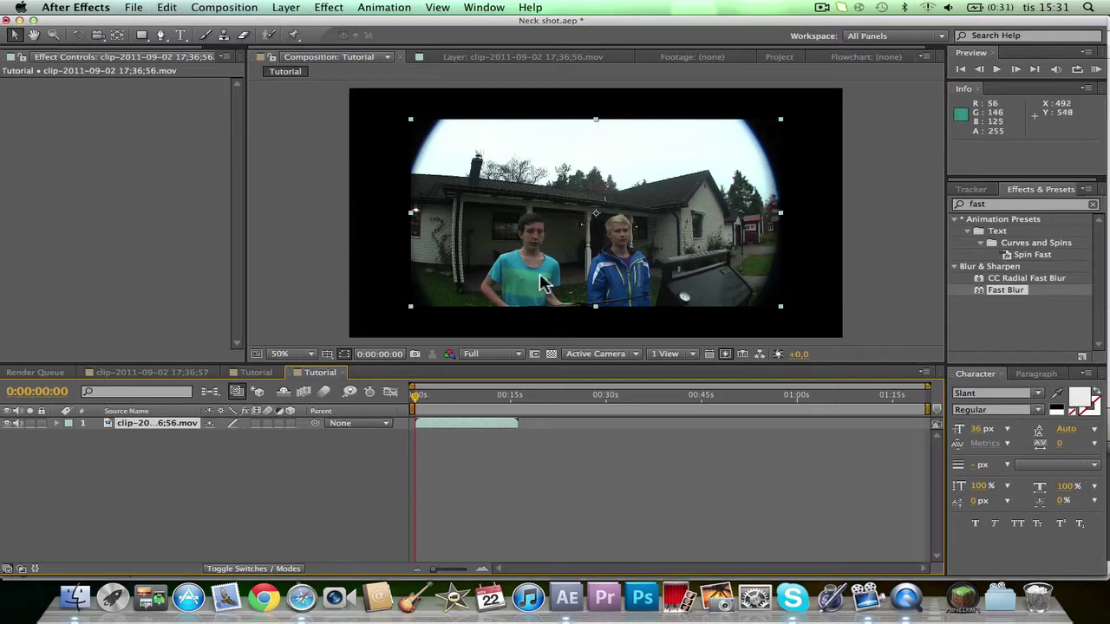
Scale the footage proportionally to about 170% and reposition it to about 656, 300 in the frame
{"action": "left_click_drag", "start_coordinate": [408, 116], "coordinate": [278, 68]}
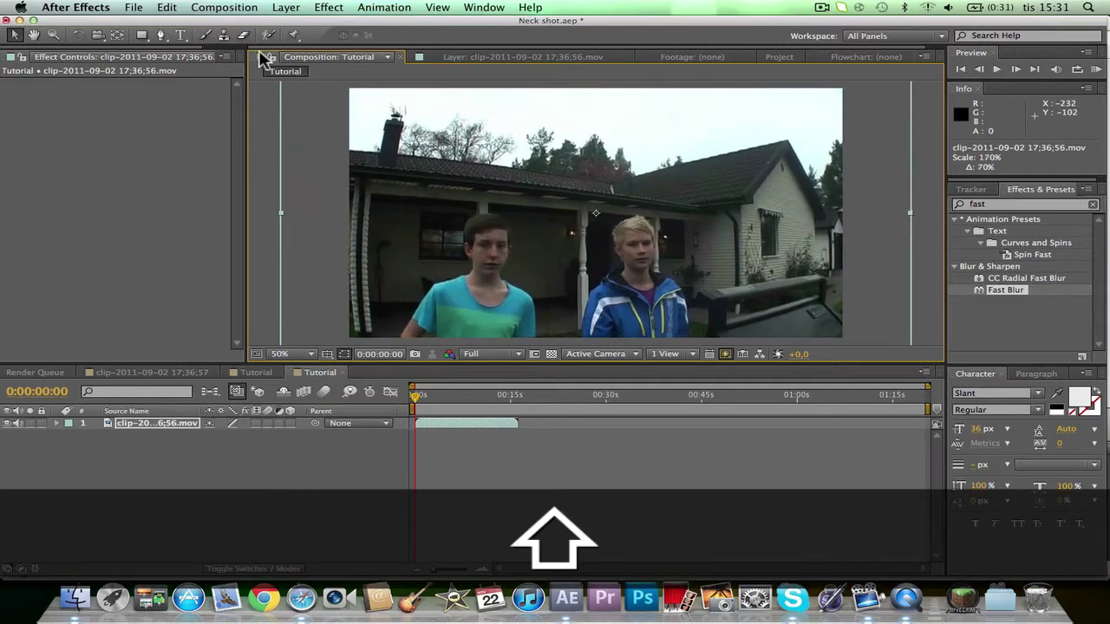
{"action": "left_click_drag", "start_coordinate": [577, 192], "coordinate": [586, 173]}
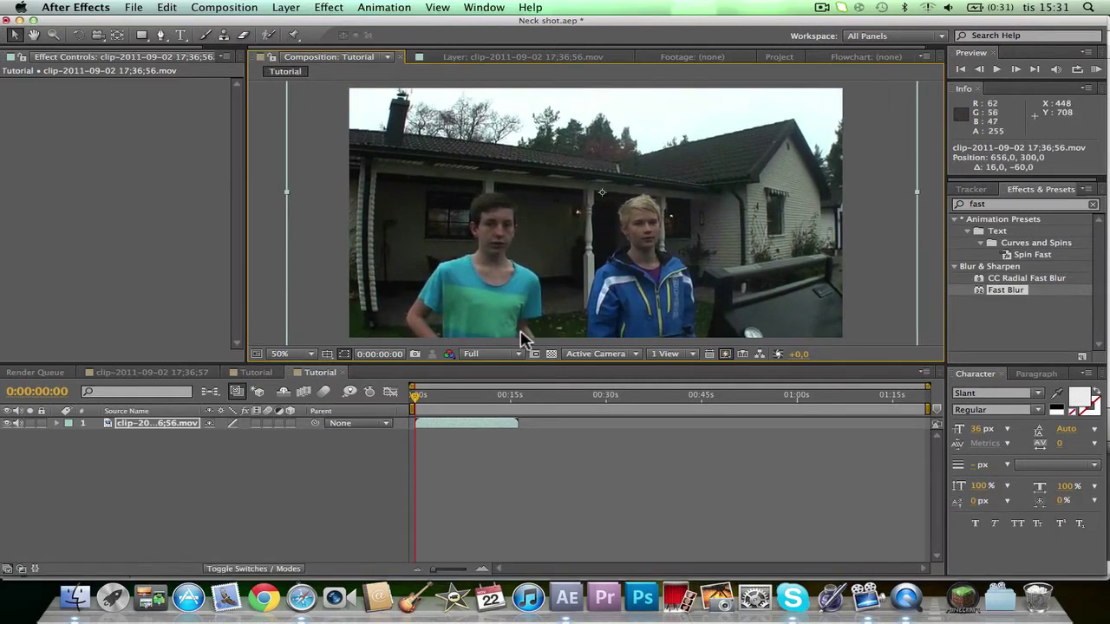
Trim the clip to a 0:00:04:12 section from the composition's start, ending at 0:00:04:08, and preview it
{"action": "left_click", "coordinate": [420, 402]}
{"action": "left_click_drag", "start_coordinate": [417, 401], "coordinate": [442, 426]}
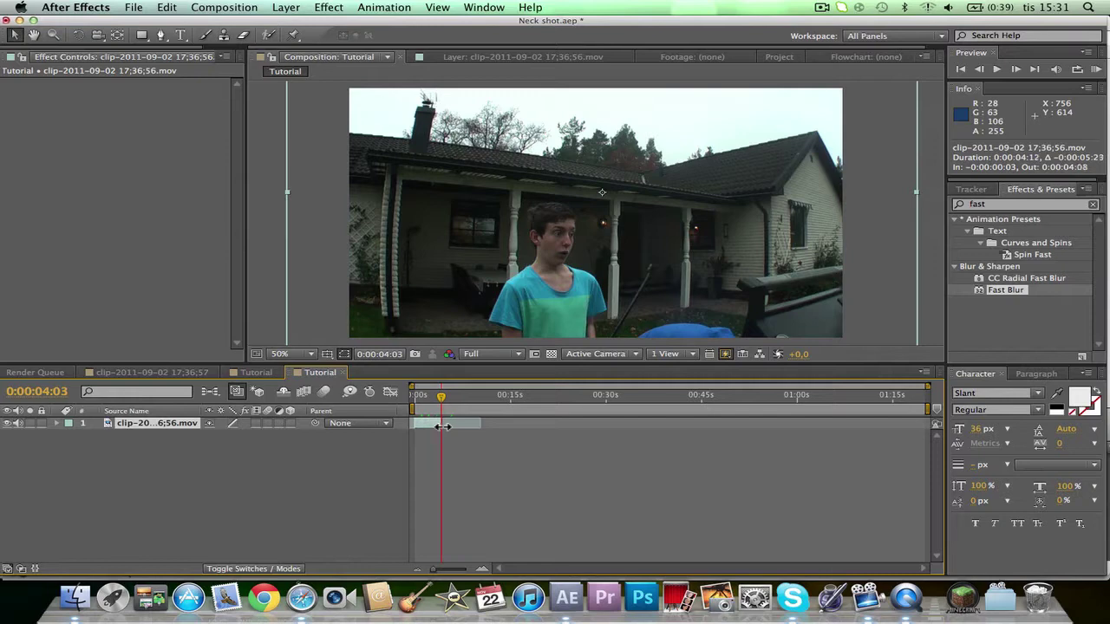
{"action": "left_click", "coordinate": [420, 397]}
{"action": "key", "text": "space"}
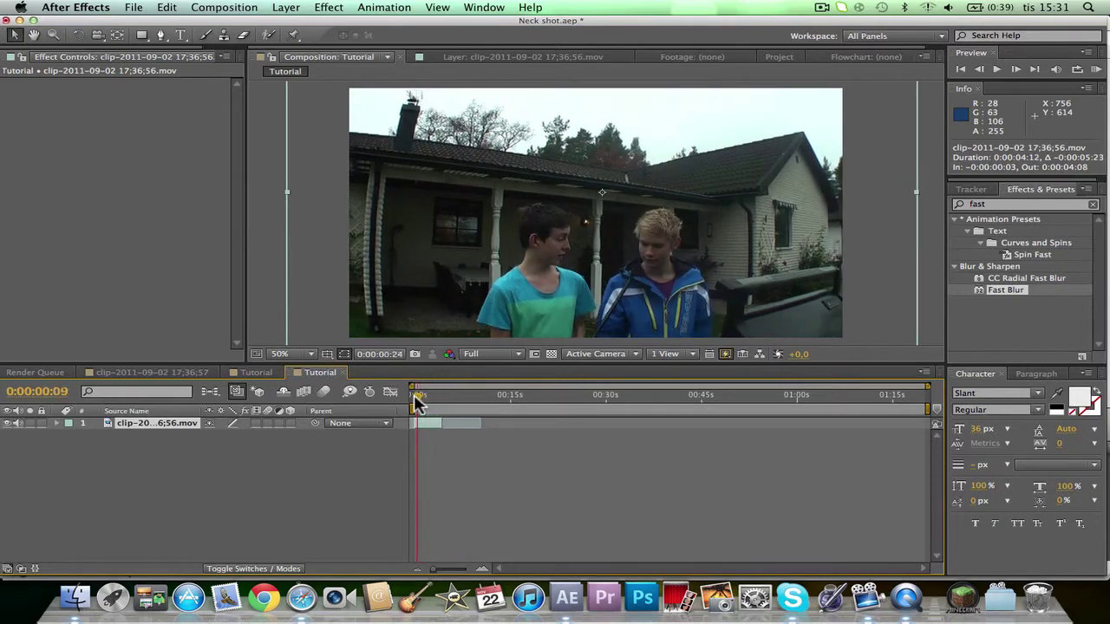
Display the Tracker options and move the current time to 0:00:01:12 in the clip
{"action": "left_click_drag", "start_coordinate": [439, 571], "coordinate": [463, 572]}
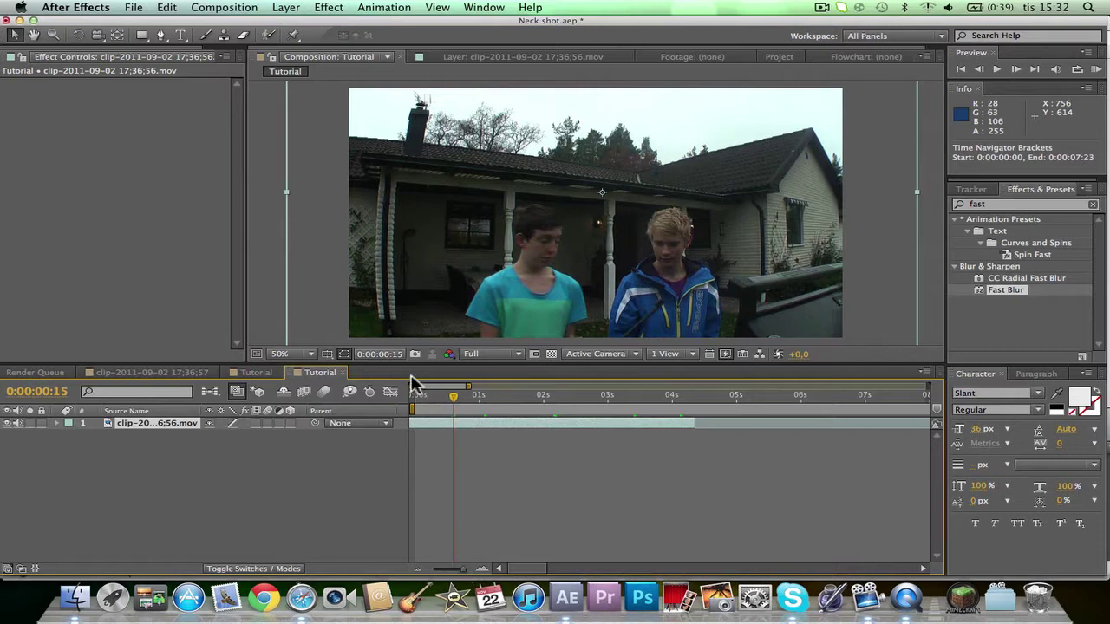
{"action": "left_click_drag", "start_coordinate": [414, 392], "coordinate": [489, 397]}
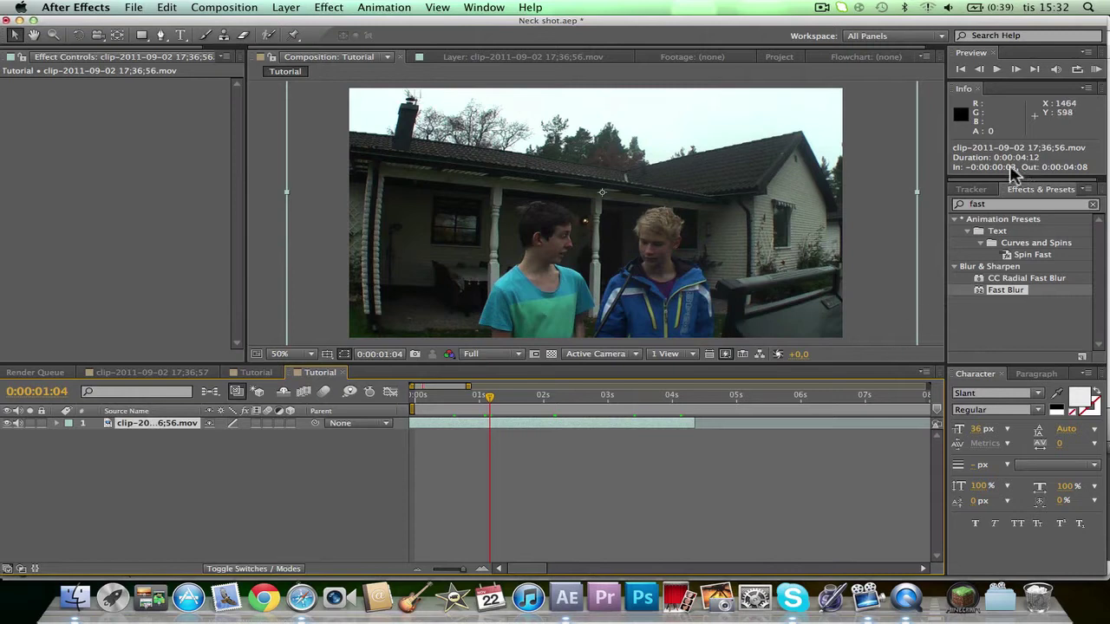
{"action": "left_click", "coordinate": [964, 188]}
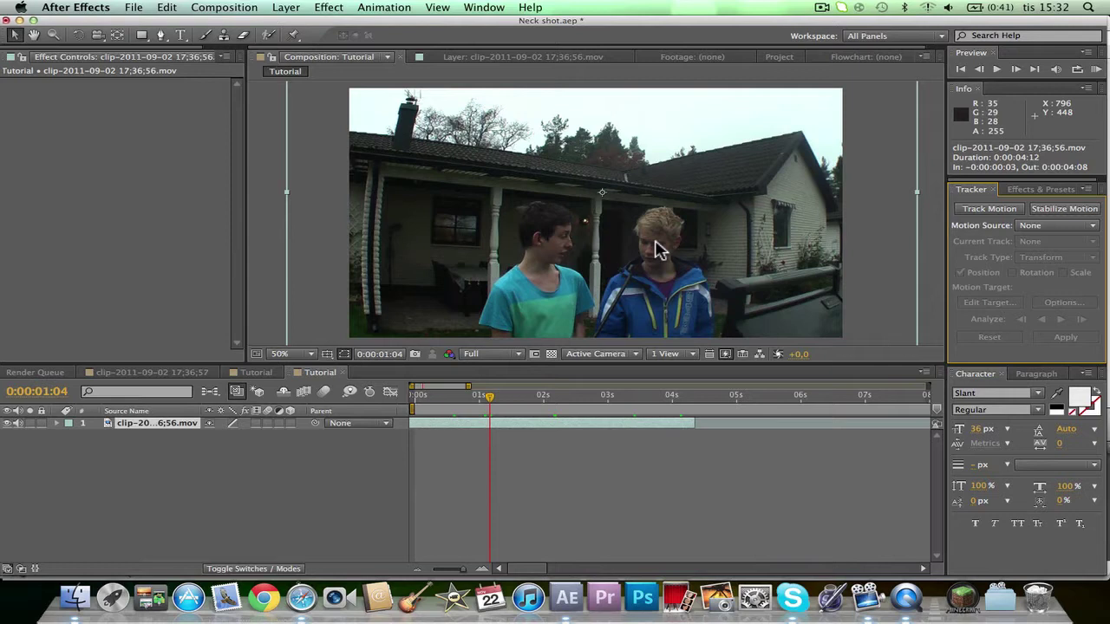
{"action": "left_click_drag", "start_coordinate": [444, 397], "coordinate": [506, 378]}
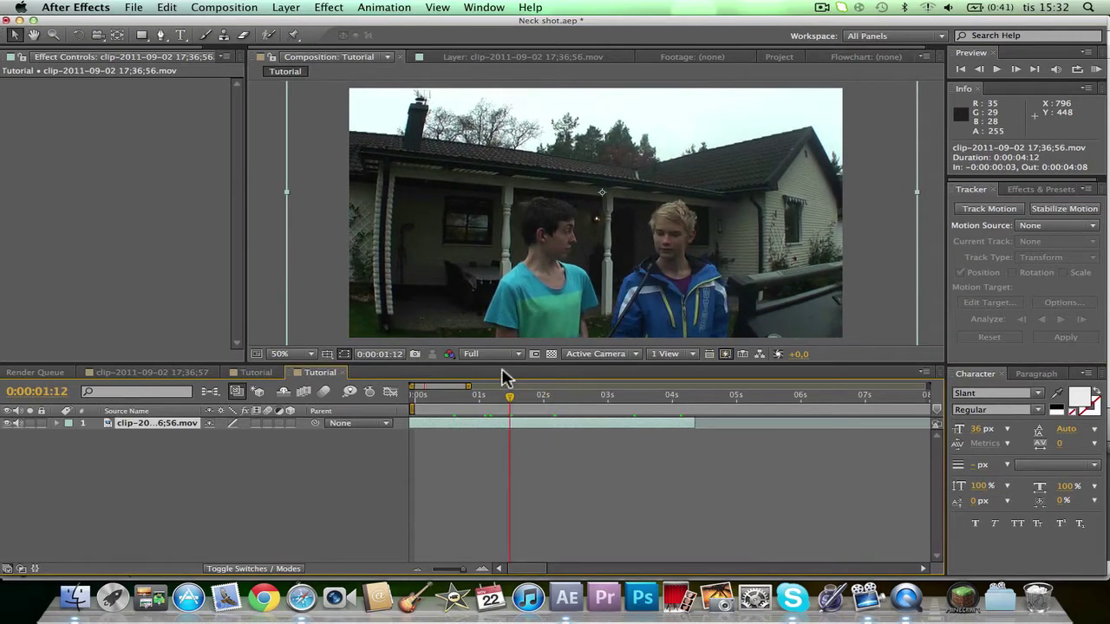
Switch to QuickTime Player and examine the blood on the neck in Tutorial.mov
{"action": "left_click", "coordinate": [912, 591]}
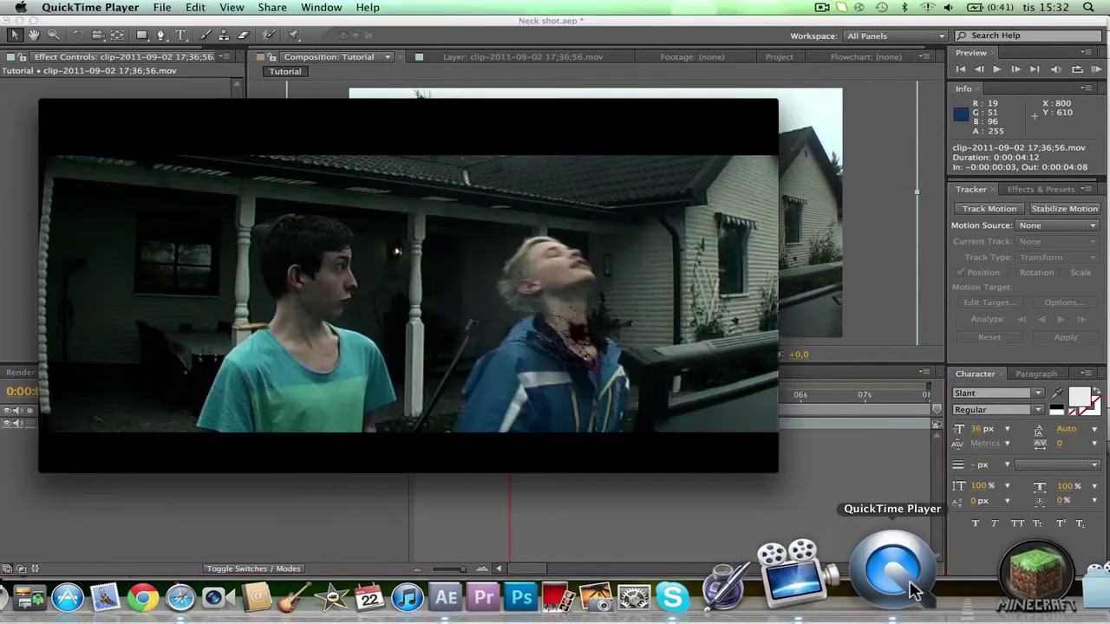
{"action": "mouse_move", "coordinate": [690, 358]}
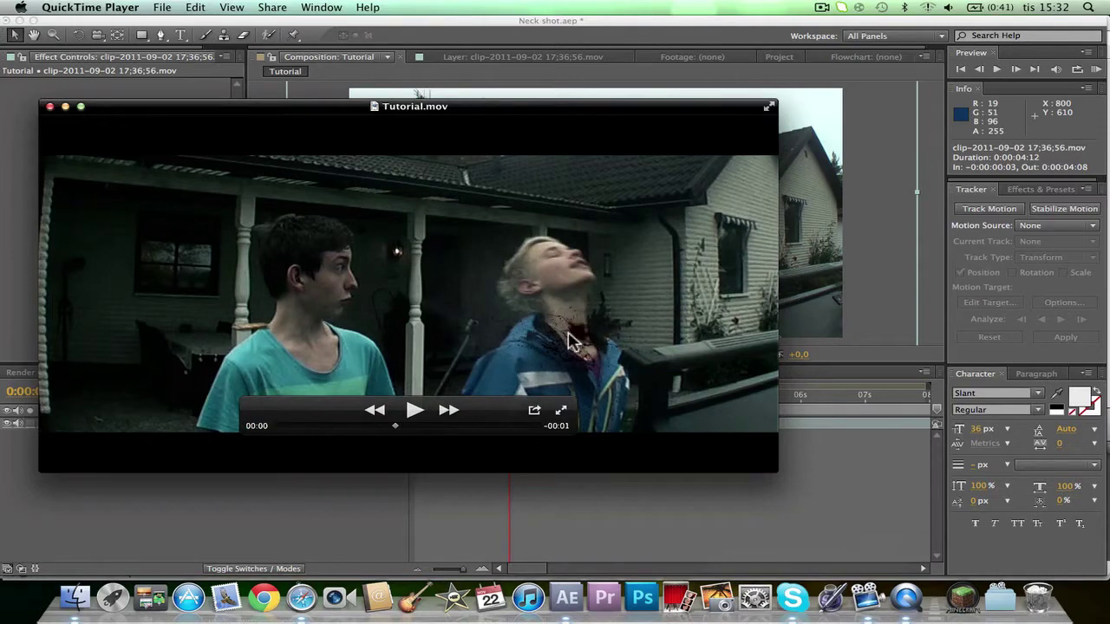
{"action": "left_click", "coordinate": [470, 512]}
Add Blood_Hit_04.mov above the footage layer in After Effects and shift its start to 0:00:00:14
{"action": "left_click", "coordinate": [777, 56]}
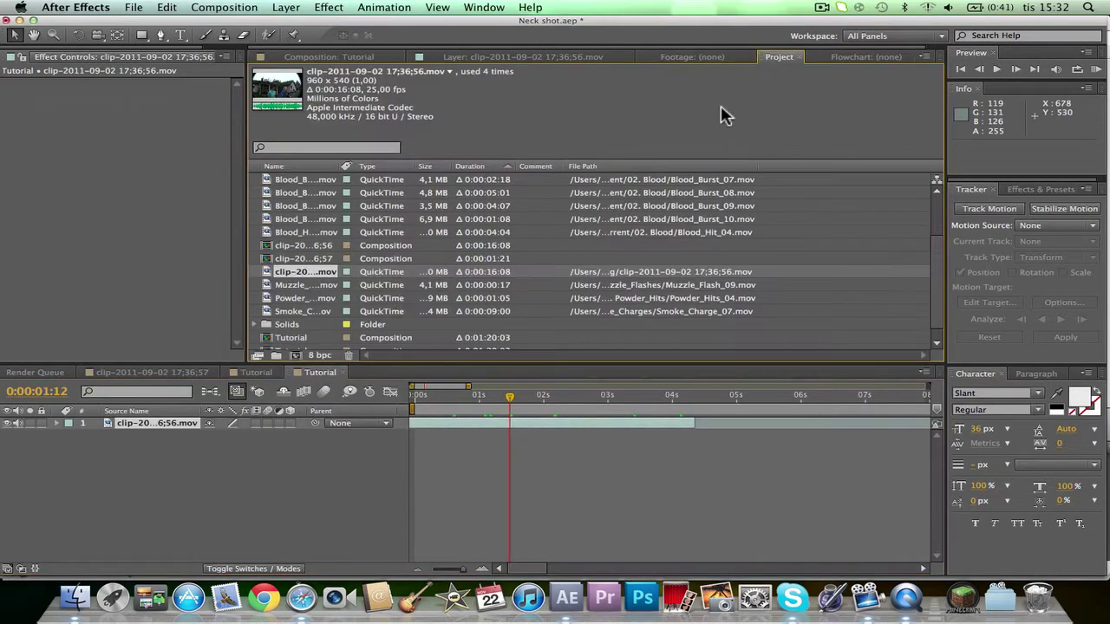
{"action": "left_click", "coordinate": [301, 220]}
{"action": "left_click", "coordinate": [300, 231]}
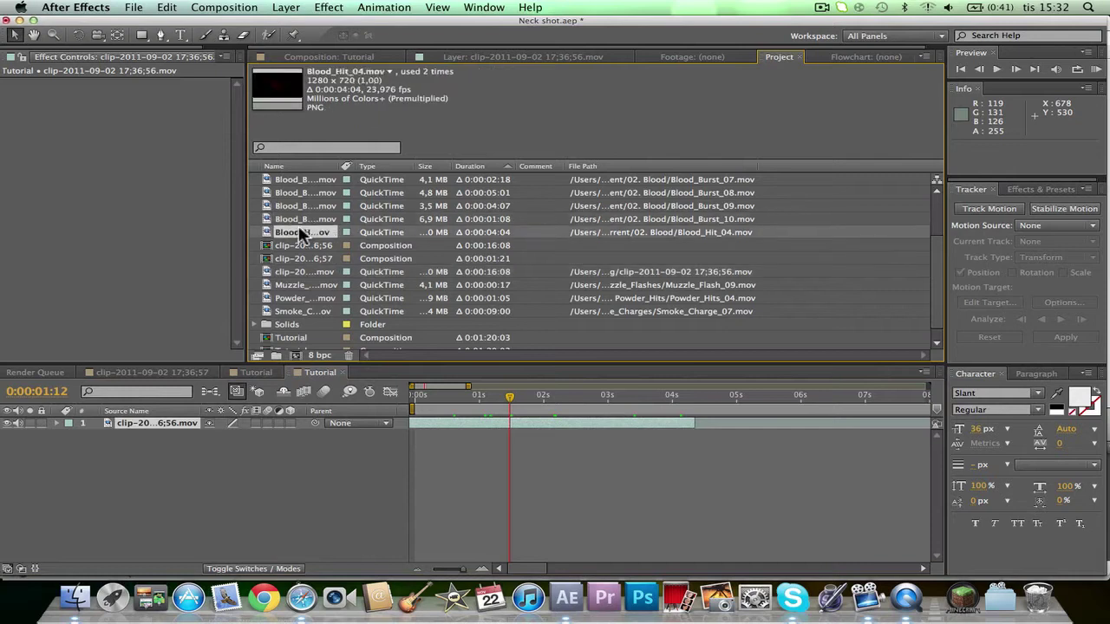
{"action": "left_click_drag", "start_coordinate": [309, 230], "coordinate": [509, 424]}
{"action": "left_click_drag", "start_coordinate": [304, 231], "coordinate": [246, 425]}
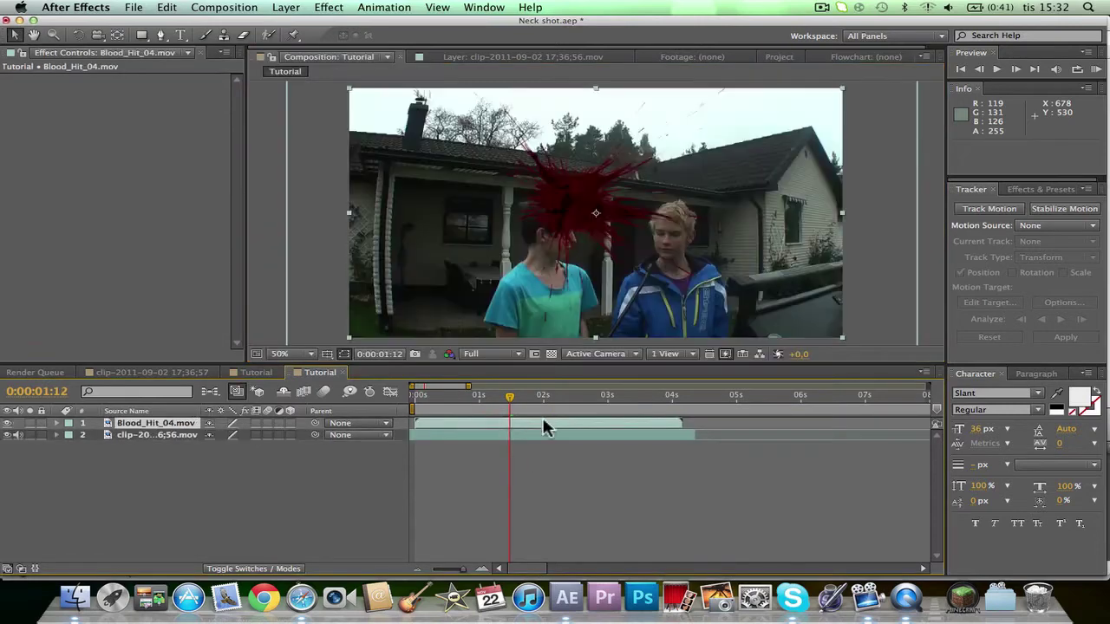
{"action": "left_click_drag", "start_coordinate": [519, 424], "coordinate": [540, 424]}
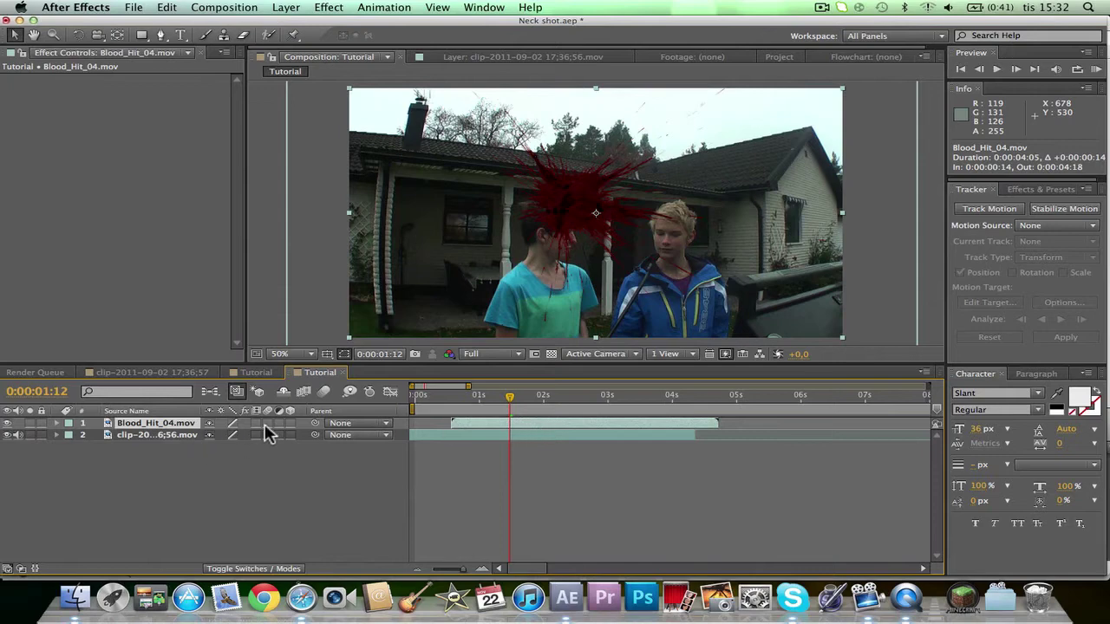
Set the Blood_Hit_04.mov layer's blending mode to Hard Light
{"action": "left_click", "coordinate": [292, 570]}
{"action": "left_click", "coordinate": [229, 423]}
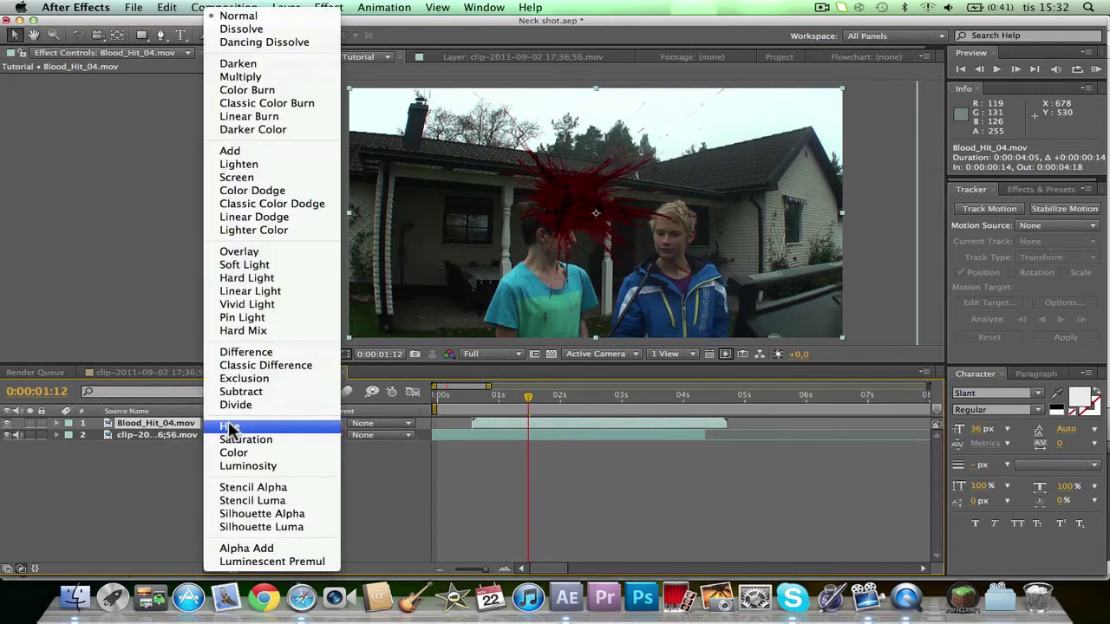
{"action": "left_click", "coordinate": [294, 273]}
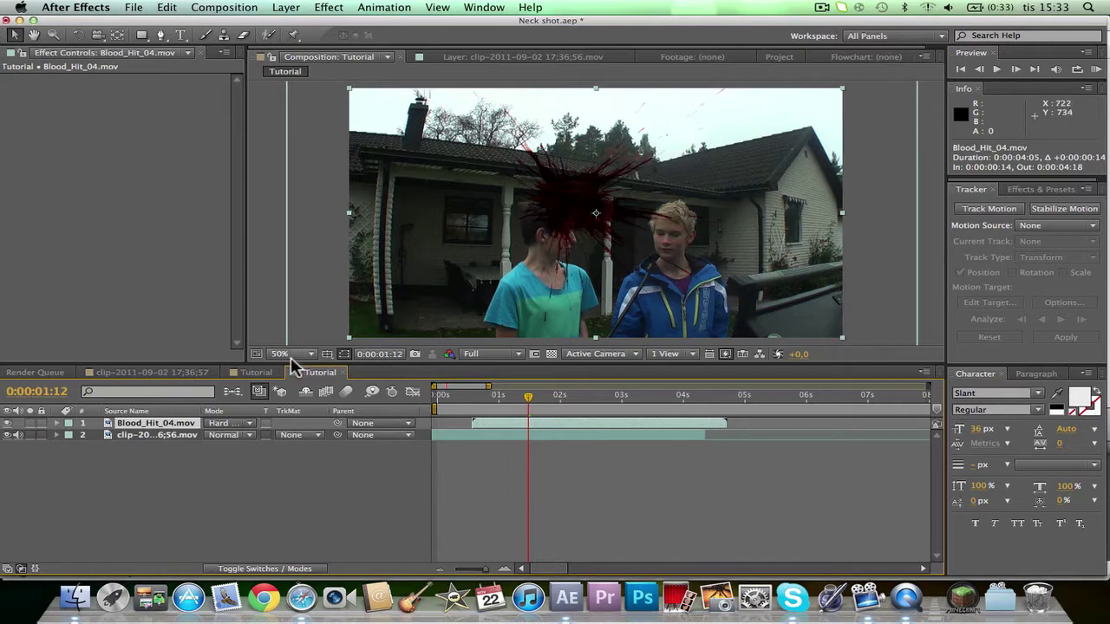
{"action": "left_click", "coordinate": [785, 58]}
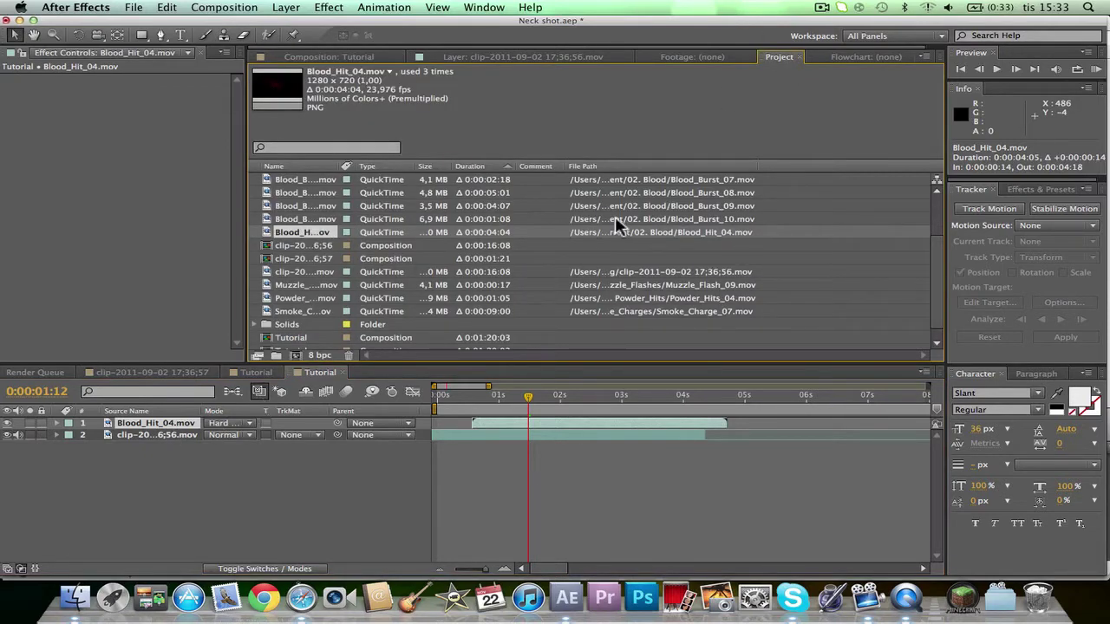
{"action": "left_click", "coordinate": [379, 54]}
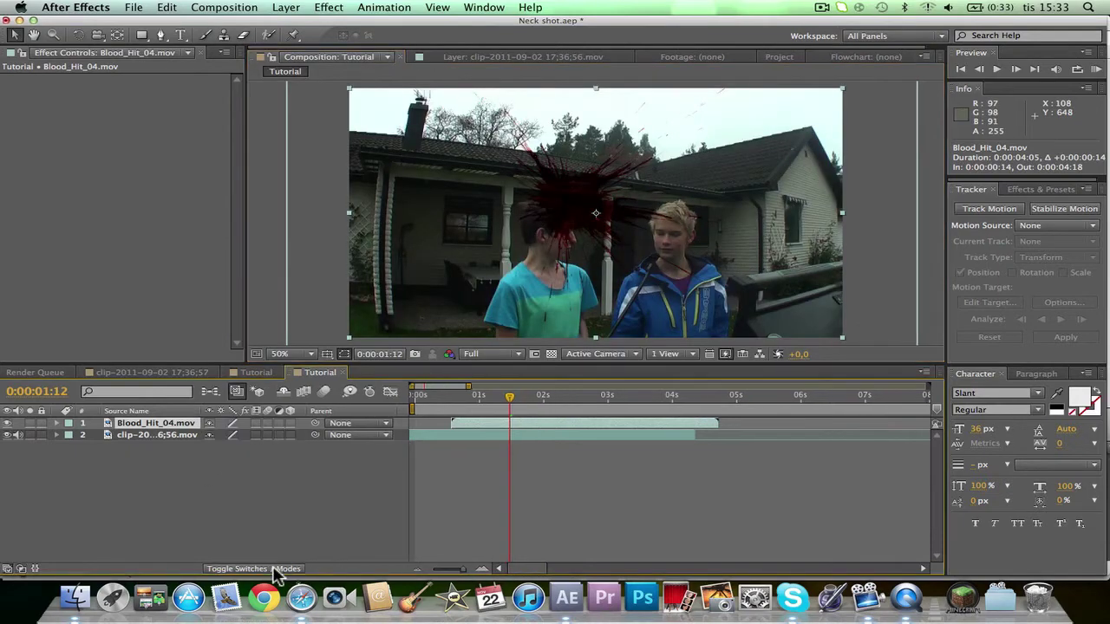
{"action": "left_click", "coordinate": [247, 423]}
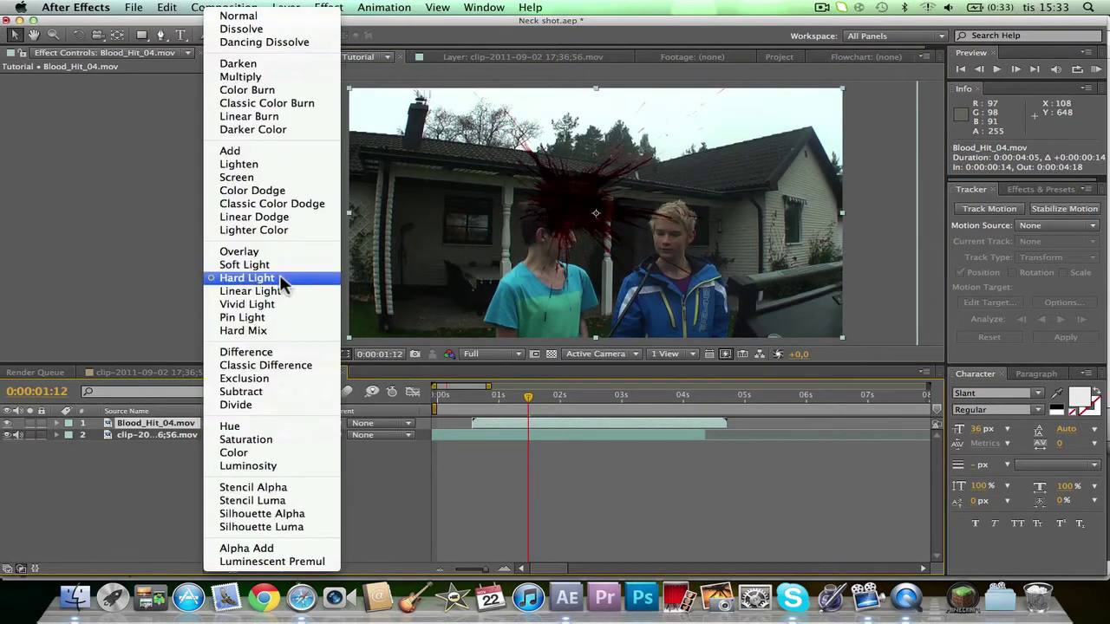
{"action": "left_click", "coordinate": [281, 286]}
Try the Multiply blending mode on the Blood_Hit_04.mov layer and return it to Hard Light
{"action": "left_click", "coordinate": [239, 425]}
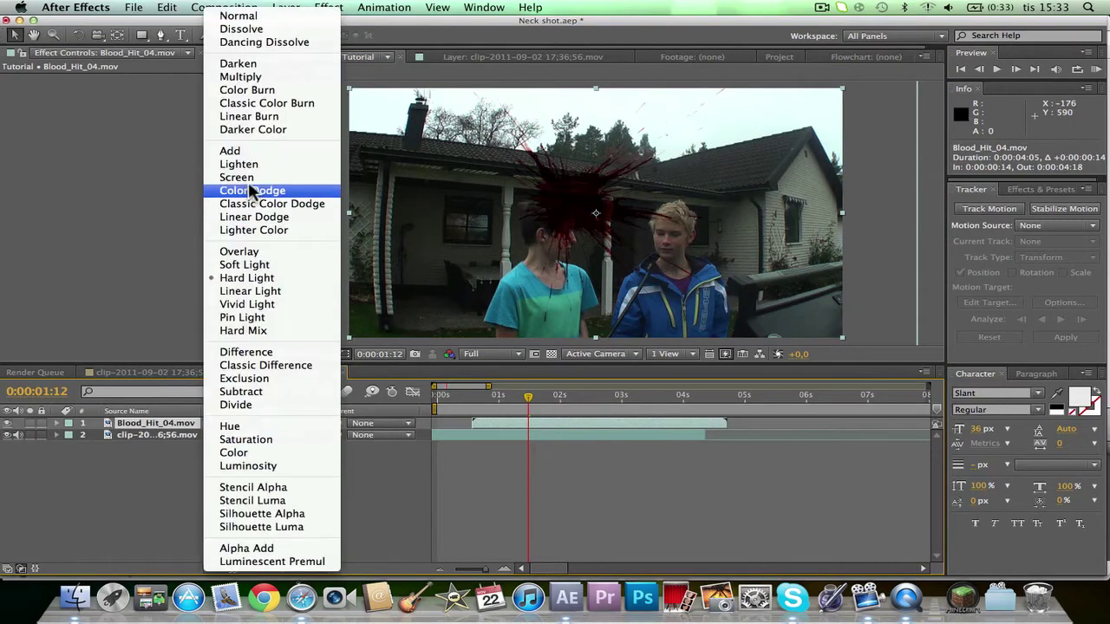
{"action": "left_click", "coordinate": [252, 76]}
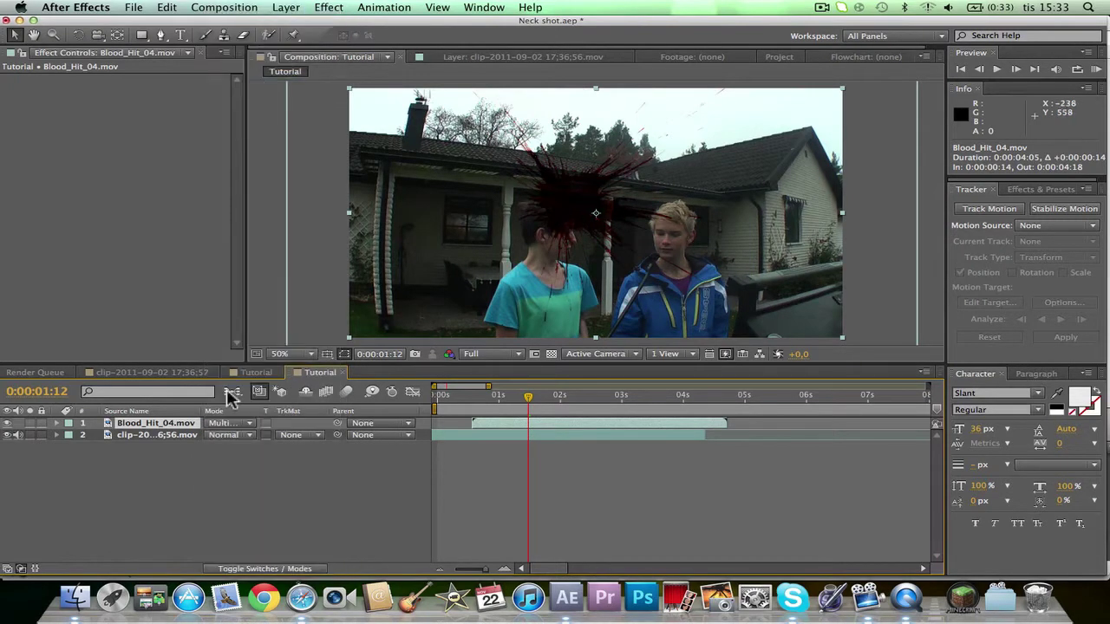
{"action": "left_click", "coordinate": [229, 426]}
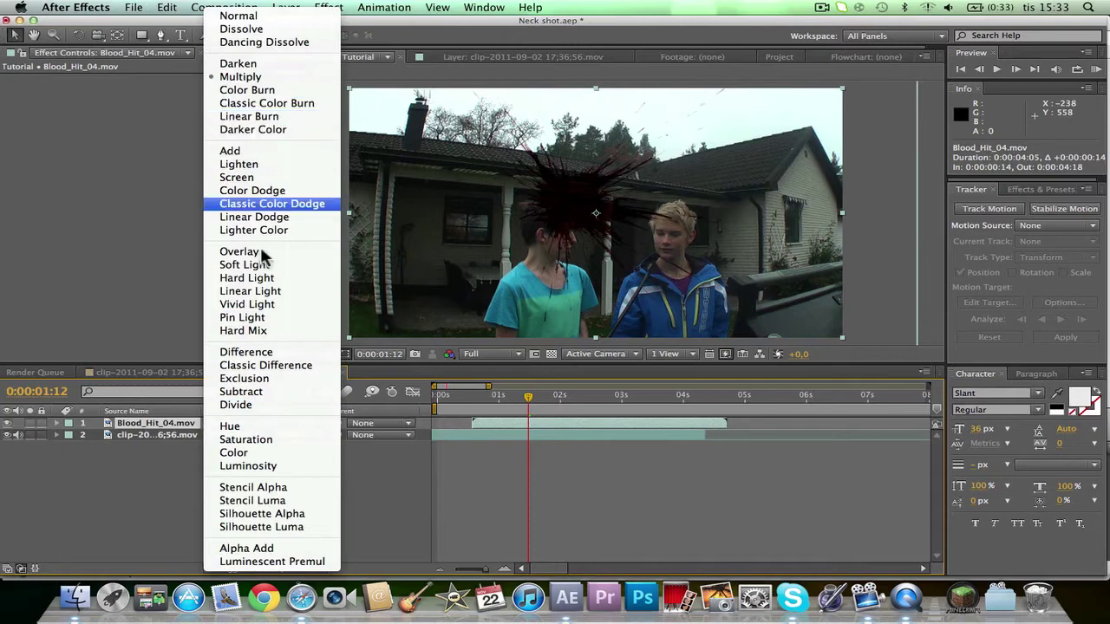
{"action": "left_click", "coordinate": [257, 279]}
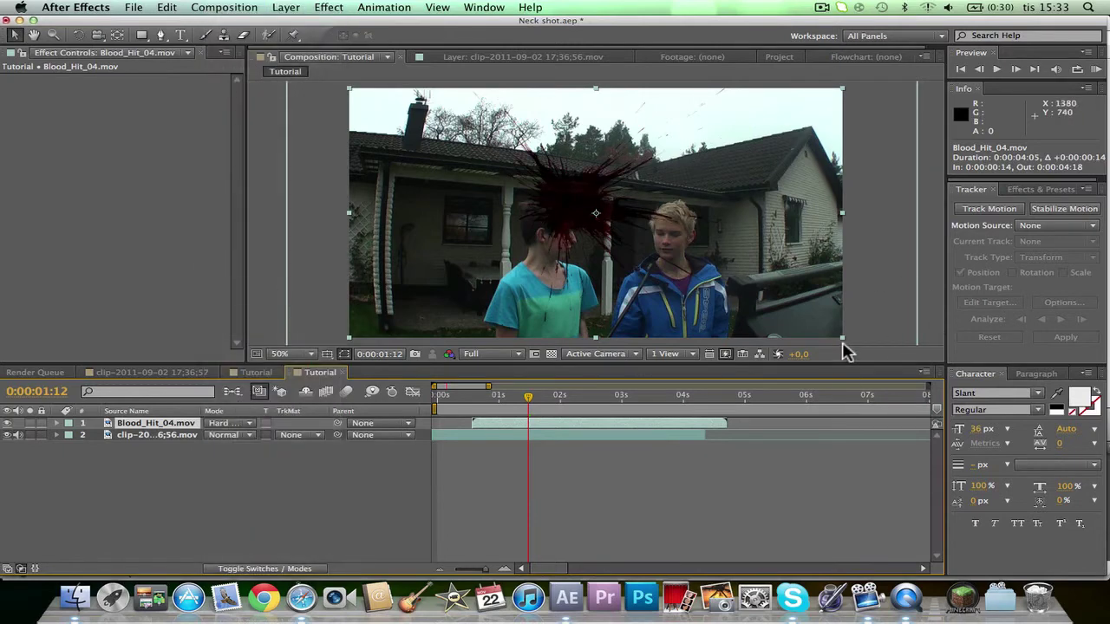
Scale the Blood_Hit_04.mov layer down and place it on the blond boy's neck at about 858, 519
{"action": "left_click_drag", "start_coordinate": [843, 338], "coordinate": [722, 242]}
{"action": "key", "text": "period"}
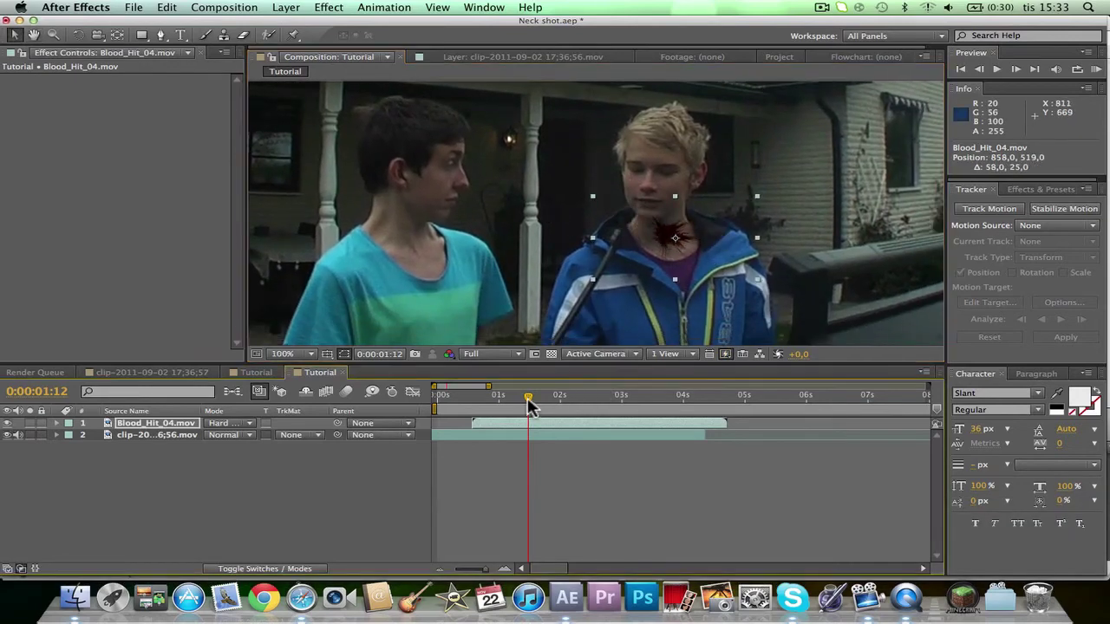
Freeze the Blood_Hit_04.mov layer on its frame at 0:00:01:17 and trim the layer's start to that time
{"action": "mouse_move", "coordinate": [528, 399]}
{"action": "left_mouse_down"}
{"action": "mouse_move", "coordinate": [557, 401]}
{"action": "mouse_move", "coordinate": [541, 400]}
{"action": "left_mouse_up"}
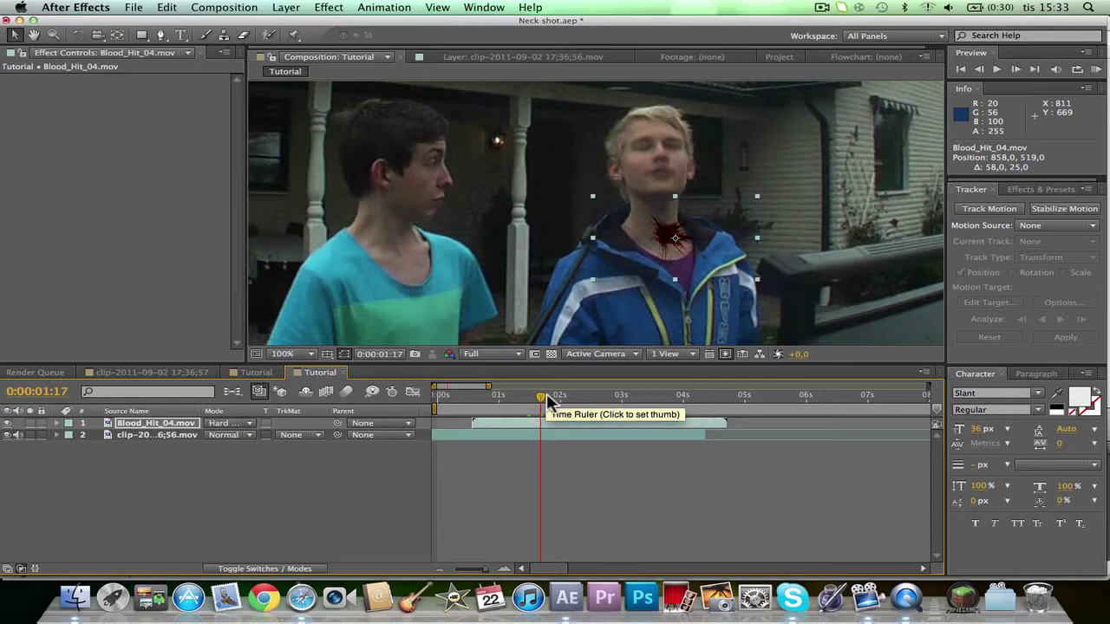
{"action": "right_click", "coordinate": [524, 430]}
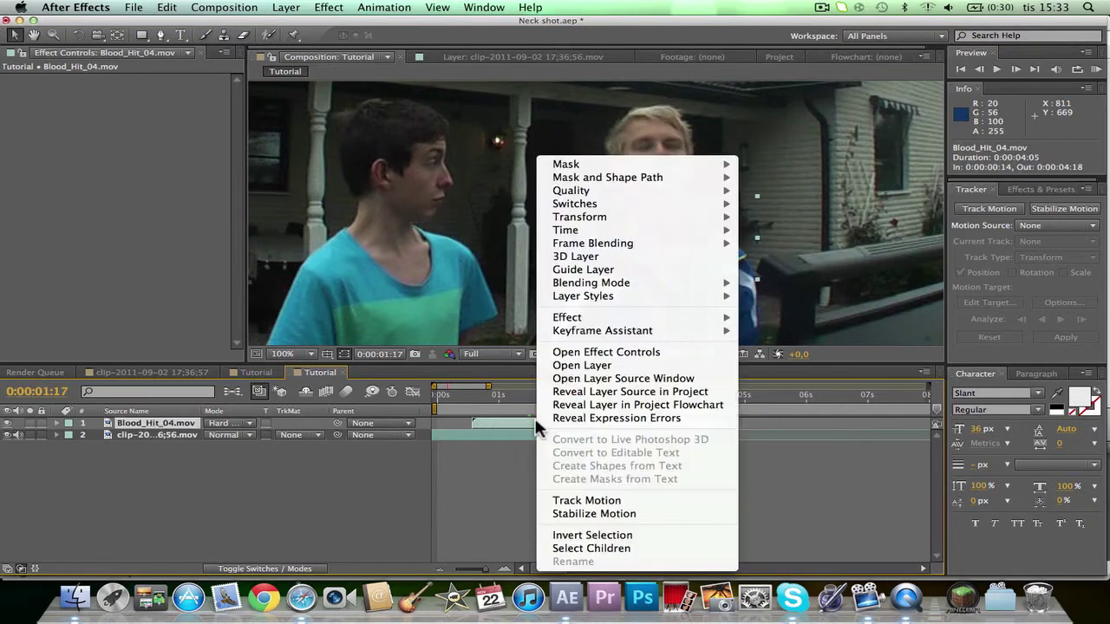
{"action": "mouse_move", "coordinate": [641, 231]}
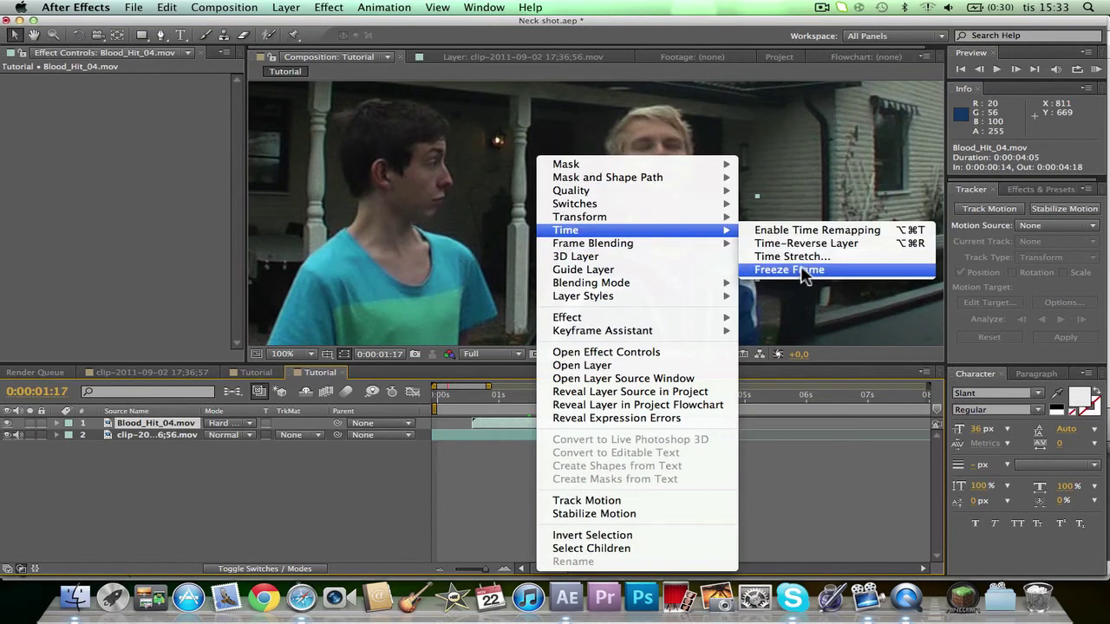
{"action": "left_click", "coordinate": [791, 270]}
{"action": "left_click_drag", "start_coordinate": [472, 424], "coordinate": [532, 438]}
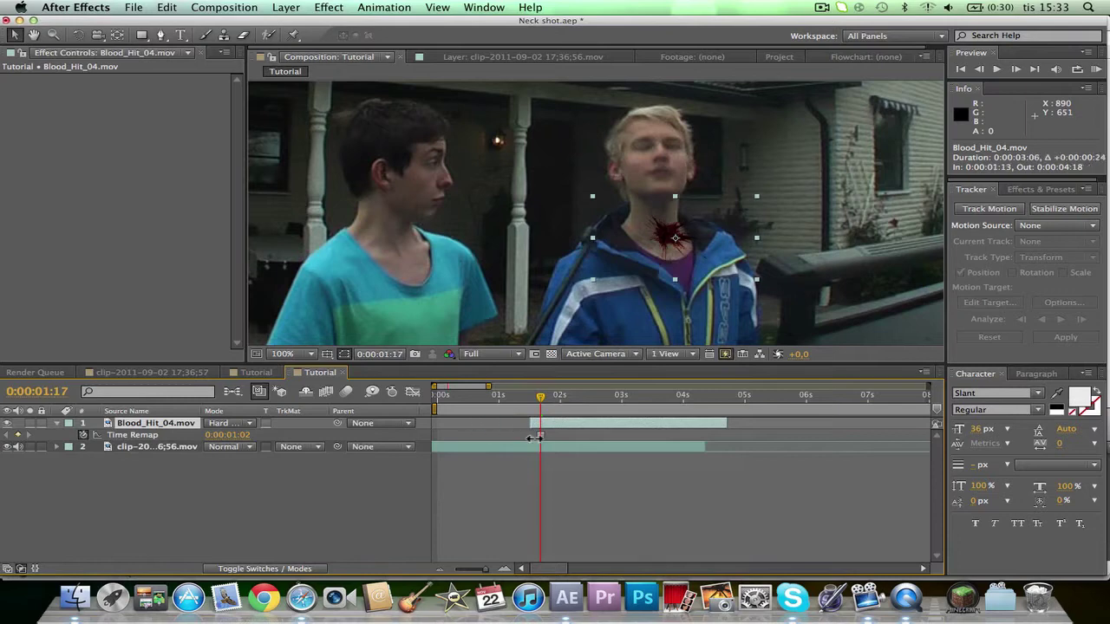
{"action": "left_click_drag", "start_coordinate": [558, 386], "coordinate": [535, 396]}
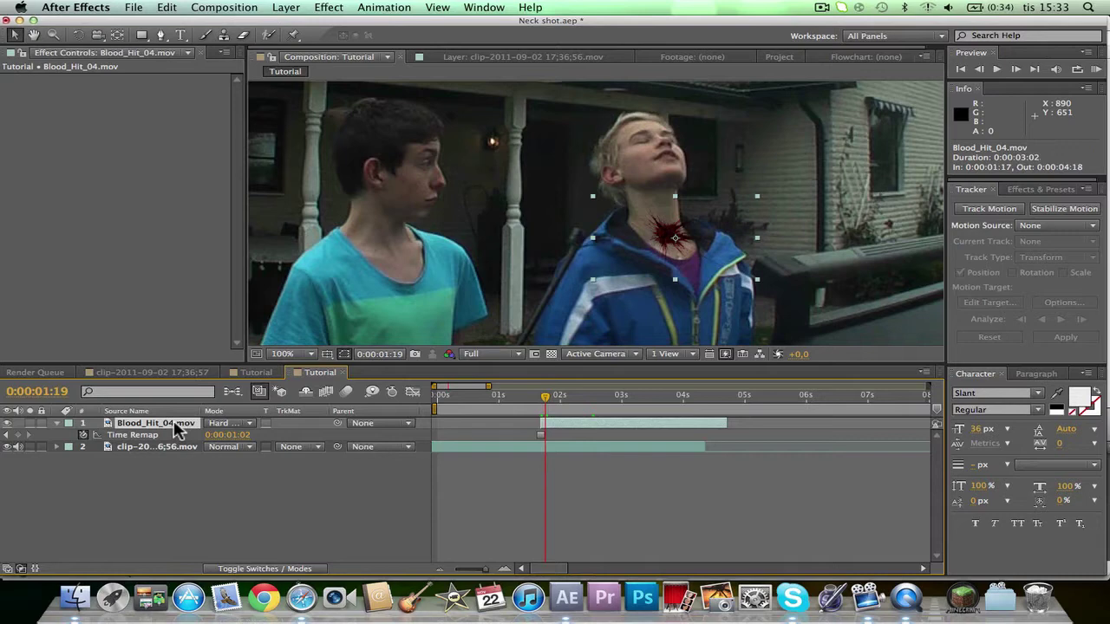
At 0:00:01:17, move the blood hit to about 848, 506 on the neck and scale it down to about 14%
{"action": "key", "text": "p"}
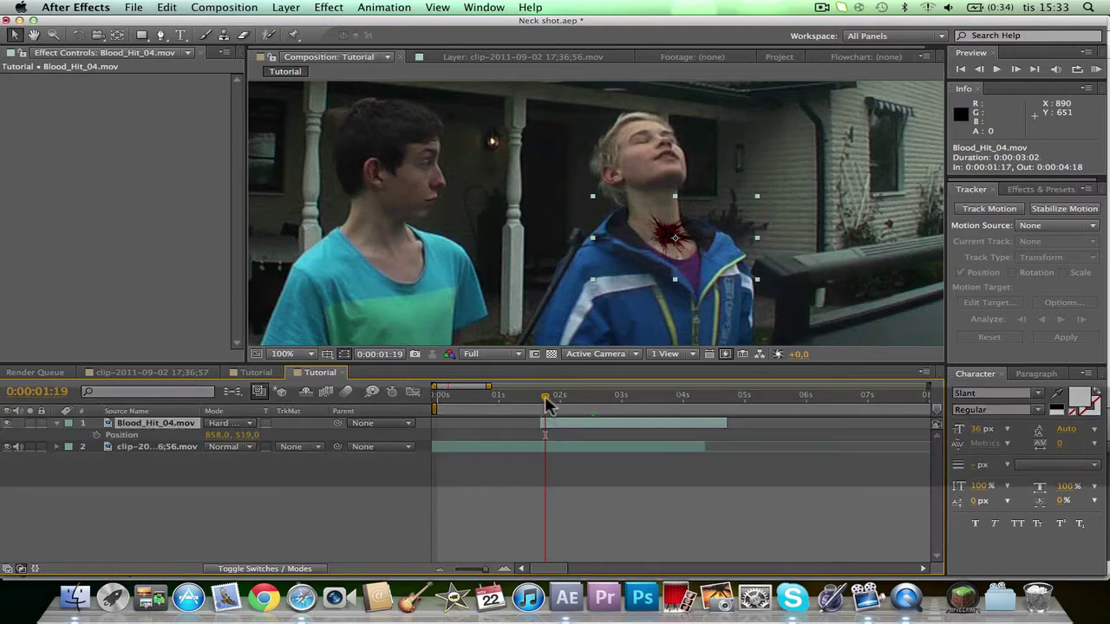
{"action": "left_click_drag", "start_coordinate": [545, 396], "coordinate": [538, 396]}
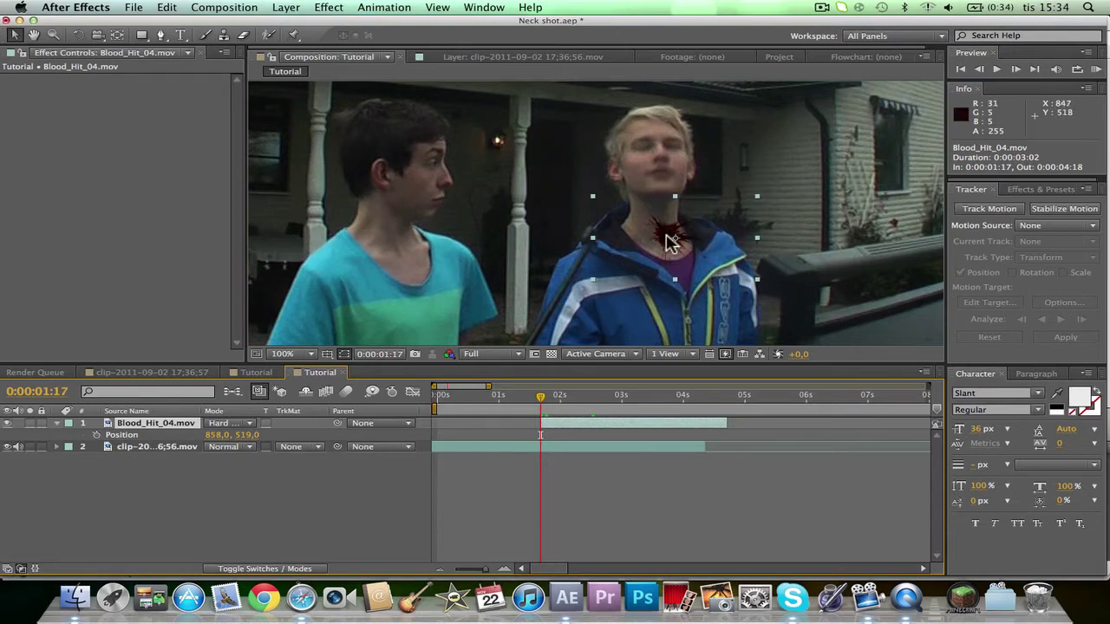
{"action": "left_click_drag", "start_coordinate": [676, 239], "coordinate": [664, 221]}
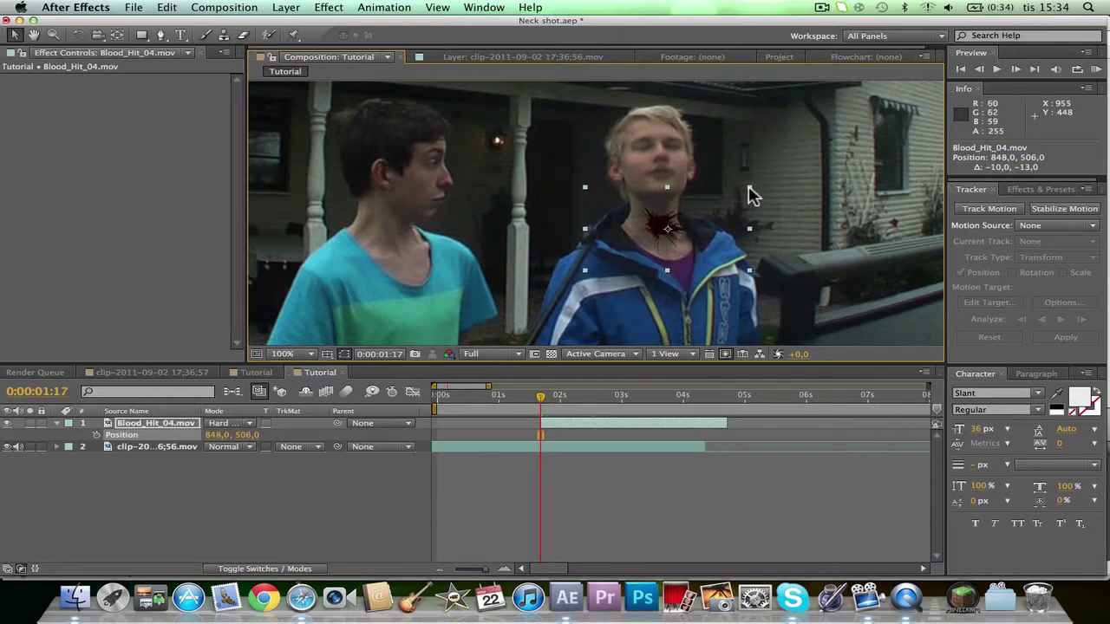
{"action": "left_click_drag", "start_coordinate": [749, 188], "coordinate": [735, 196]}
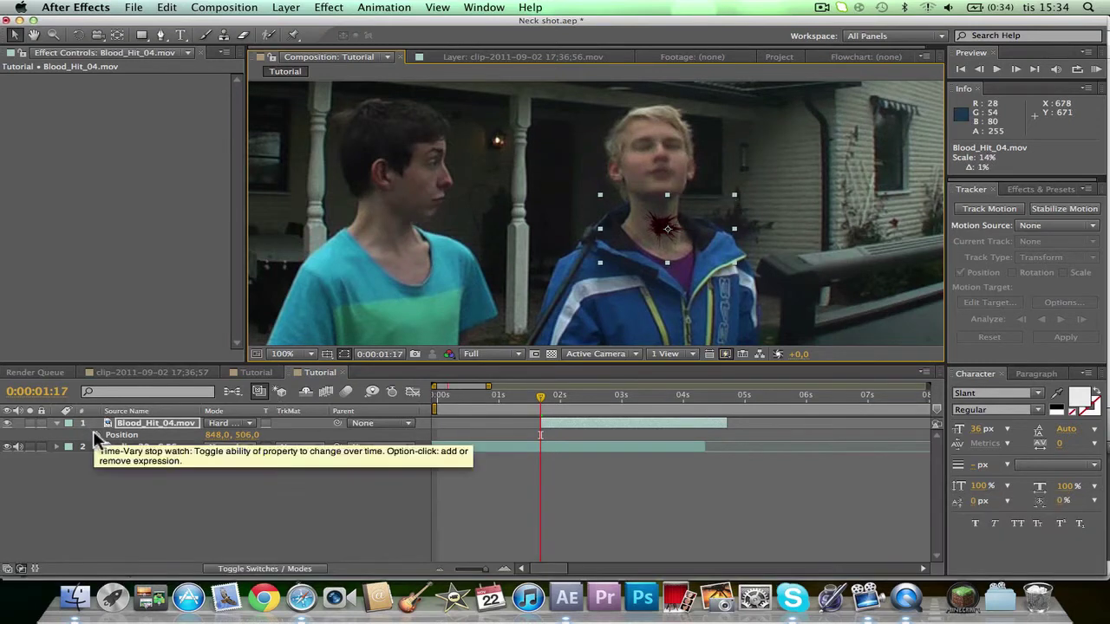
Keyframe the blood hit's Position from 0:00:01:17 to 0:00:02:08 so it follows the moving neck, ending at about 965, 594
{"action": "left_click", "coordinate": [96, 436]}
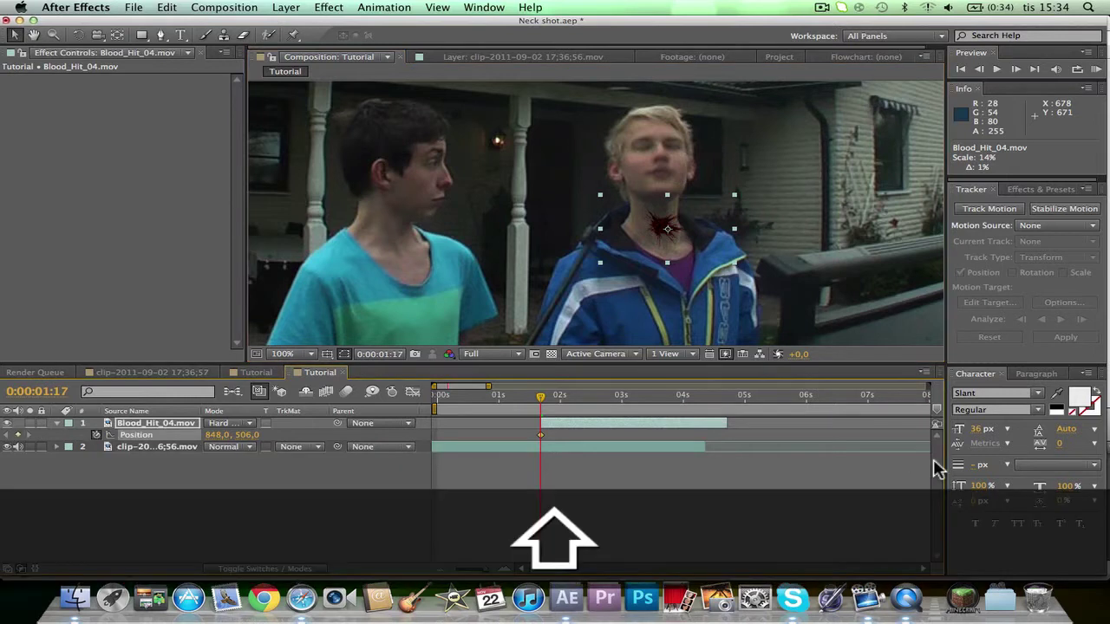
{"action": "key", "text": "shift+Right"}
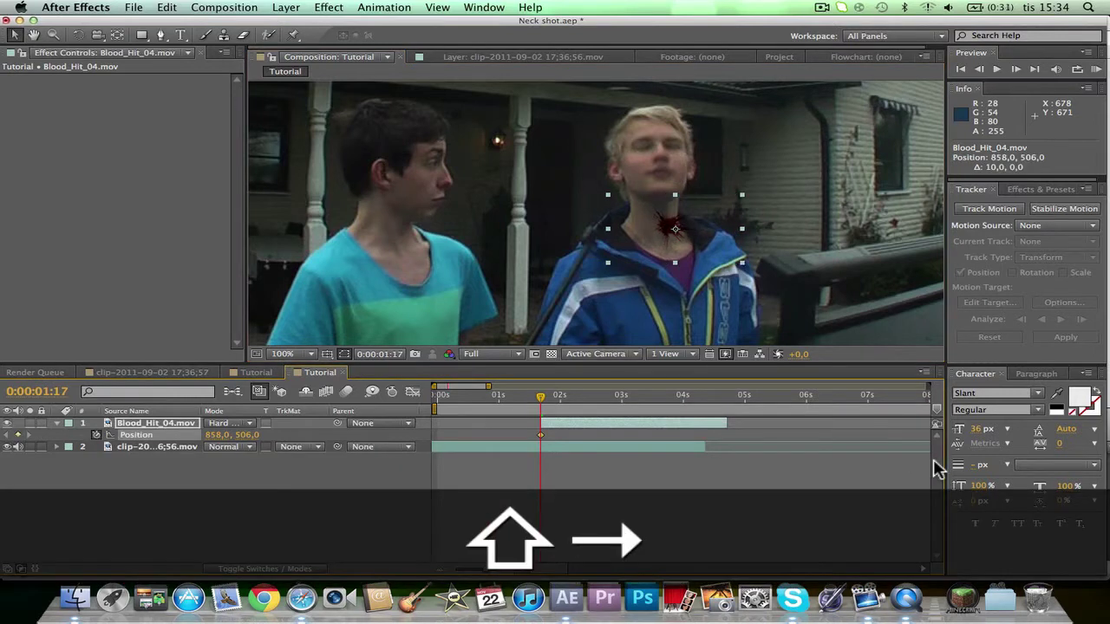
{"action": "key", "text": "shift+Left"}
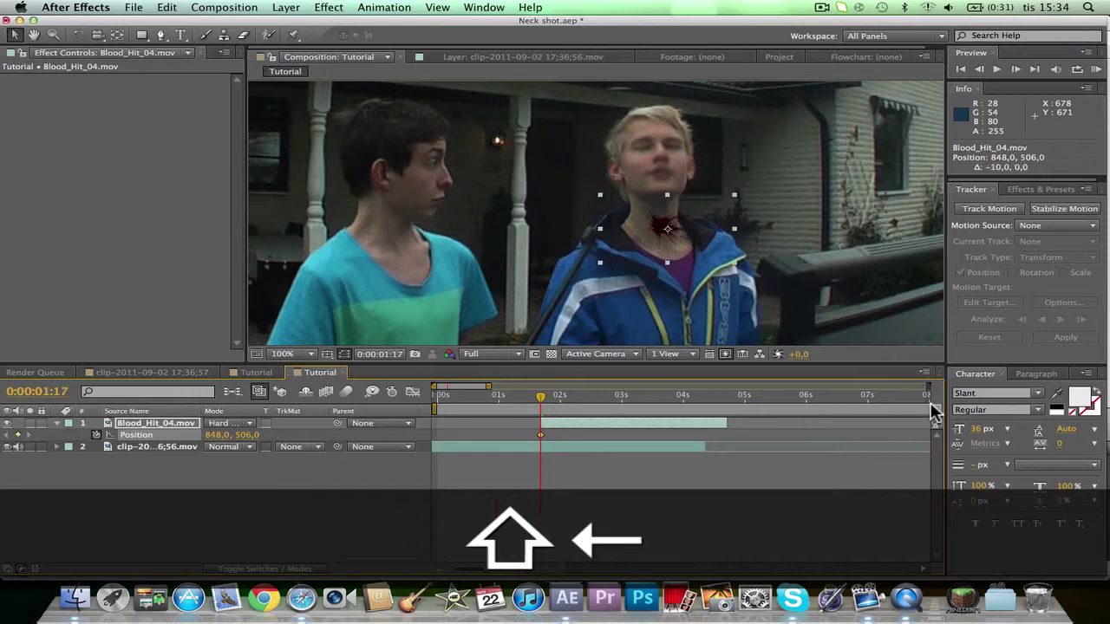
{"action": "key", "text": "super+Right"}
{"action": "key", "text": "super+Right"}
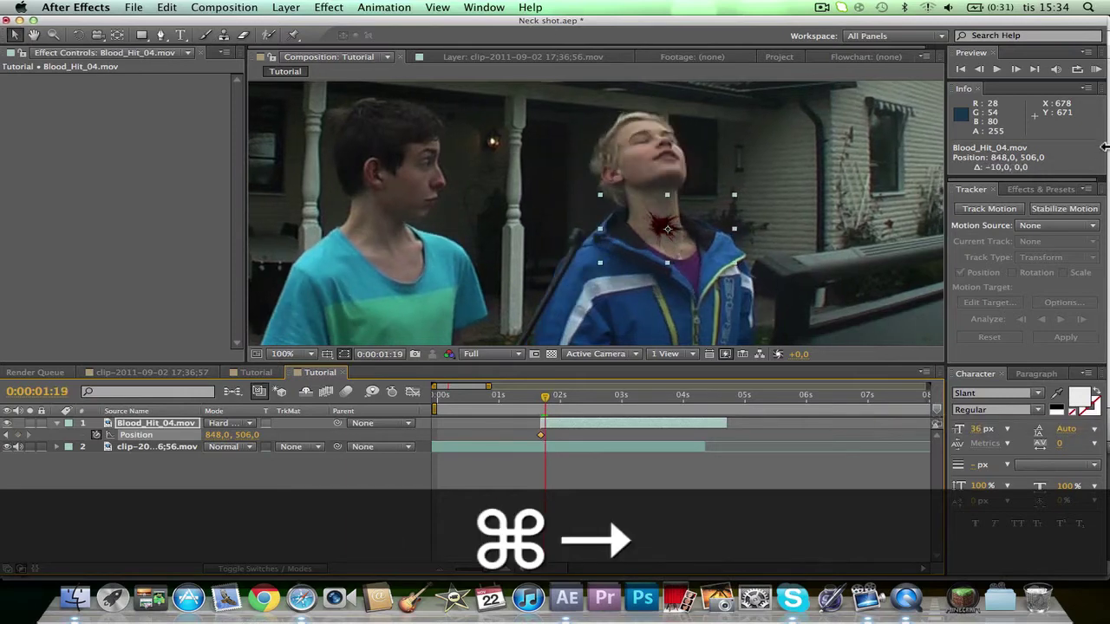
{"action": "left_click_drag", "start_coordinate": [681, 220], "coordinate": [761, 296]}
{"action": "key", "text": "super+Right"}
{"action": "key", "text": "super+Right"}
{"action": "key", "text": "super+Right"}
{"action": "key", "text": "super+Right"}
{"action": "key", "text": "super+Right"}
{"action": "key", "text": "super+Right"}
{"action": "key", "text": "super+Right"}
{"action": "key", "text": "super+Right"}
{"action": "key", "text": "super+Right"}
{"action": "key", "text": "super+Right"}
{"action": "key", "text": "super+Right"}
{"action": "key", "text": "super+Right"}
{"action": "key", "text": "super+Right"}
{"action": "key", "text": "super+Right"}
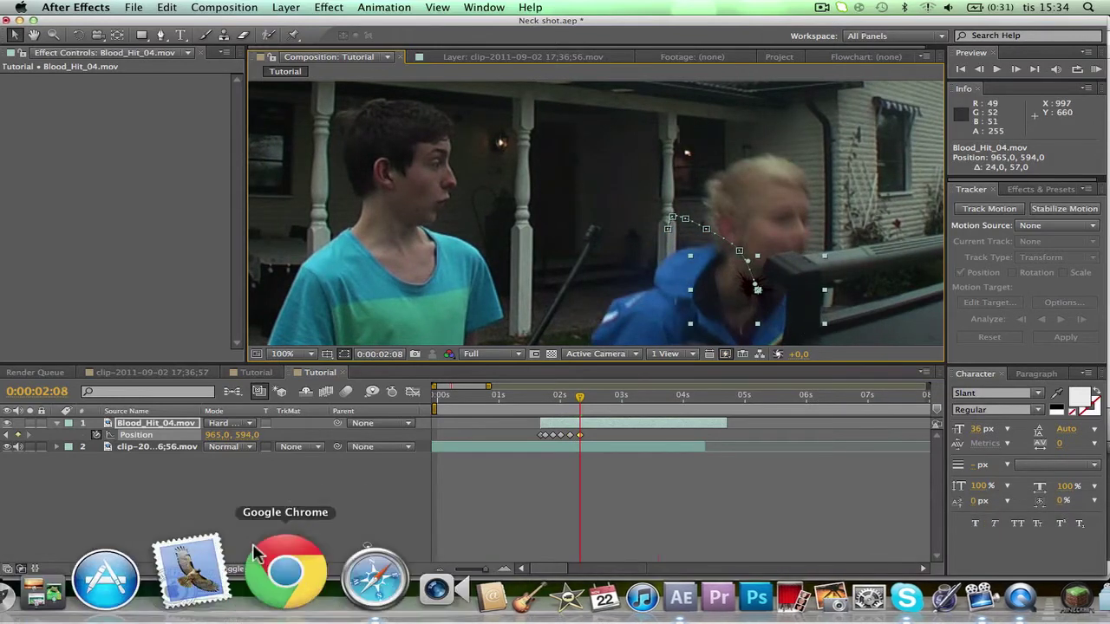
Add a 100% Opacity keyframe to the Blood_Hit_04.mov layer at 0:00:02:08
{"action": "left_click_drag", "start_coordinate": [577, 399], "coordinate": [544, 397]}
{"action": "left_click", "coordinate": [559, 479]}
{"action": "left_click", "coordinate": [126, 426]}
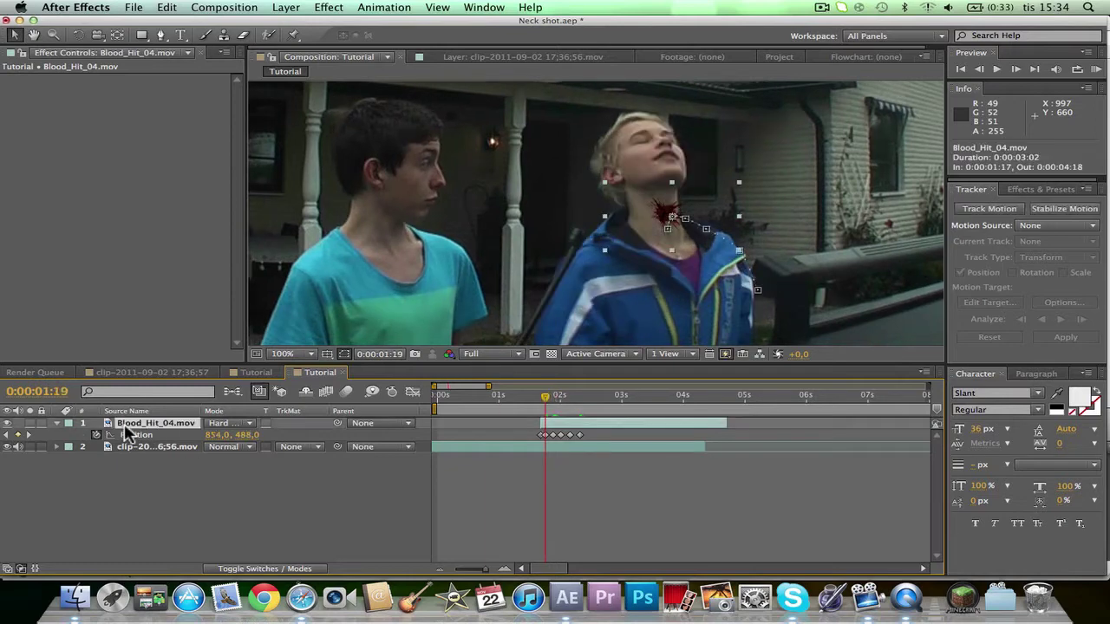
{"action": "key", "text": "t"}
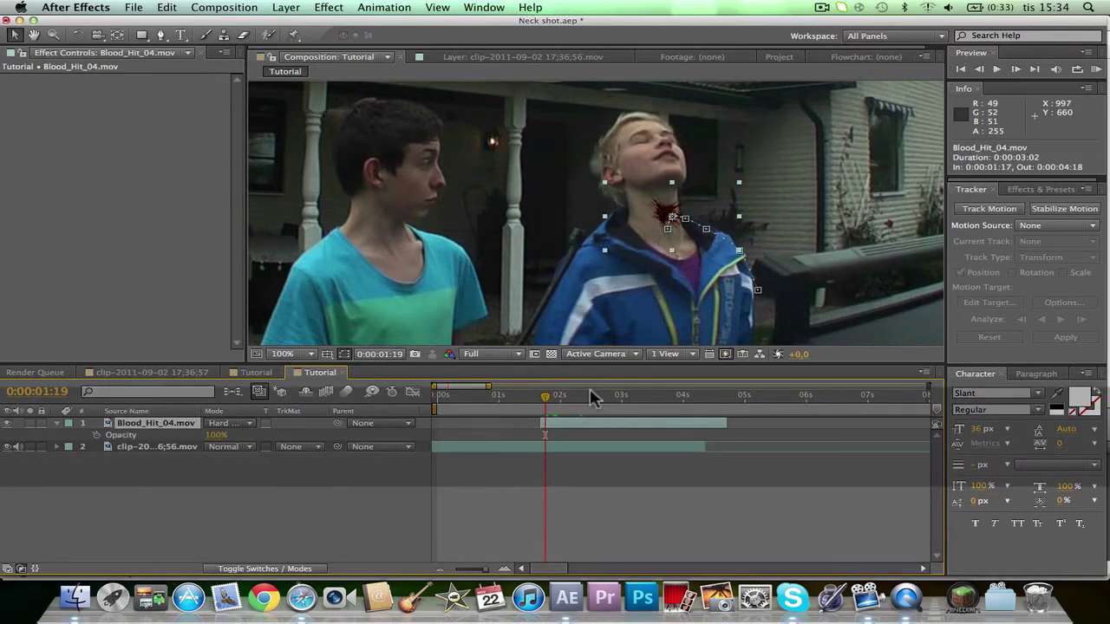
{"action": "left_click_drag", "start_coordinate": [542, 395], "coordinate": [579, 402]}
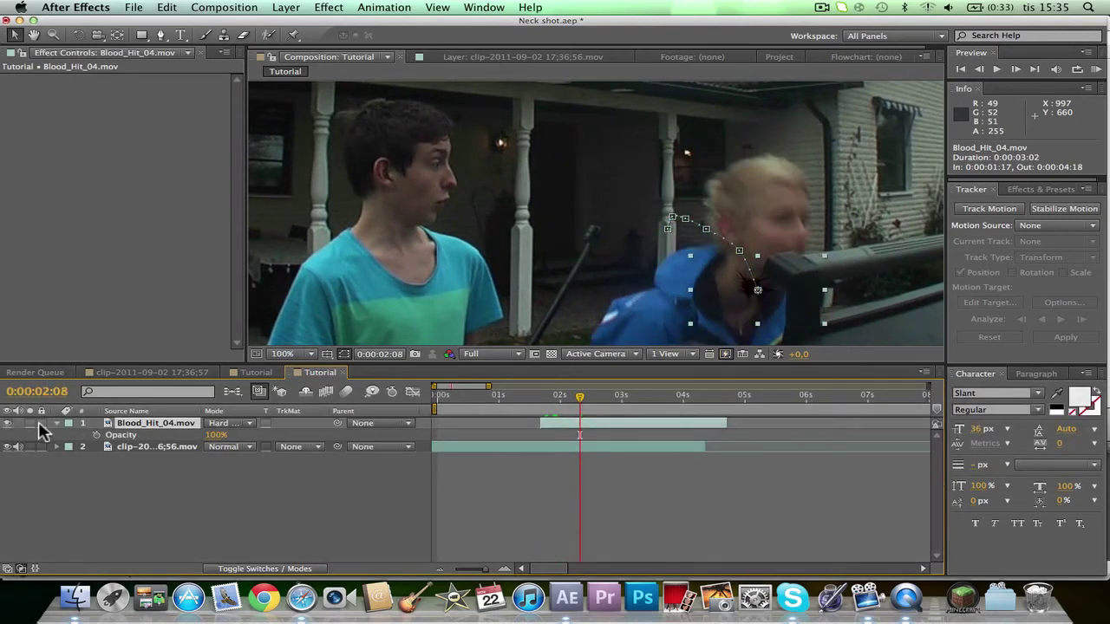
{"action": "left_click", "coordinate": [99, 435]}
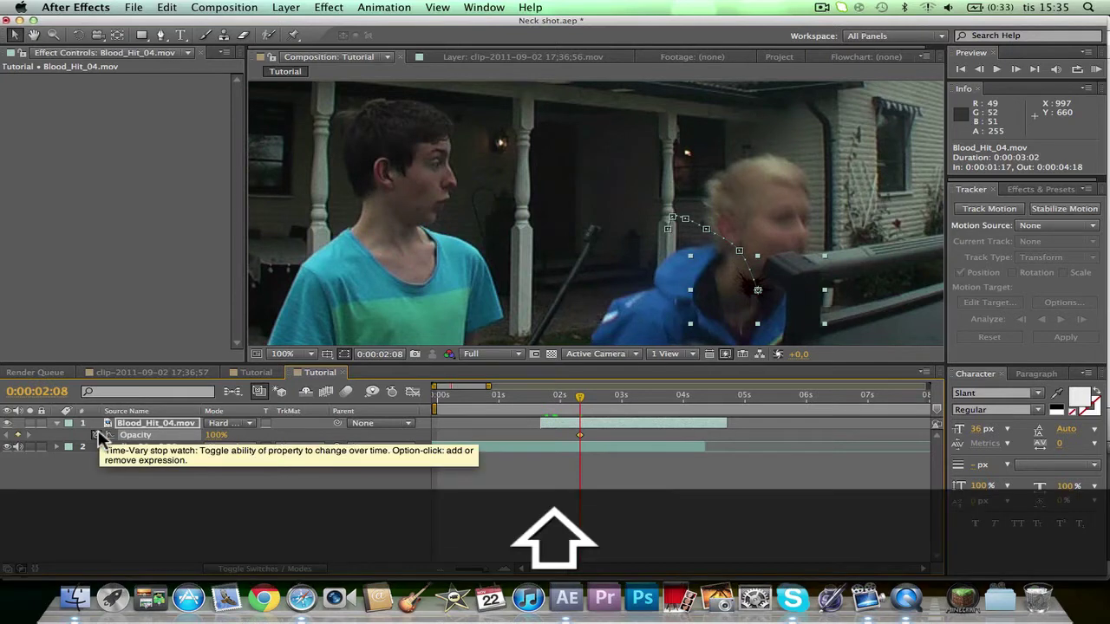
Nudge the blood hit's position at 0:00:02:08 to 955, 594
{"action": "key", "text": "shift+Right"}
{"action": "key", "text": "shift+Left"}
{"action": "key", "text": "shift+Left"}
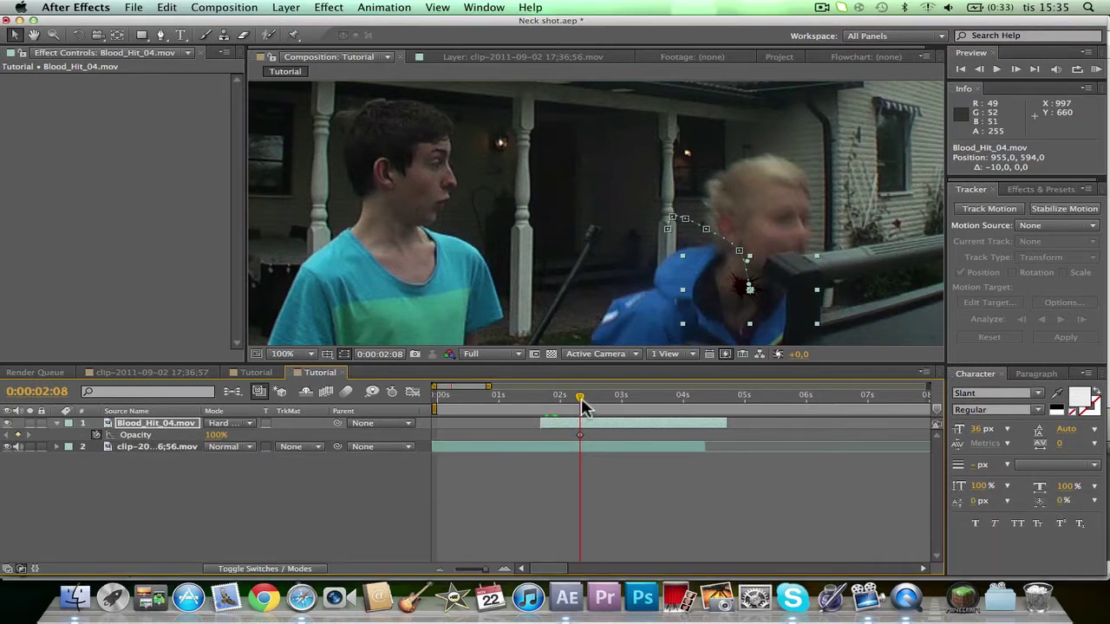
Set the blood hit's Opacity to 0% at 0:00:02:10 and check the fade-out around 0:00:02:07
{"action": "key", "text": "super+Right"}
{"action": "key", "text": "super+Right"}
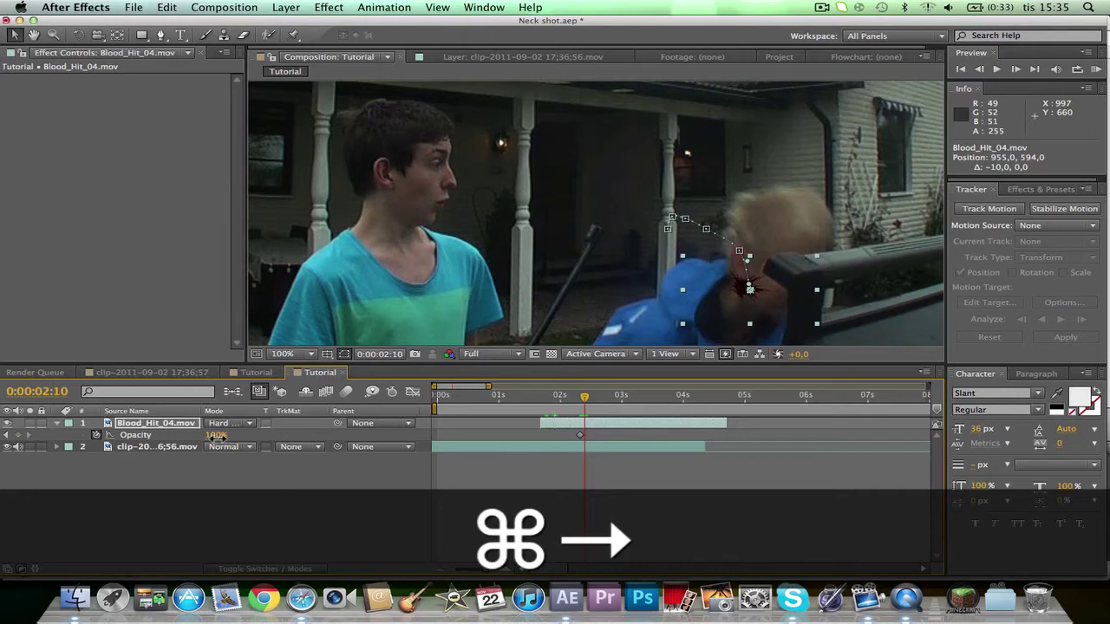
{"action": "left_click", "coordinate": [216, 435]}
{"action": "type", "text": "0"}
{"action": "key", "text": "Return"}
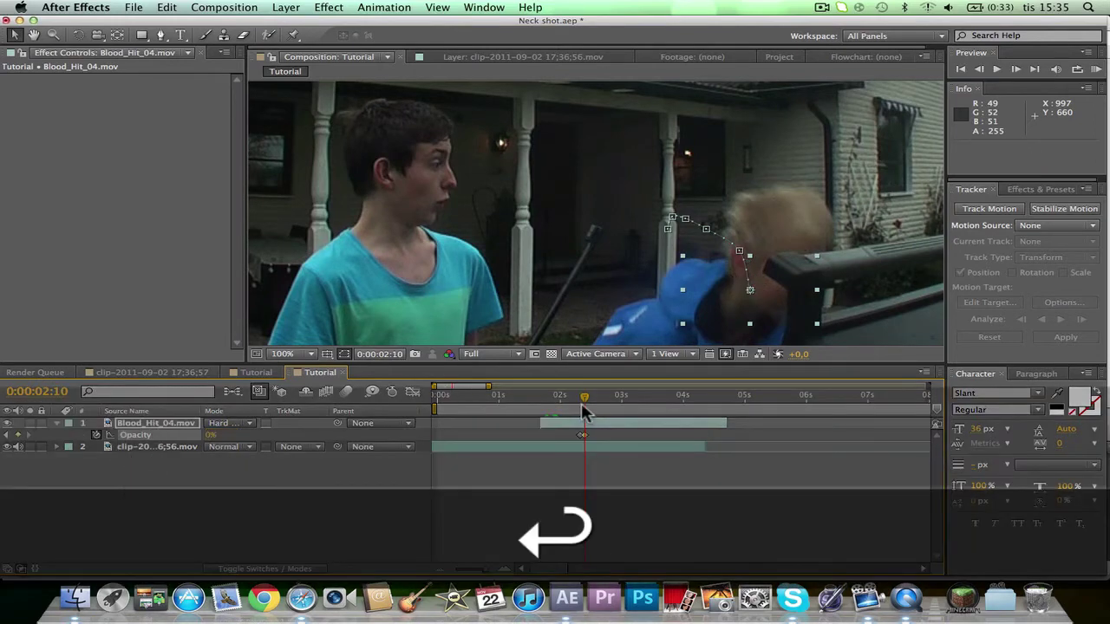
{"action": "mouse_move", "coordinate": [582, 404]}
{"action": "left_mouse_down"}
{"action": "mouse_move", "coordinate": [564, 404]}
{"action": "mouse_move", "coordinate": [578, 407]}
{"action": "left_mouse_up"}
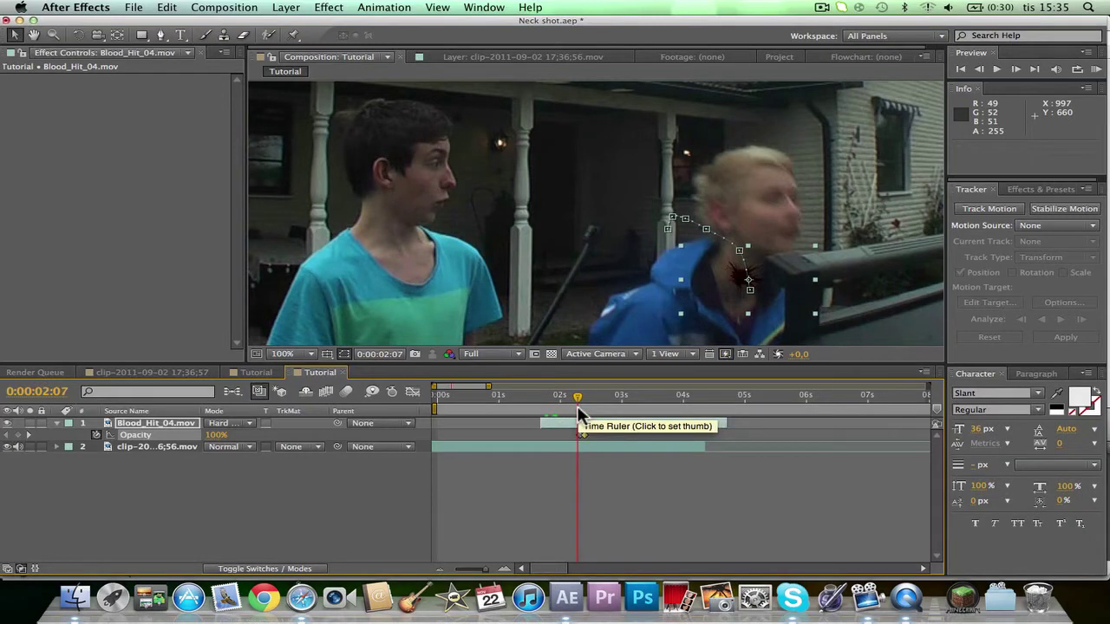
{"action": "key", "text": "XF86AudioMute"}
Apply Fast Blur to the Blood_Hit_04.mov layer at 0:00:01:19 and set its Blurriness to 30
{"action": "left_click_drag", "start_coordinate": [567, 401], "coordinate": [545, 401]}
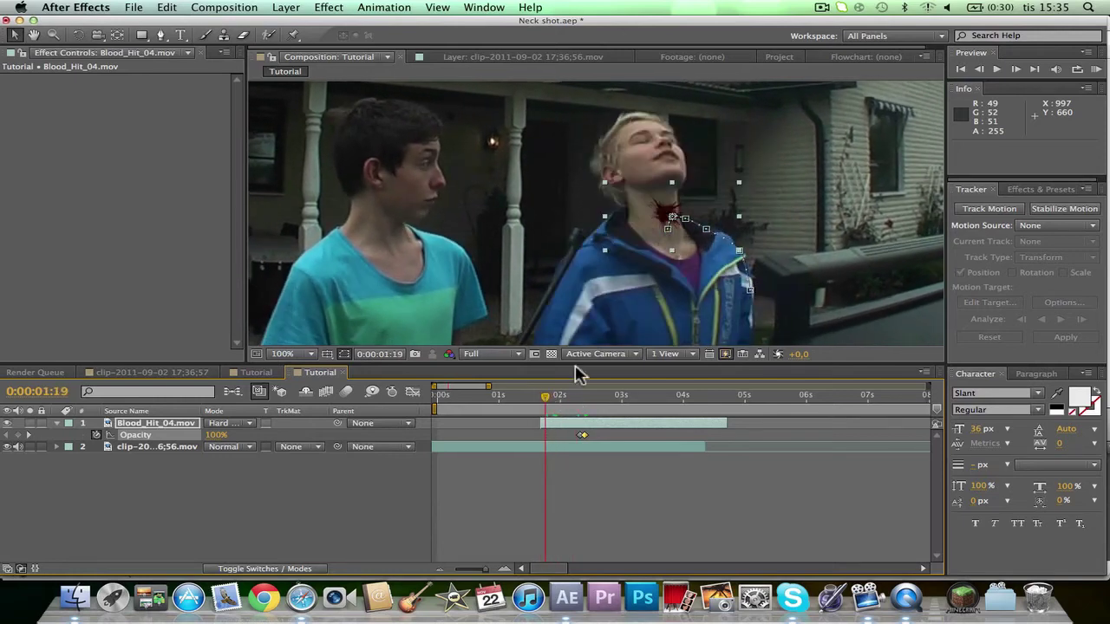
{"action": "left_click", "coordinate": [1039, 191]}
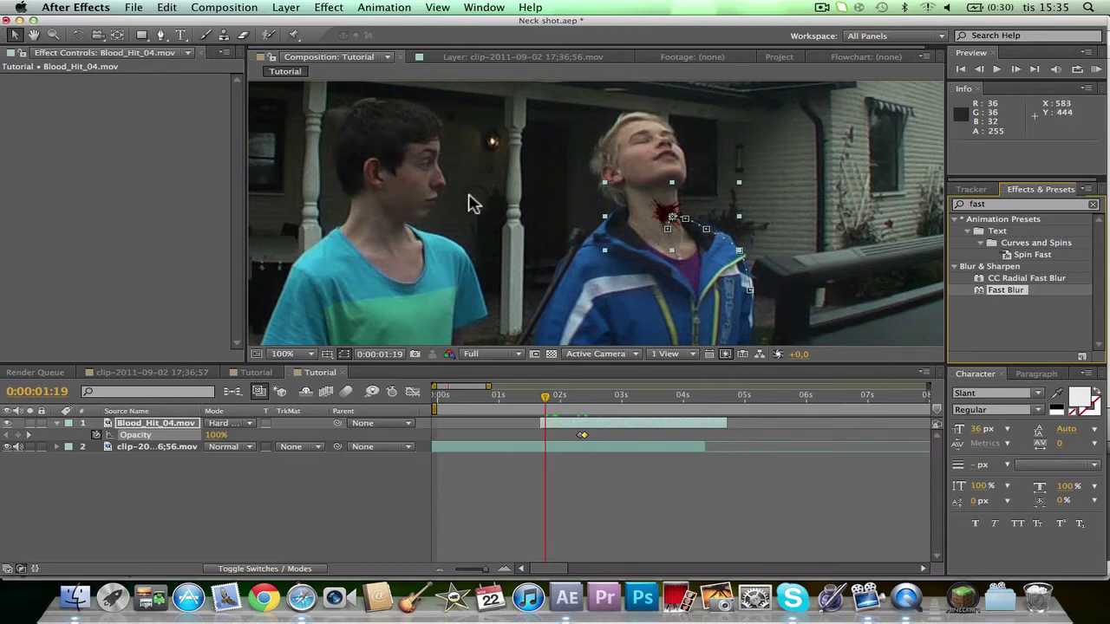
{"action": "left_click", "coordinate": [149, 424]}
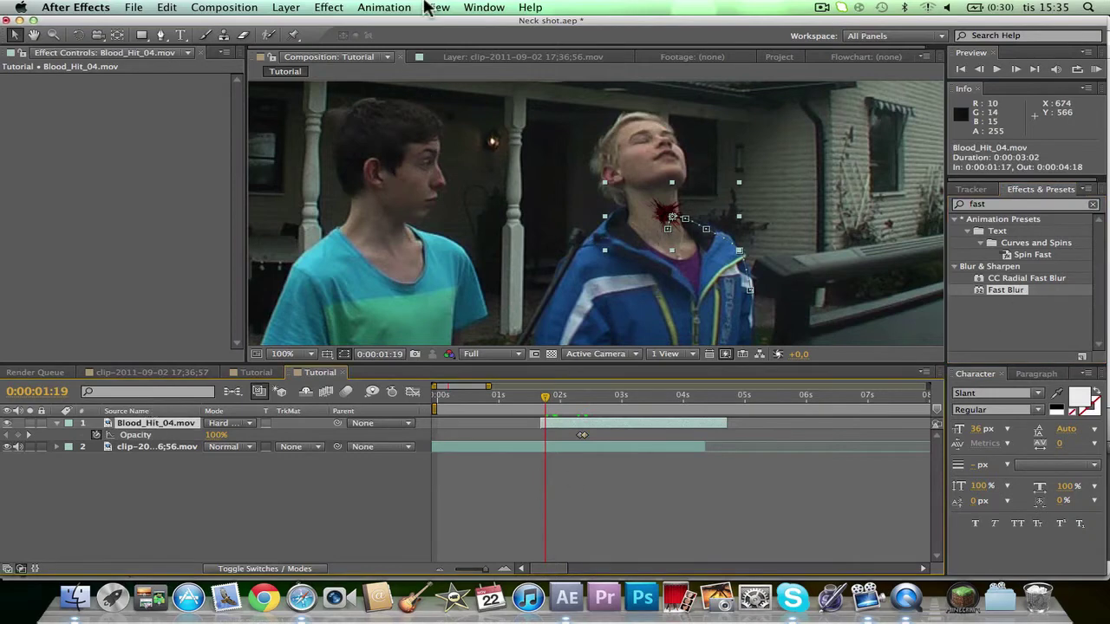
{"action": "left_click", "coordinate": [328, 7]}
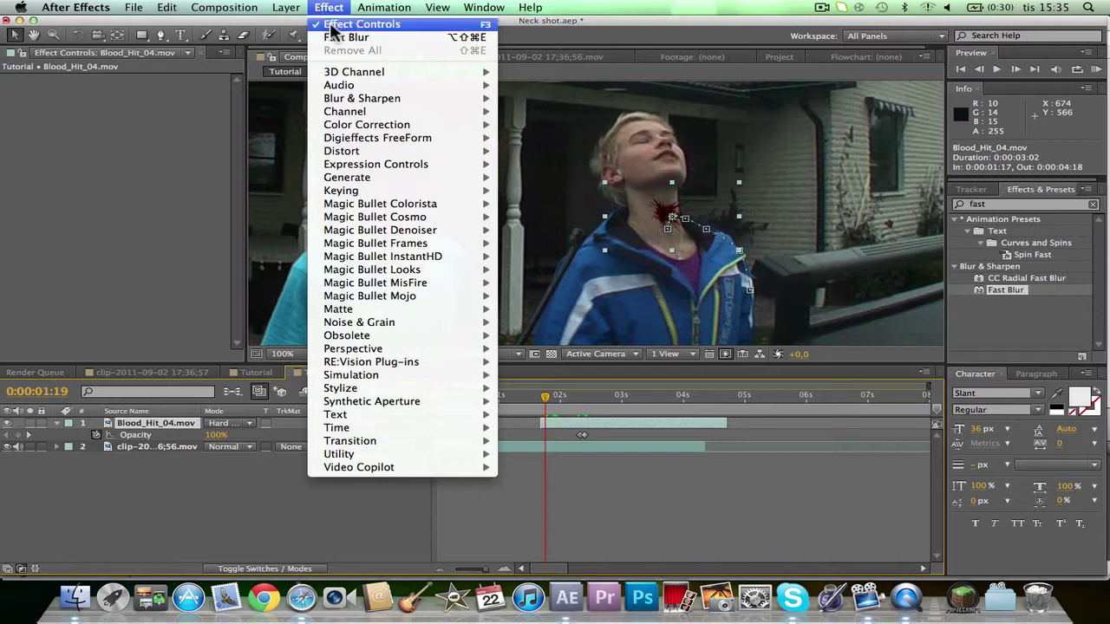
{"action": "mouse_move", "coordinate": [432, 258]}
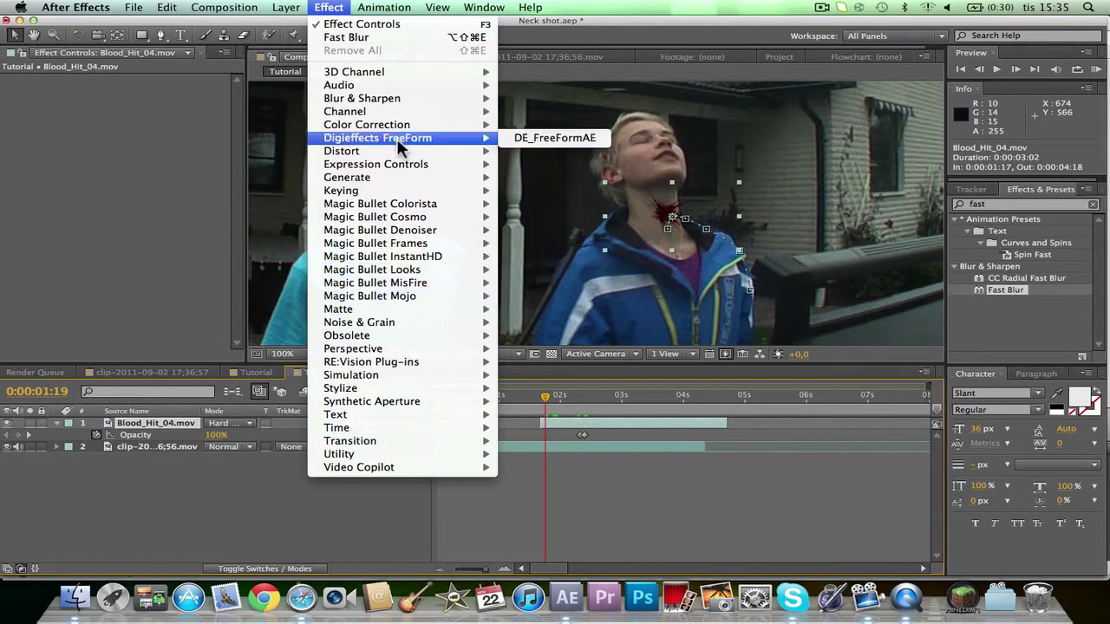
{"action": "mouse_move", "coordinate": [387, 96]}
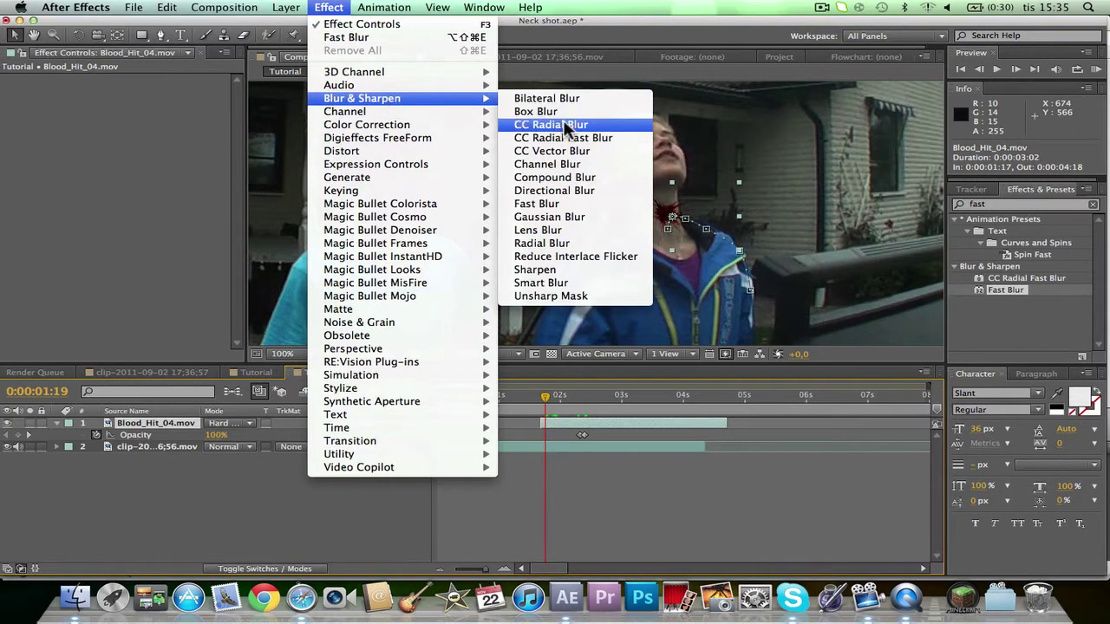
{"action": "left_click", "coordinate": [572, 208]}
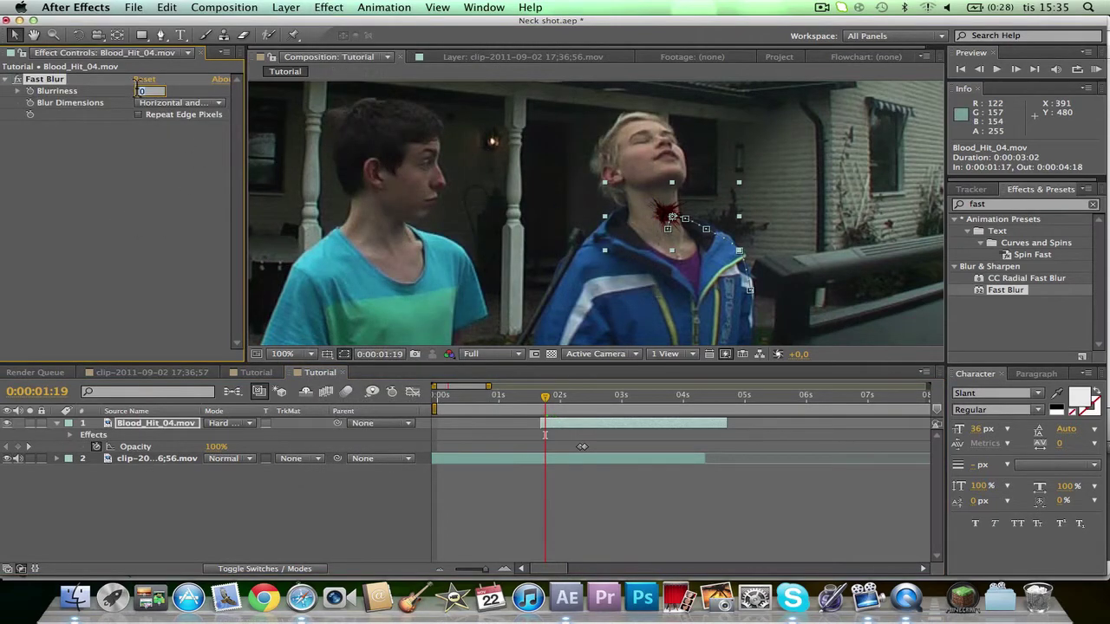
{"action": "type", "text": "30"}
{"action": "key", "text": "Return"}
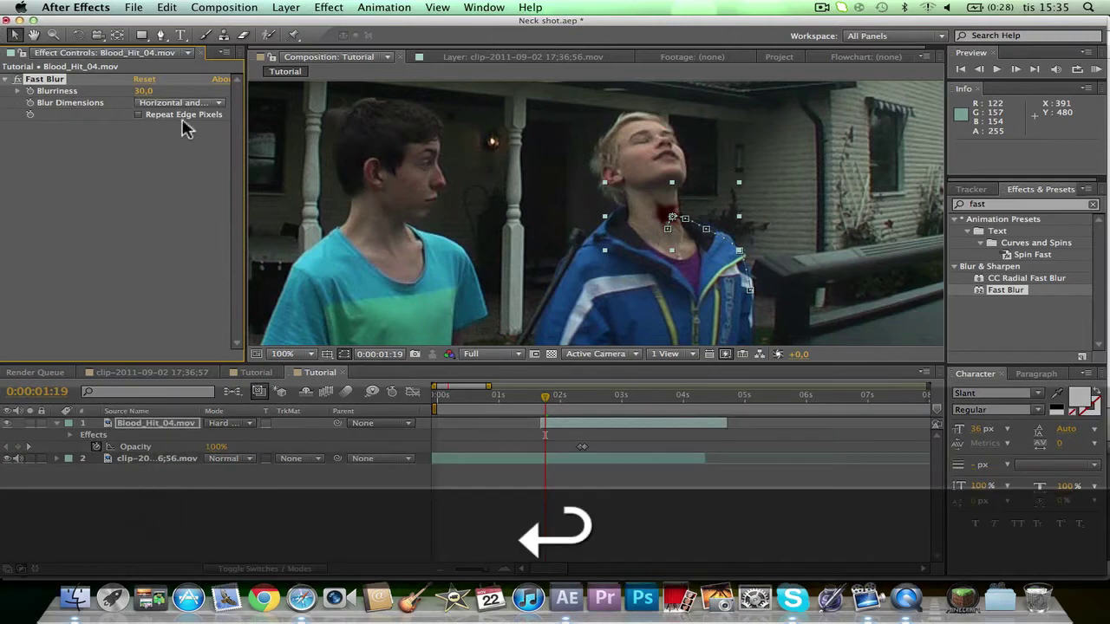
Enable motion blur for the composition and the Blood_Hit_04.mov layer, preview the movement, and collapse the layer's properties
{"action": "left_click", "coordinate": [242, 569]}
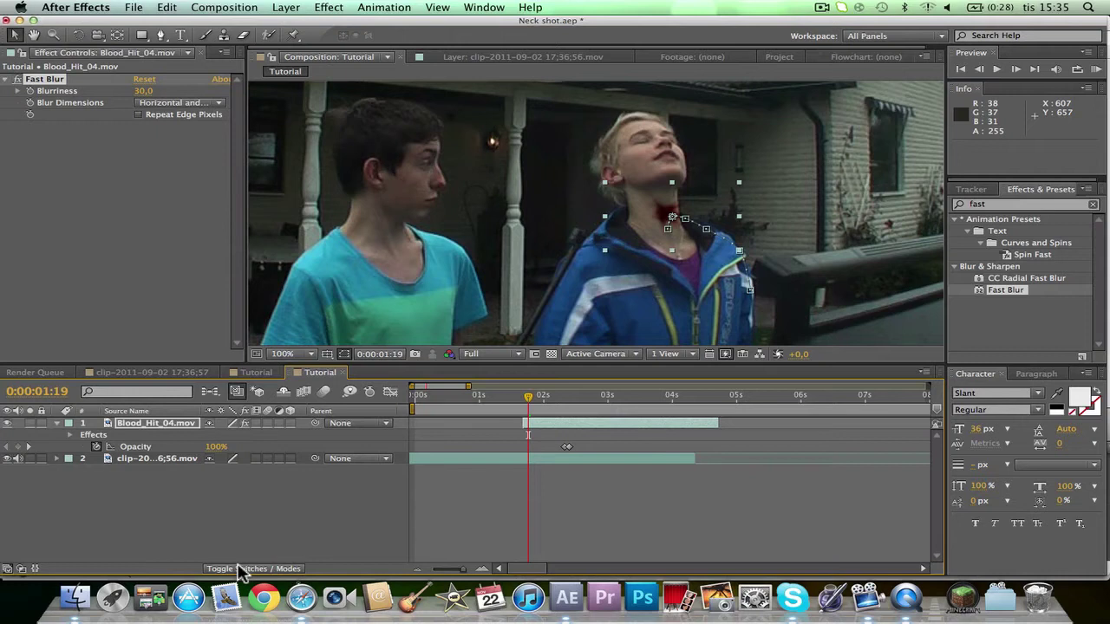
{"action": "left_click", "coordinate": [326, 393]}
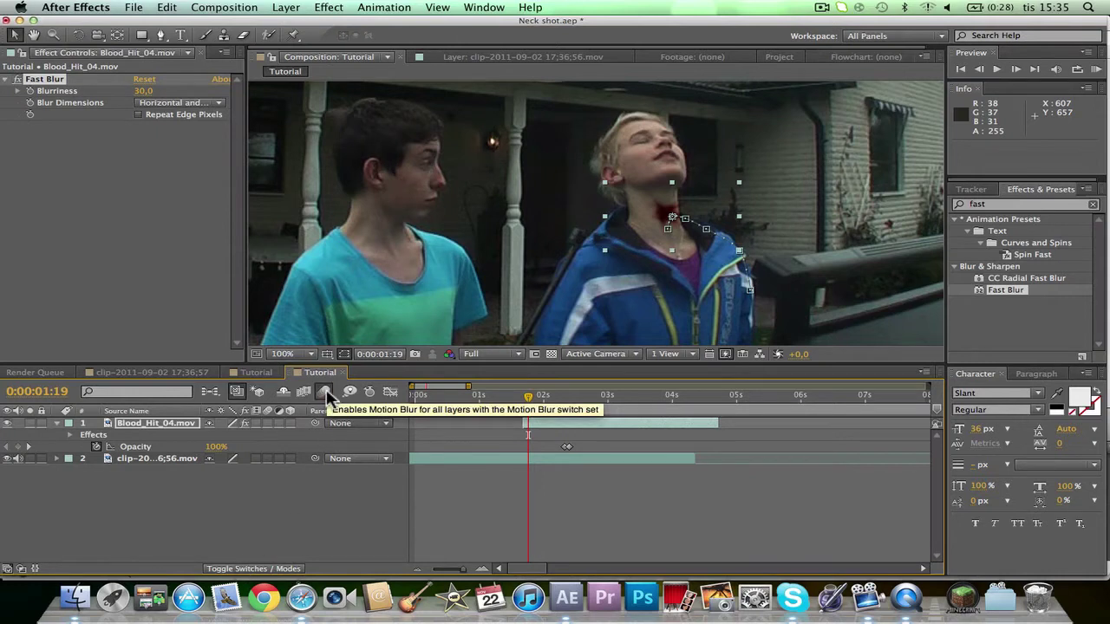
{"action": "left_click", "coordinate": [267, 423]}
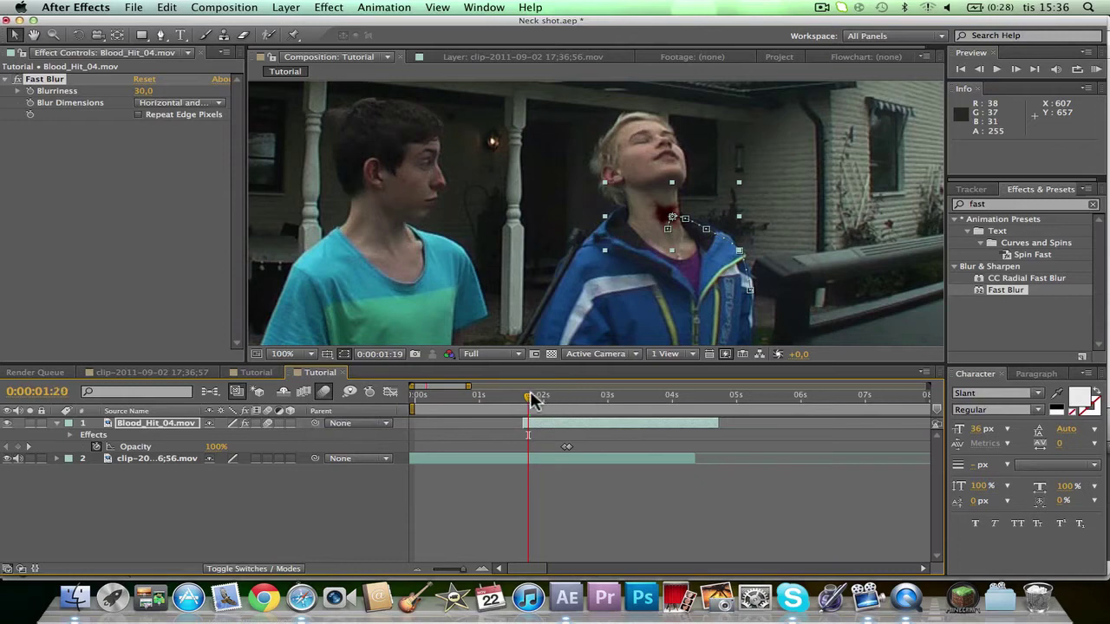
{"action": "left_click_drag", "start_coordinate": [531, 398], "coordinate": [501, 352]}
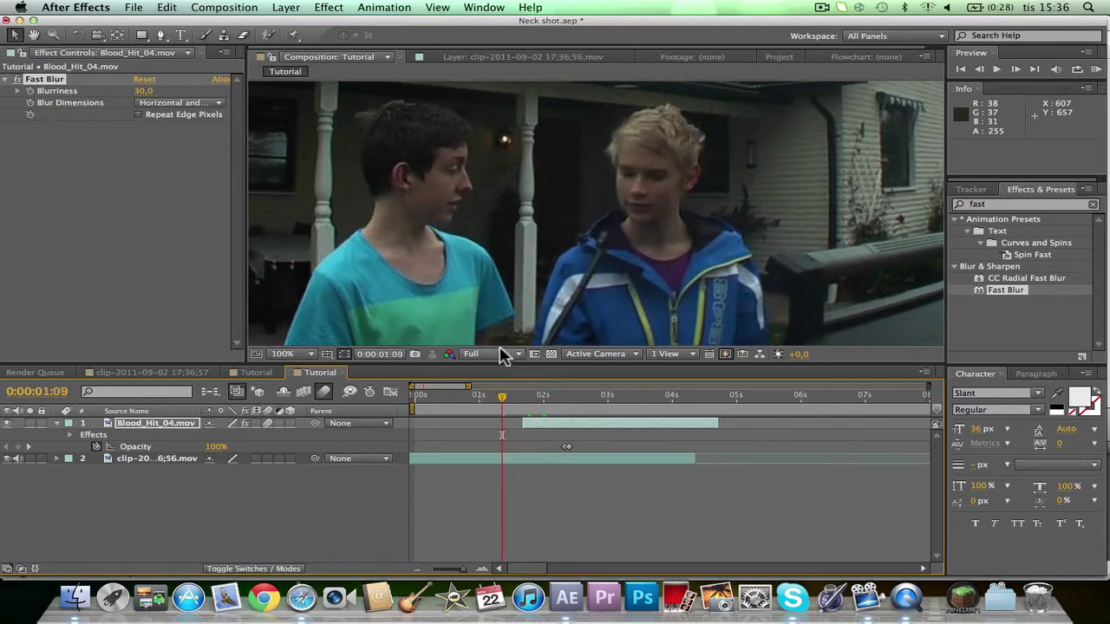
{"action": "left_click", "coordinate": [58, 423]}
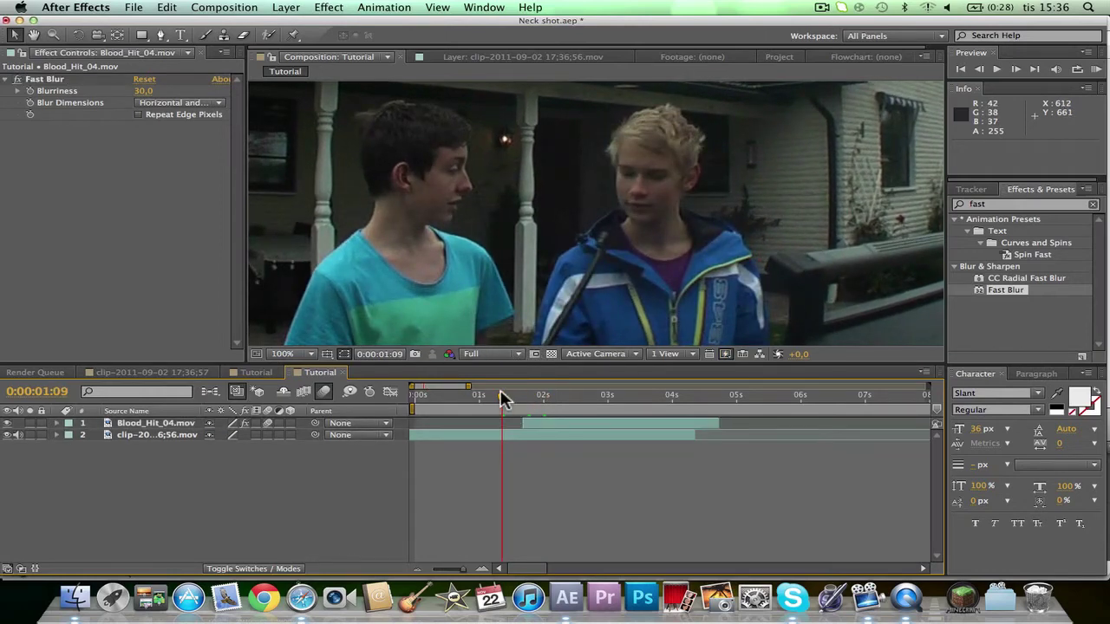
Add Blood_Burst_10.mov from the project footage to the Tutorial composition above Blood_Hit_04.mov
{"action": "left_click_drag", "start_coordinate": [501, 399], "coordinate": [532, 396]}
{"action": "left_click", "coordinate": [778, 57]}
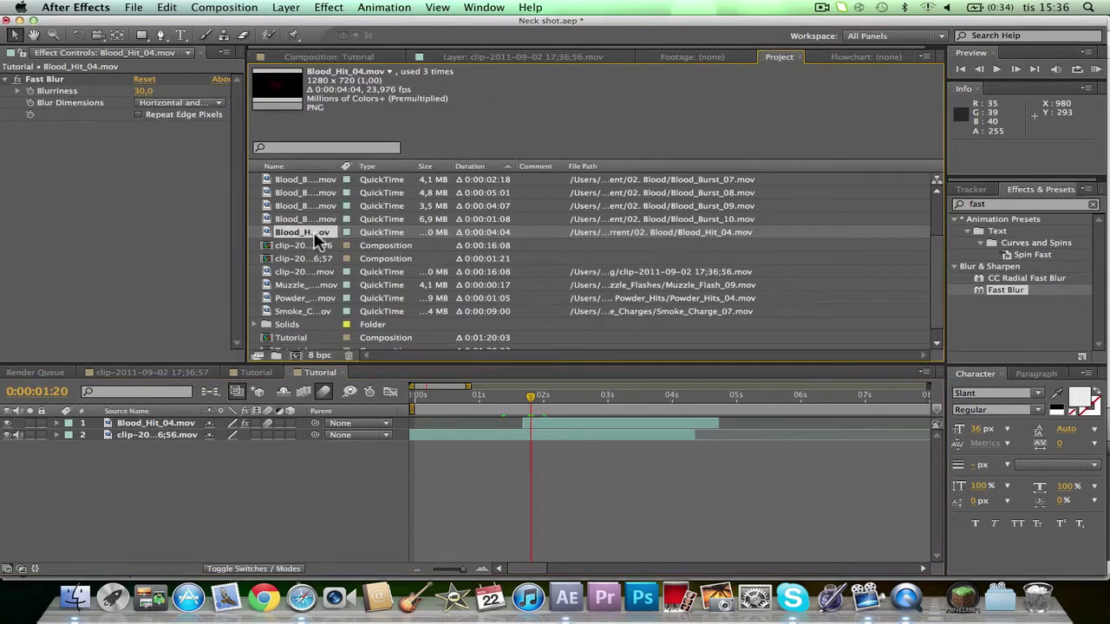
{"action": "mouse_move", "coordinate": [317, 242]}
{"action": "left_mouse_down"}
{"action": "mouse_move", "coordinate": [296, 250]}
{"action": "mouse_move", "coordinate": [322, 236]}
{"action": "left_mouse_up"}
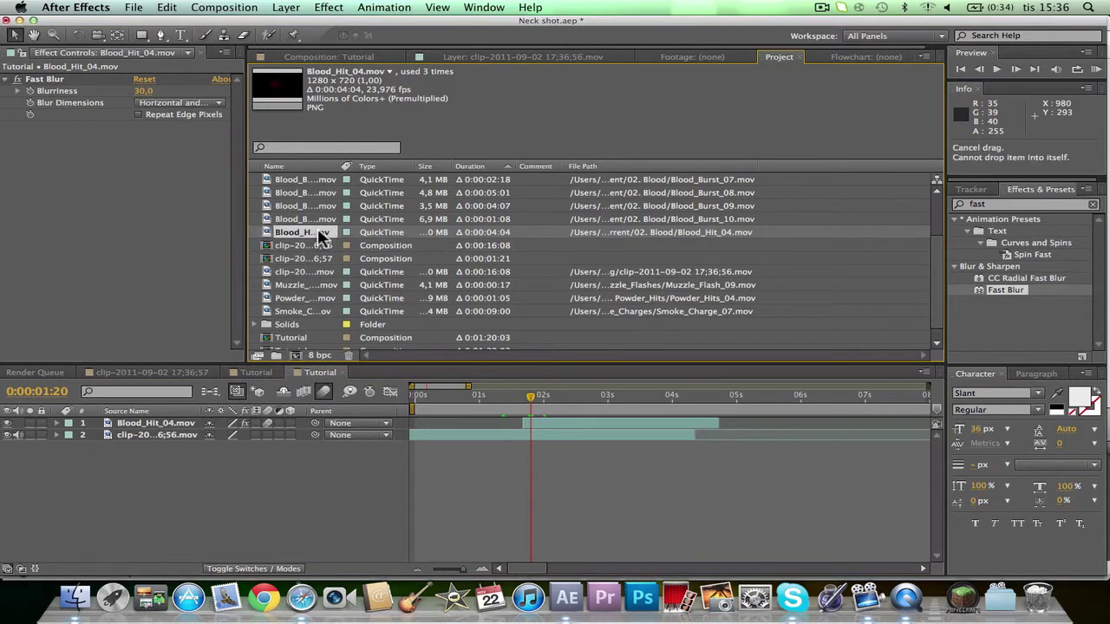
{"action": "left_click", "coordinate": [323, 220]}
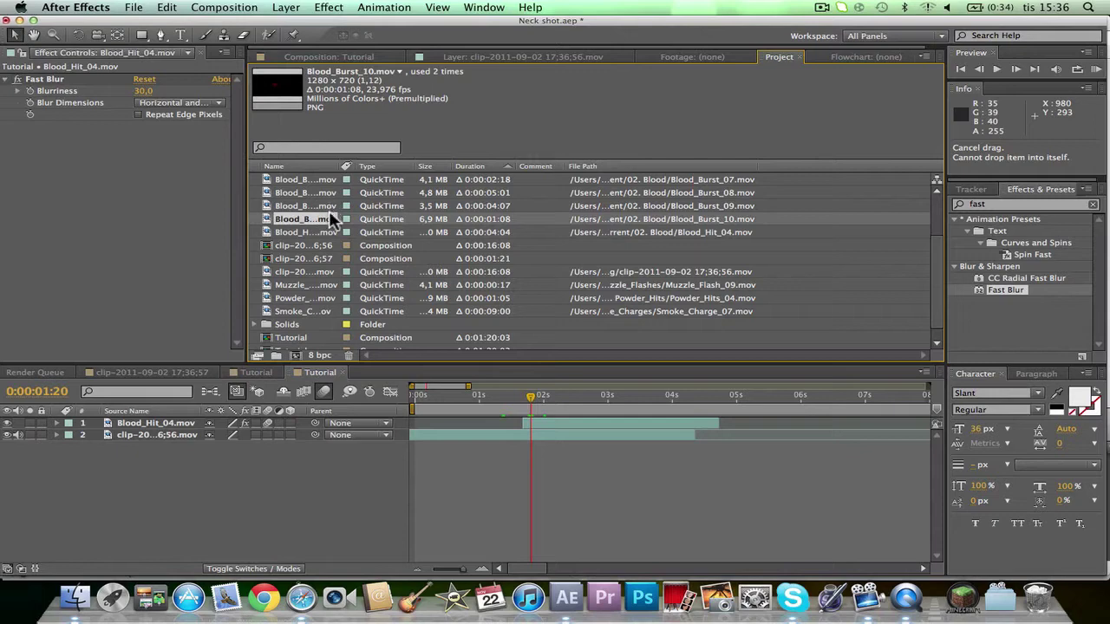
{"action": "left_click_drag", "start_coordinate": [283, 264], "coordinate": [162, 425]}
Add Blood_Burst_07.mov from the project footage as the top layer of the Tutorial composition
{"action": "left_click", "coordinate": [777, 58]}
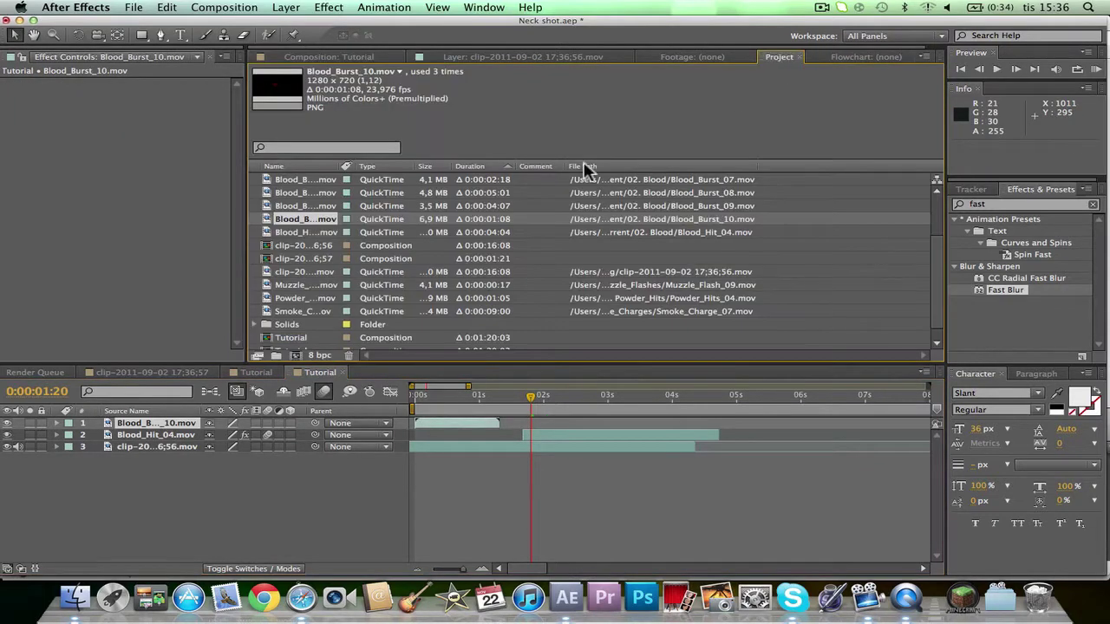
{"action": "left_click", "coordinate": [317, 207]}
{"action": "left_click", "coordinate": [322, 194]}
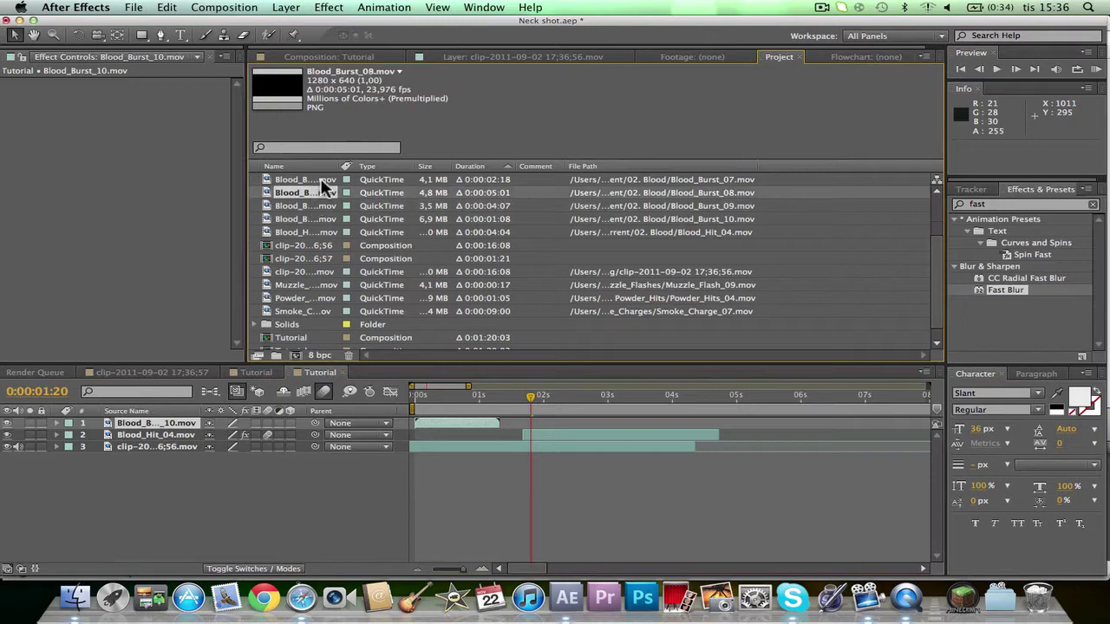
{"action": "left_click", "coordinate": [323, 181]}
{"action": "left_click_drag", "start_coordinate": [323, 181], "coordinate": [161, 426]}
Shift both blood burst layers together in time so they start at 0:00:01:17
{"action": "left_click", "coordinate": [461, 435], "text": "shift"}
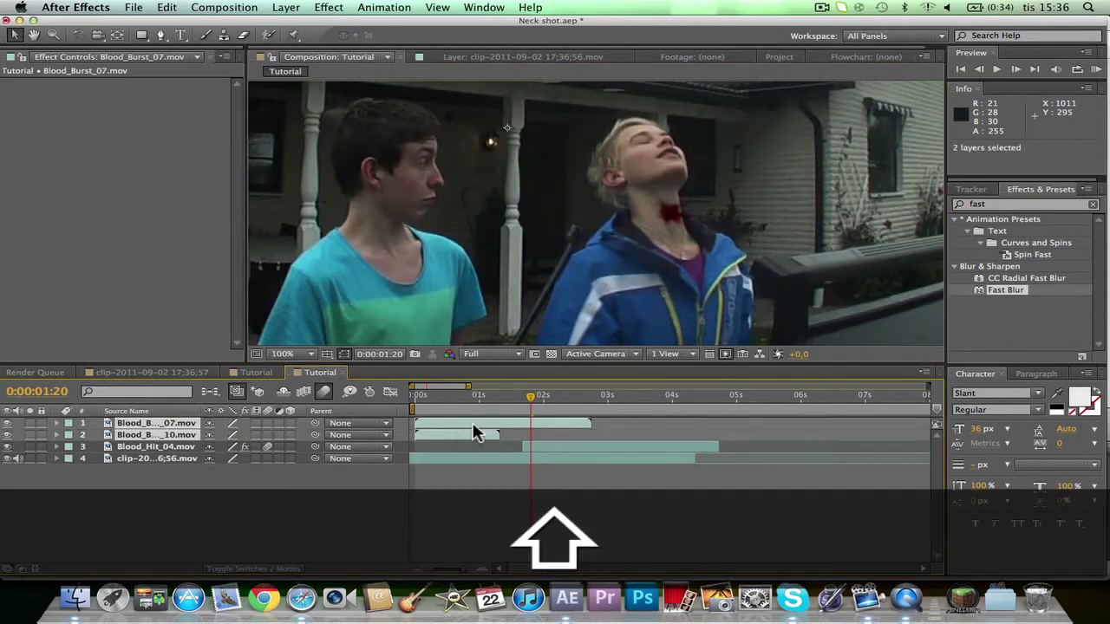
{"action": "left_click_drag", "start_coordinate": [475, 434], "coordinate": [530, 426]}
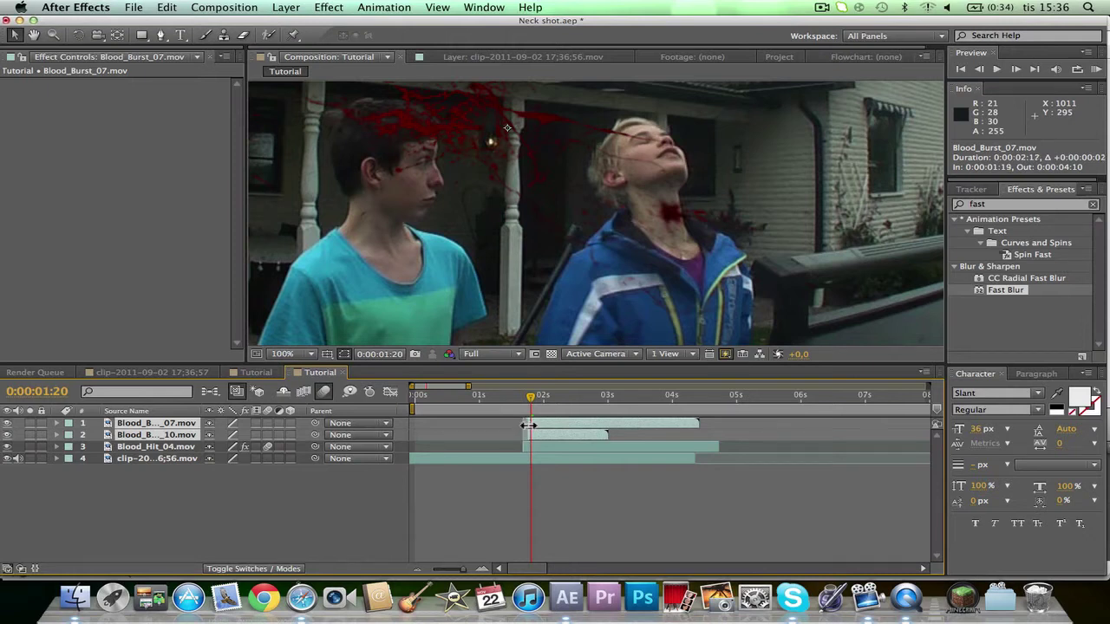
{"action": "left_click_drag", "start_coordinate": [542, 420], "coordinate": [524, 404]}
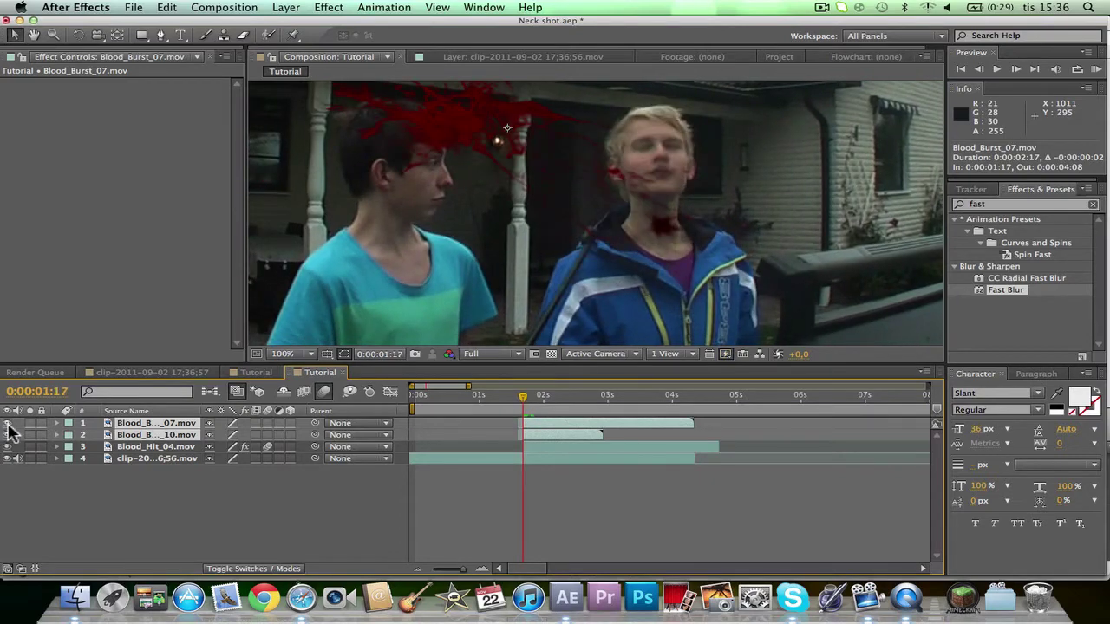
Isolate Blood_Burst_10.mov by hiding Blood_Burst_07.mov, scale it down, and place it on the neck at 858, 502
{"action": "left_click_drag", "start_coordinate": [7, 423], "coordinate": [7, 434]}
{"action": "scroll", "coordinate": [673, 191], "scroll_direction": "up", "scroll_amount": 2}
{"action": "scroll", "coordinate": [674, 190], "scroll_direction": "down", "scroll_amount": 3}
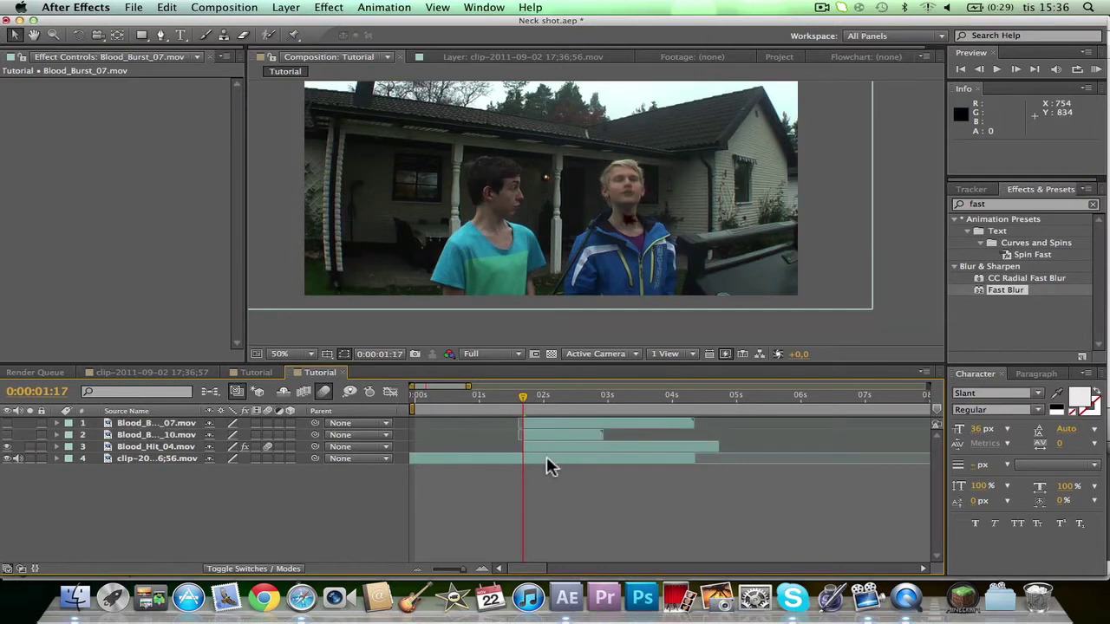
{"action": "left_click", "coordinate": [542, 434]}
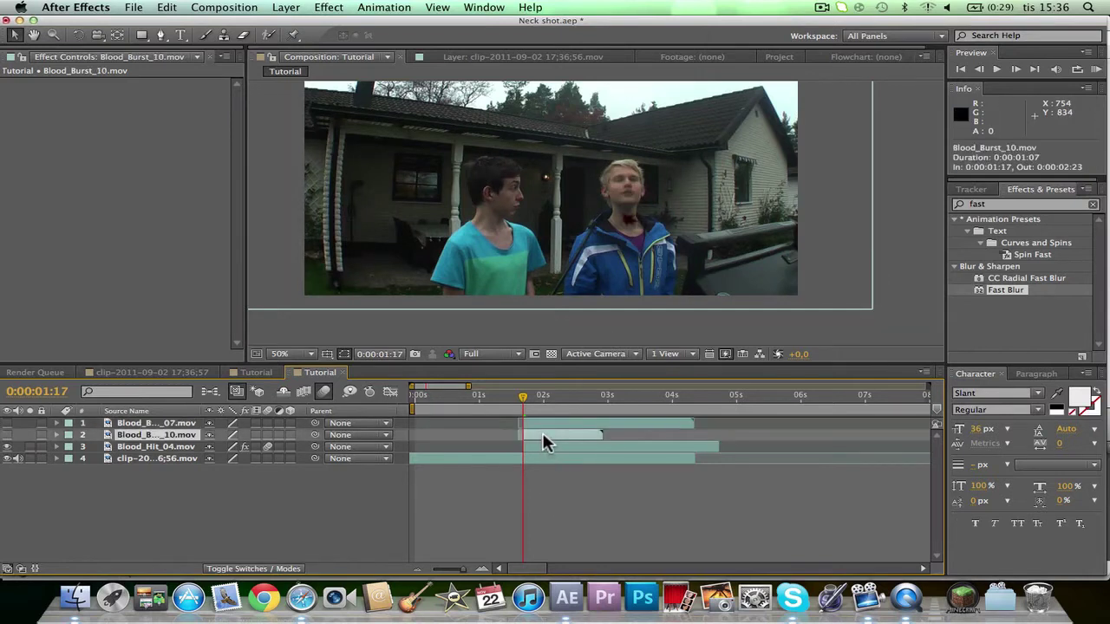
{"action": "left_click", "coordinate": [8, 434]}
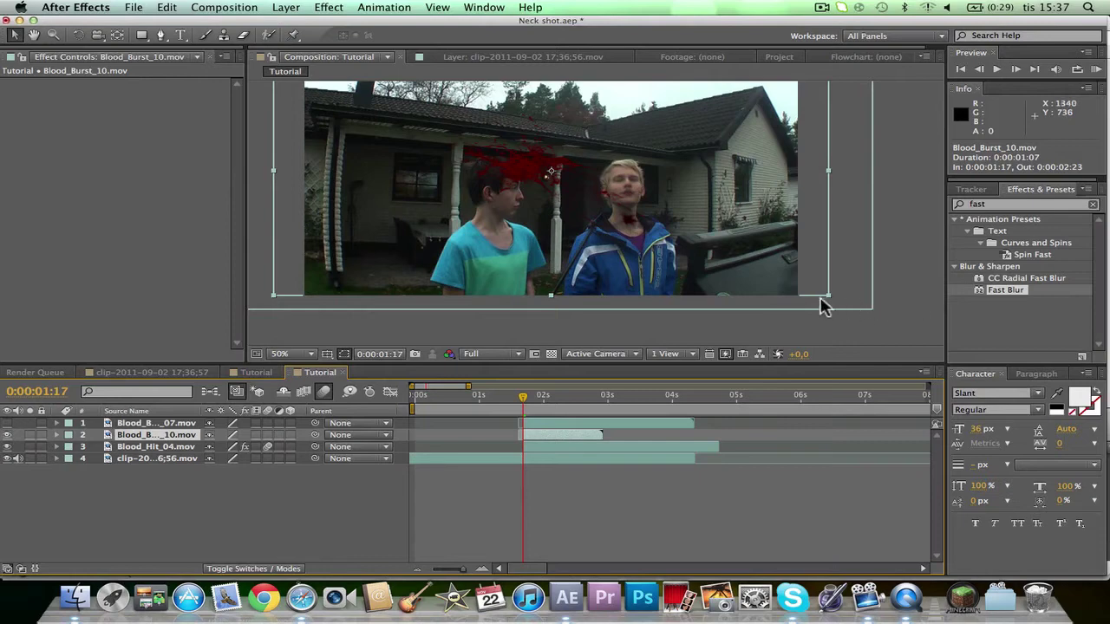
{"action": "left_click_drag", "start_coordinate": [824, 305], "coordinate": [686, 217]}
{"action": "left_click_drag", "start_coordinate": [554, 176], "coordinate": [636, 219]}
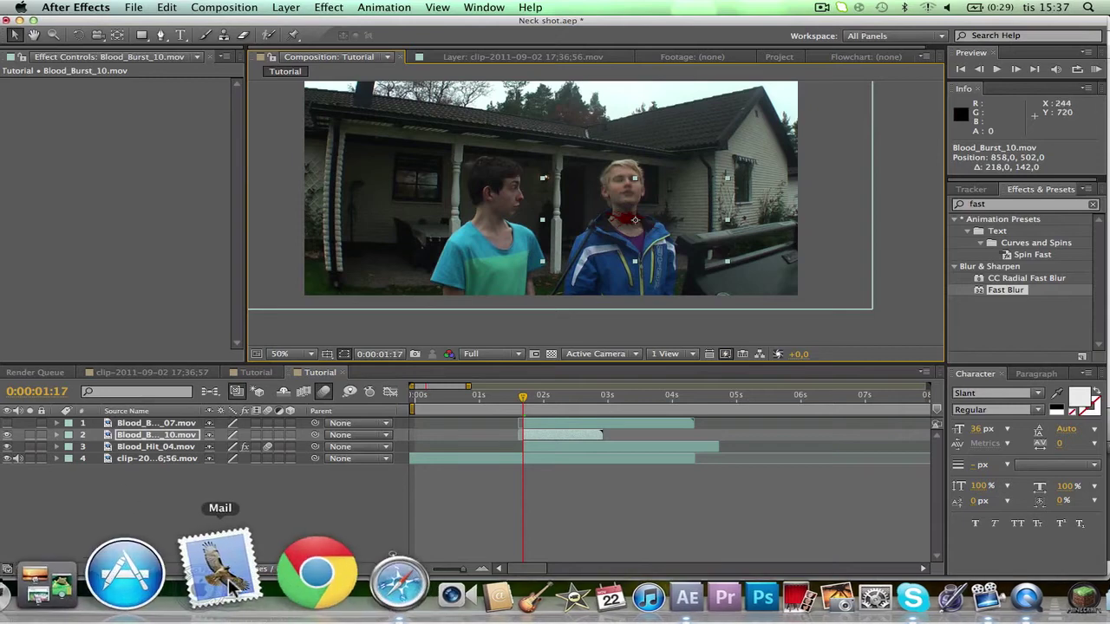
Set the blending mode of the Blood_Burst_10.mov layer to Hard Light
{"action": "left_click", "coordinate": [258, 568]}
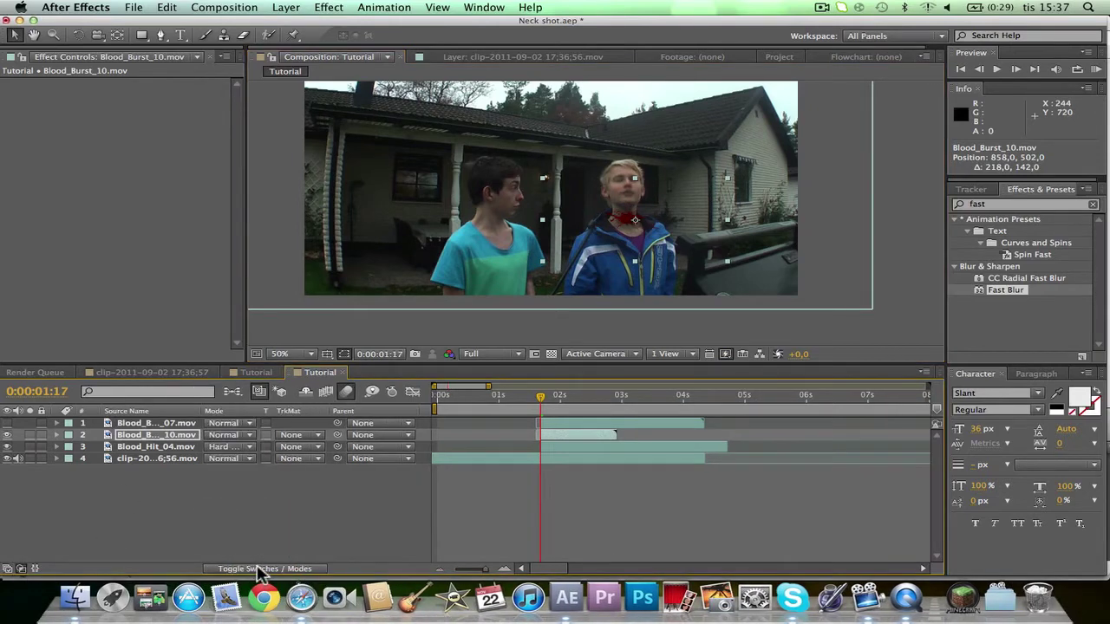
{"action": "left_click", "coordinate": [243, 438]}
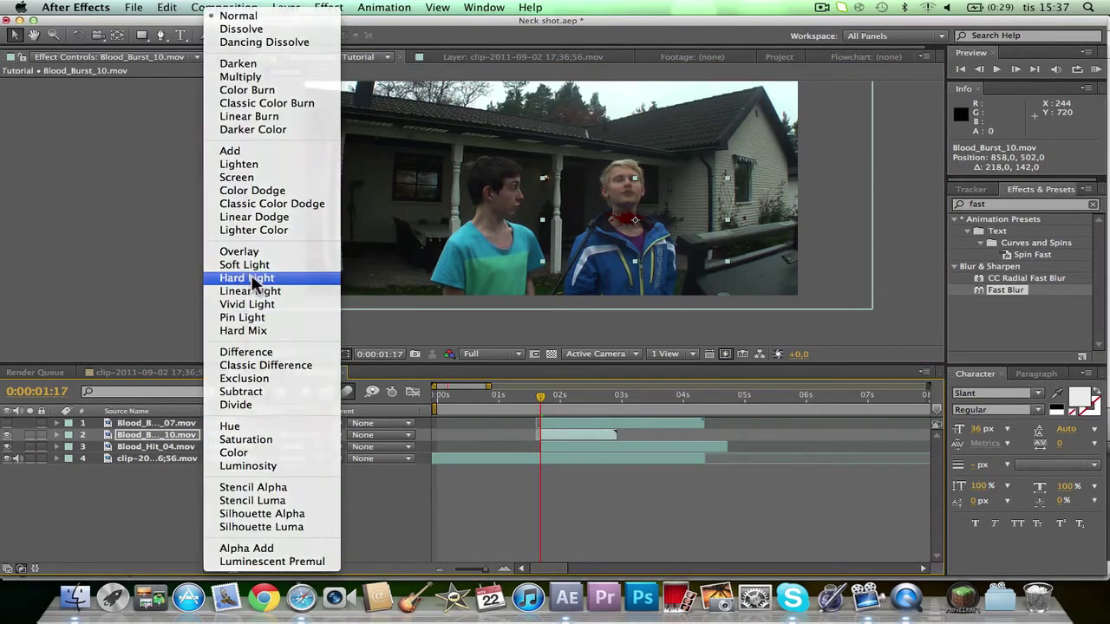
{"action": "left_click", "coordinate": [257, 279]}
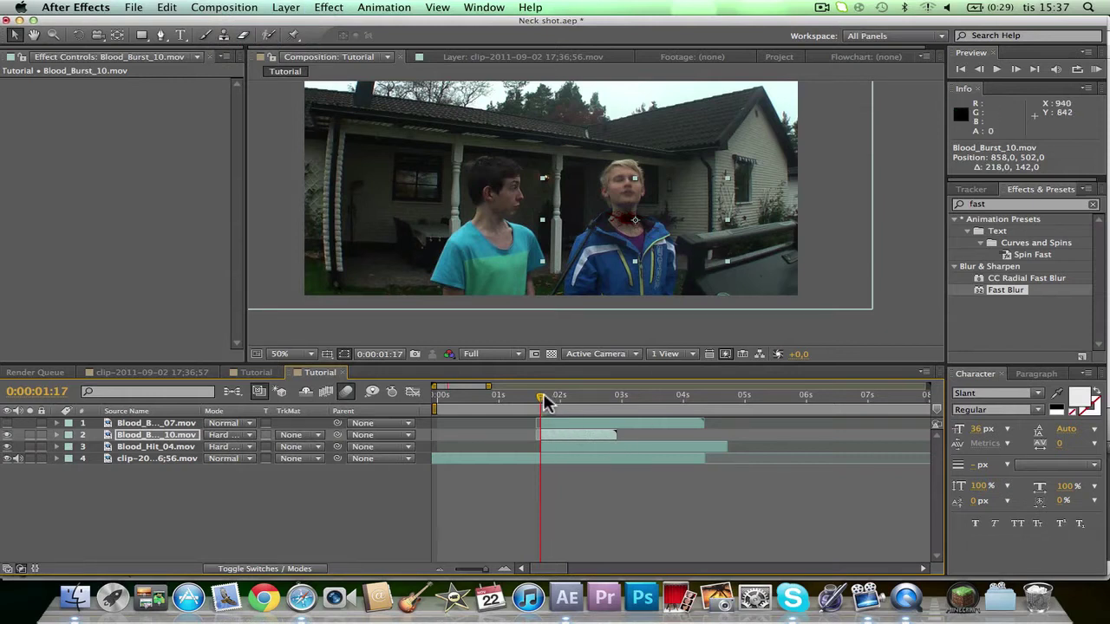
Show Blood_Burst_07.mov, scale it down to about 26%, and place its blood over the neck with Position 972, 520
{"action": "left_click", "coordinate": [8, 423]}
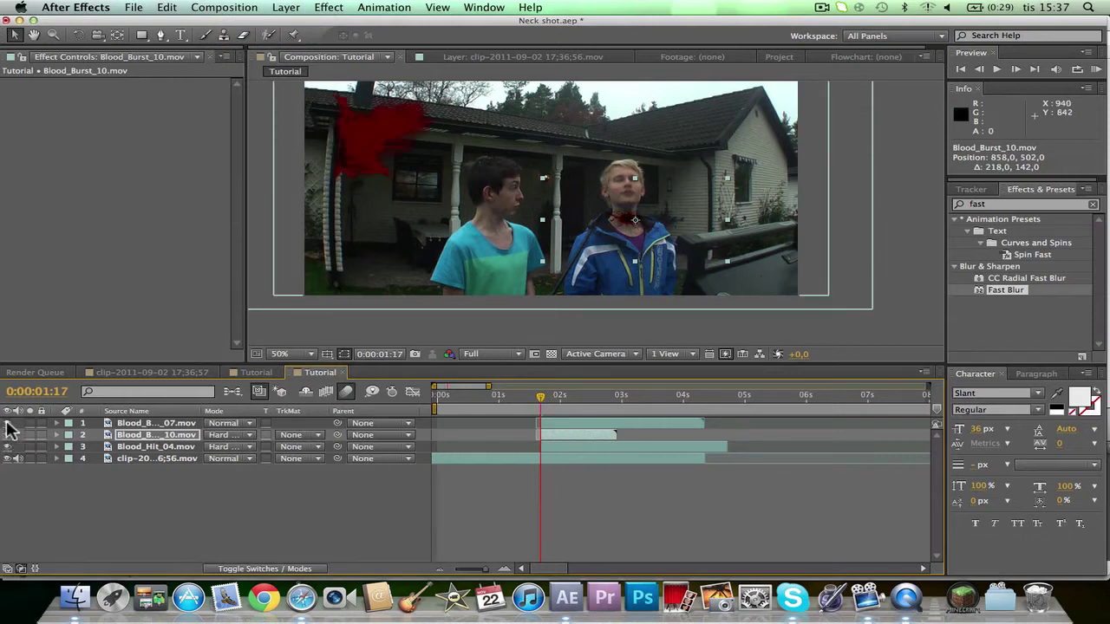
{"action": "left_click", "coordinate": [557, 421]}
{"action": "left_click_drag", "start_coordinate": [369, 193], "coordinate": [472, 246]}
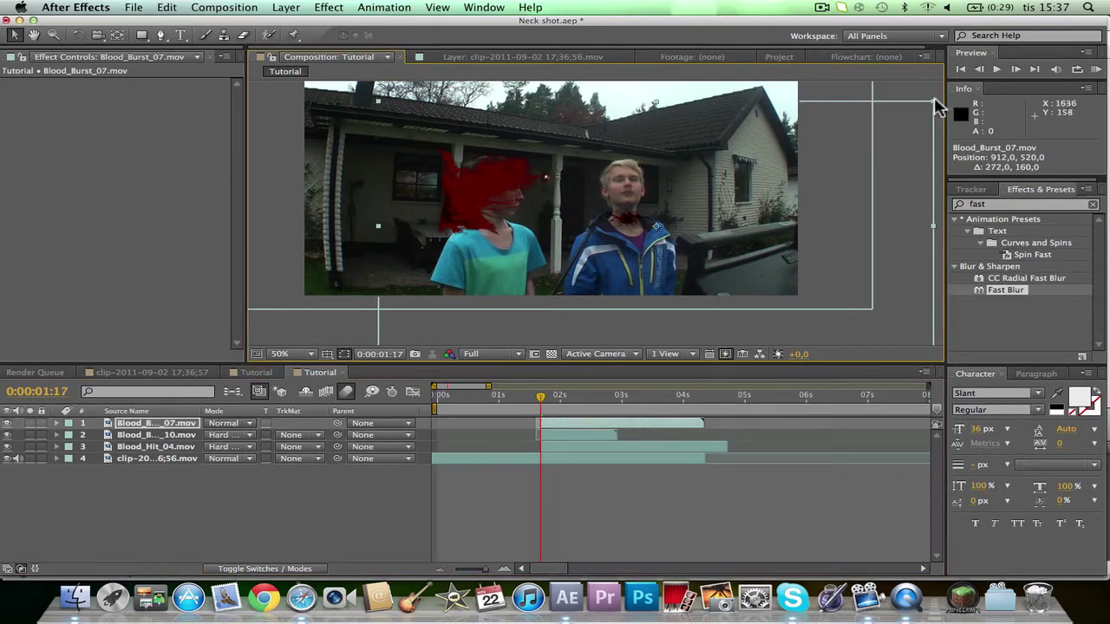
{"action": "left_click_drag", "start_coordinate": [936, 106], "coordinate": [731, 205]}
{"action": "key", "text": "Caps_Lock"}
{"action": "key", "text": "Caps_Lock"}
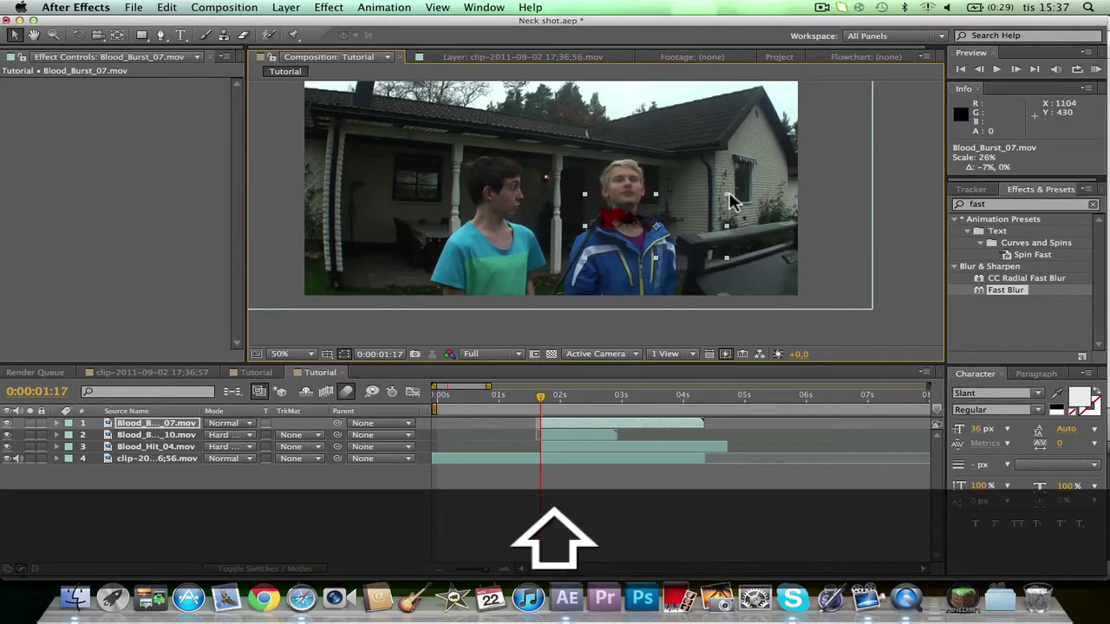
{"action": "left_click_drag", "start_coordinate": [645, 227], "coordinate": [668, 228]}
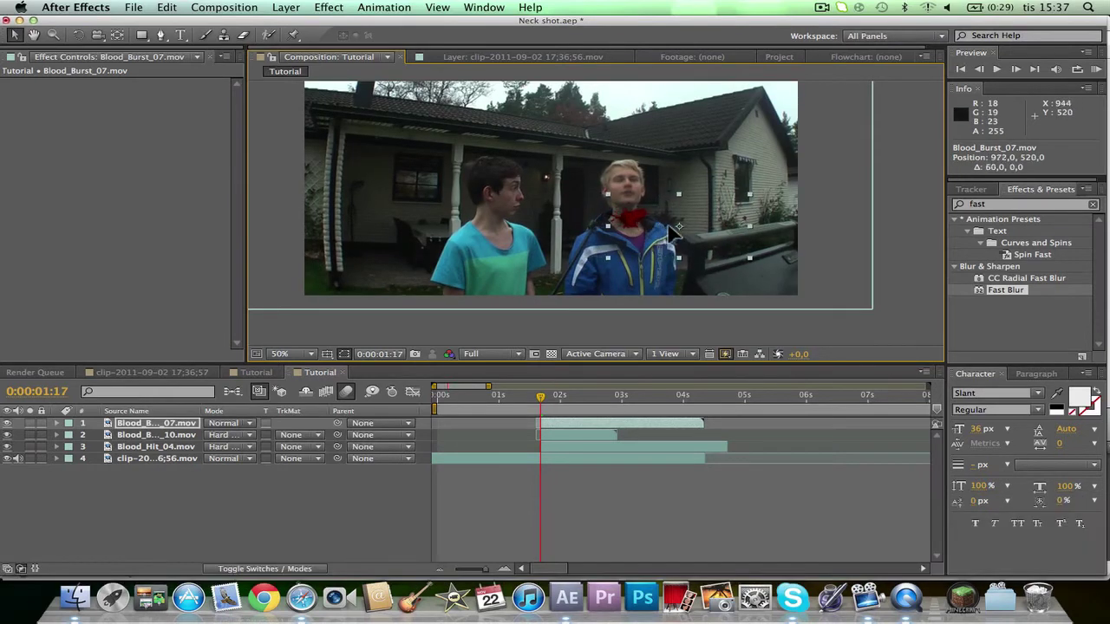
Set the blending mode of the Blood_Burst_07.mov layer to Hard Light
{"action": "left_click", "coordinate": [236, 431]}
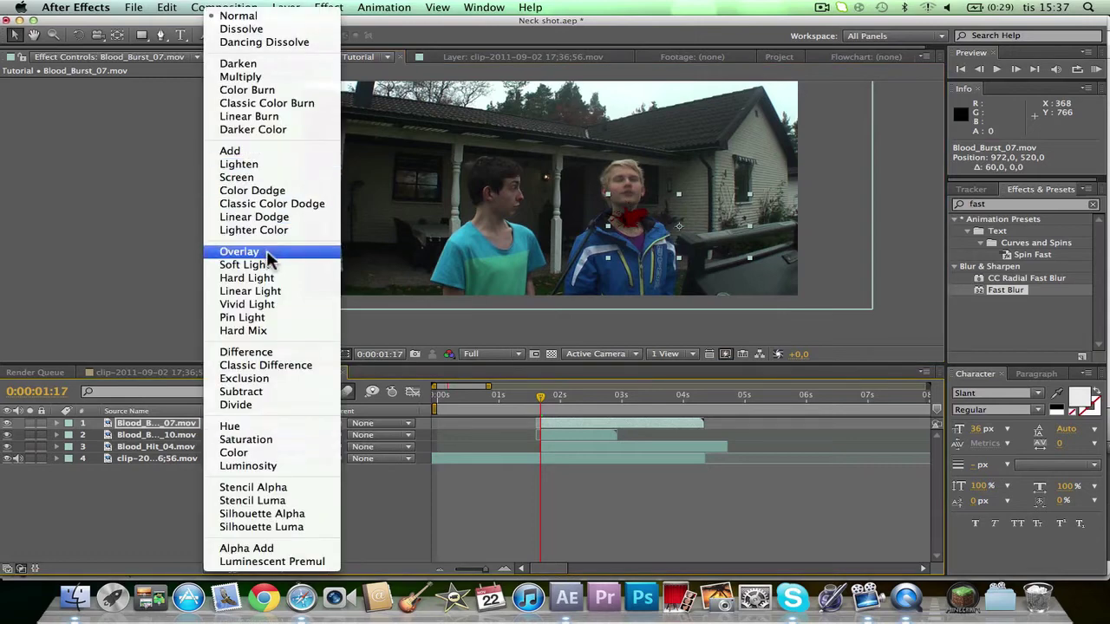
{"action": "left_click", "coordinate": [265, 280]}
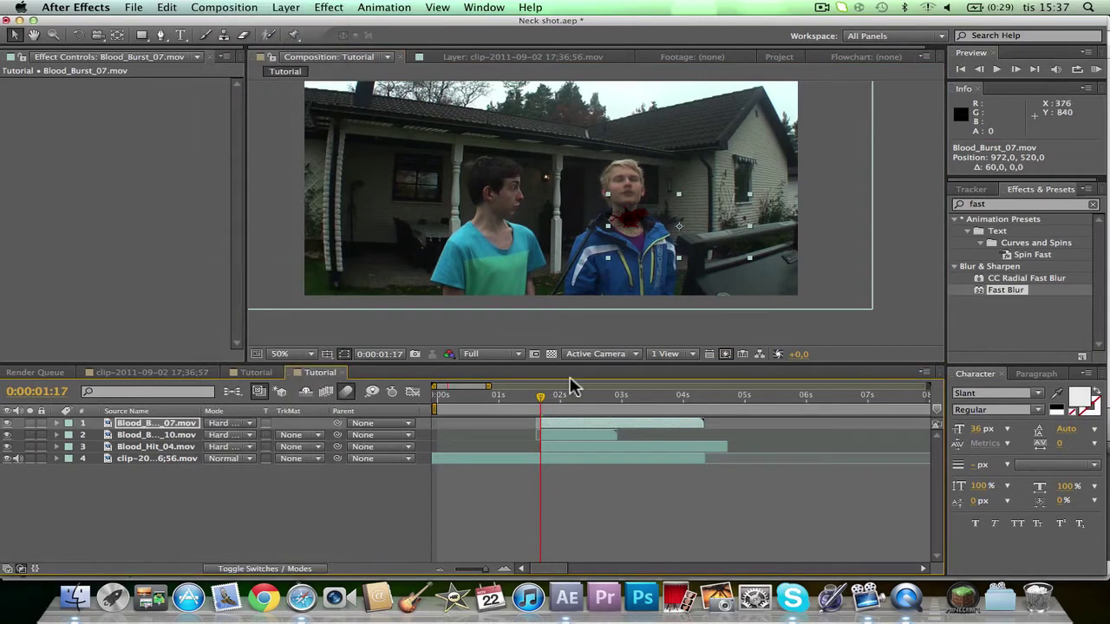
{"action": "left_click", "coordinate": [224, 423]}
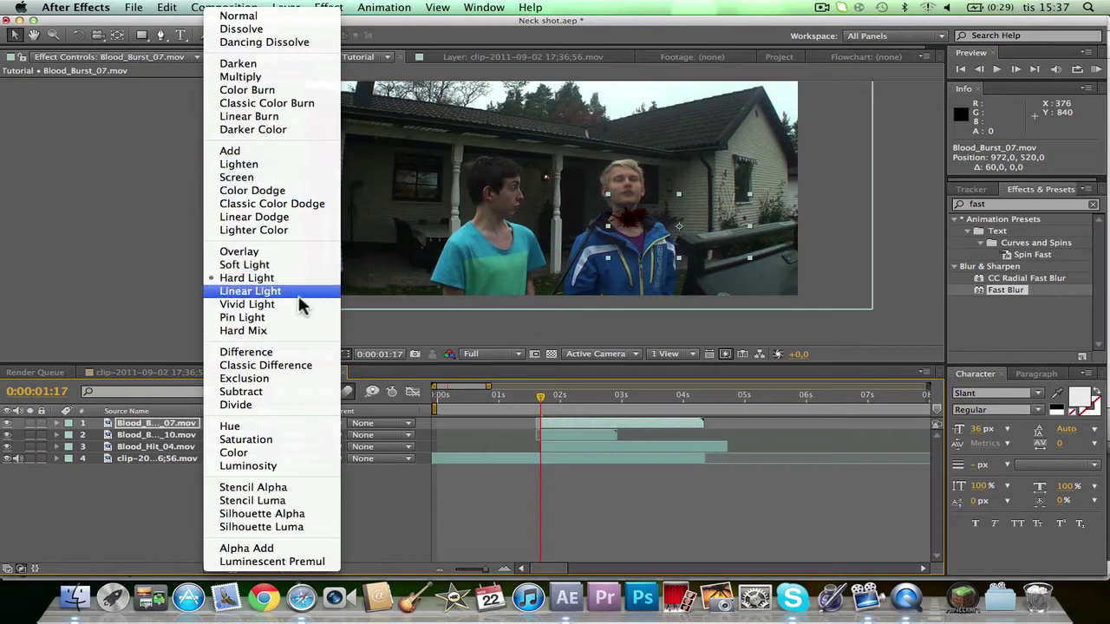
{"action": "left_click", "coordinate": [532, 402]}
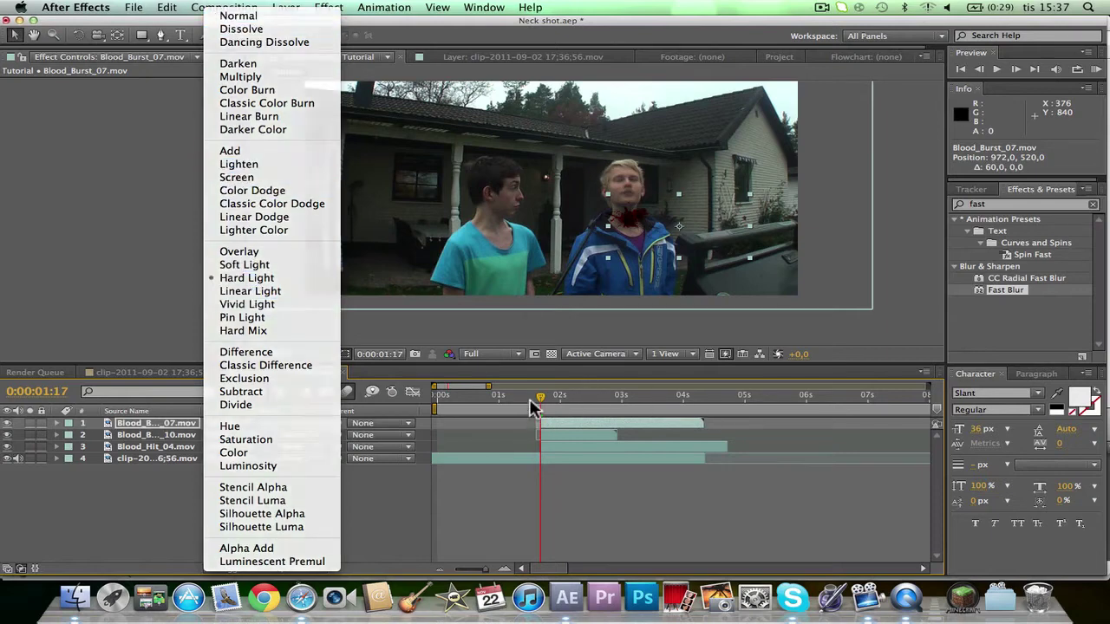
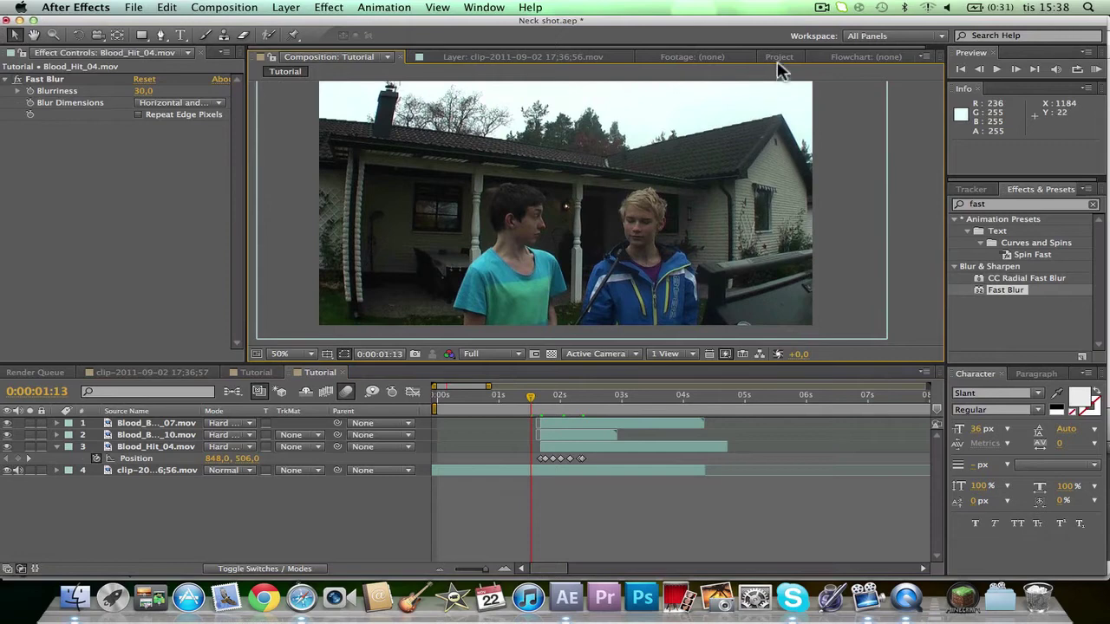
Add Powder_Hits_04.mov from the project as the top layer and shift it in time to start at 0:00:01:16
{"action": "left_click", "coordinate": [779, 57]}
{"action": "left_click", "coordinate": [305, 285]}
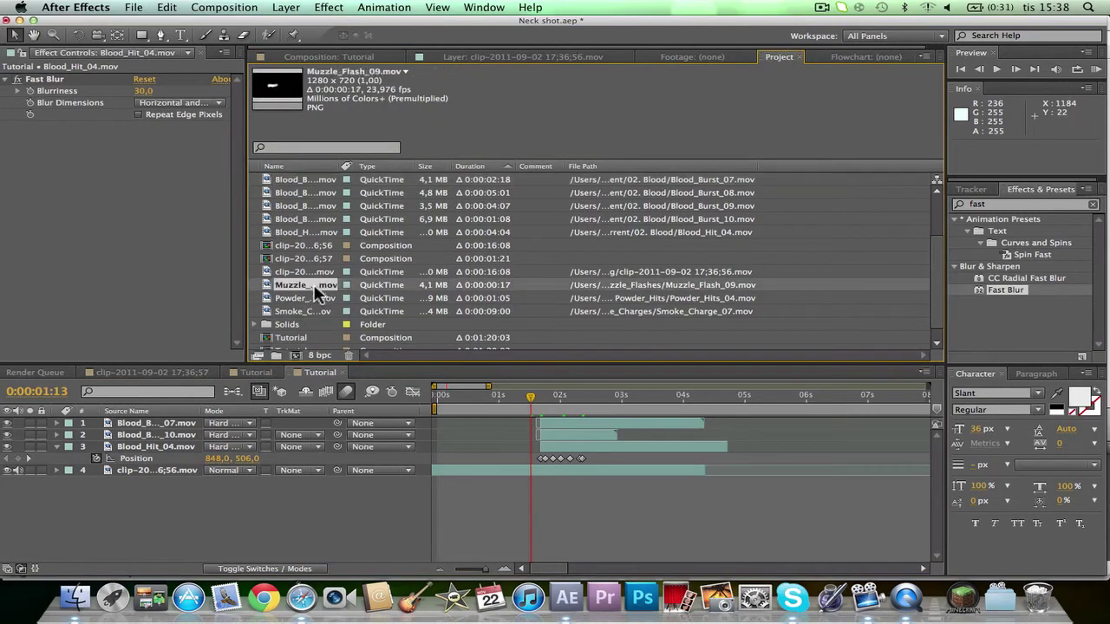
{"action": "left_click", "coordinate": [316, 299]}
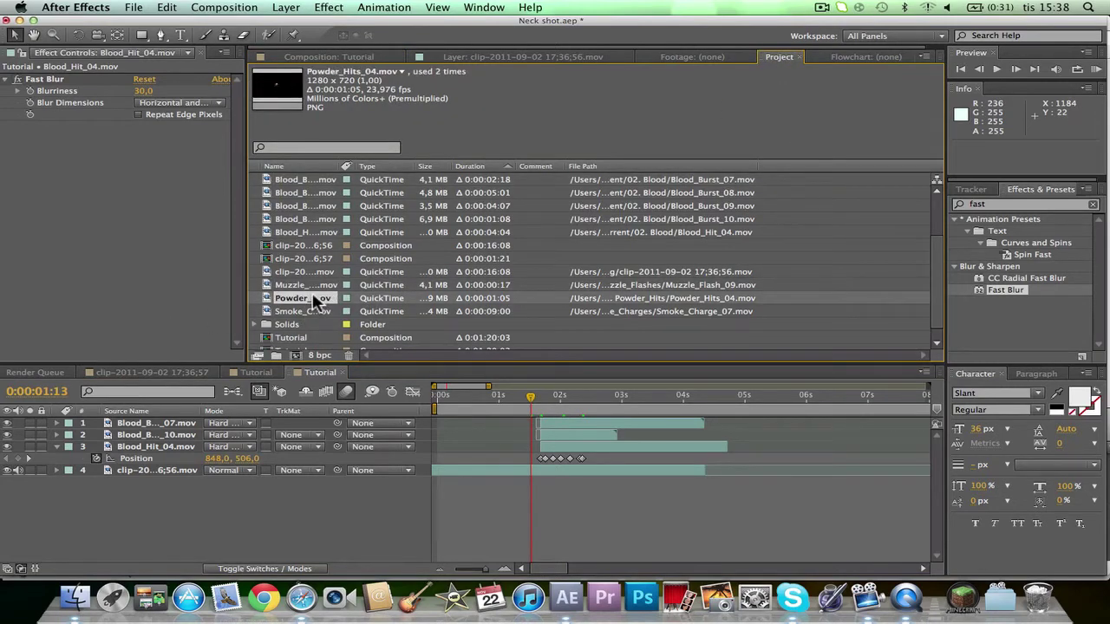
{"action": "left_click_drag", "start_coordinate": [314, 299], "coordinate": [165, 424]}
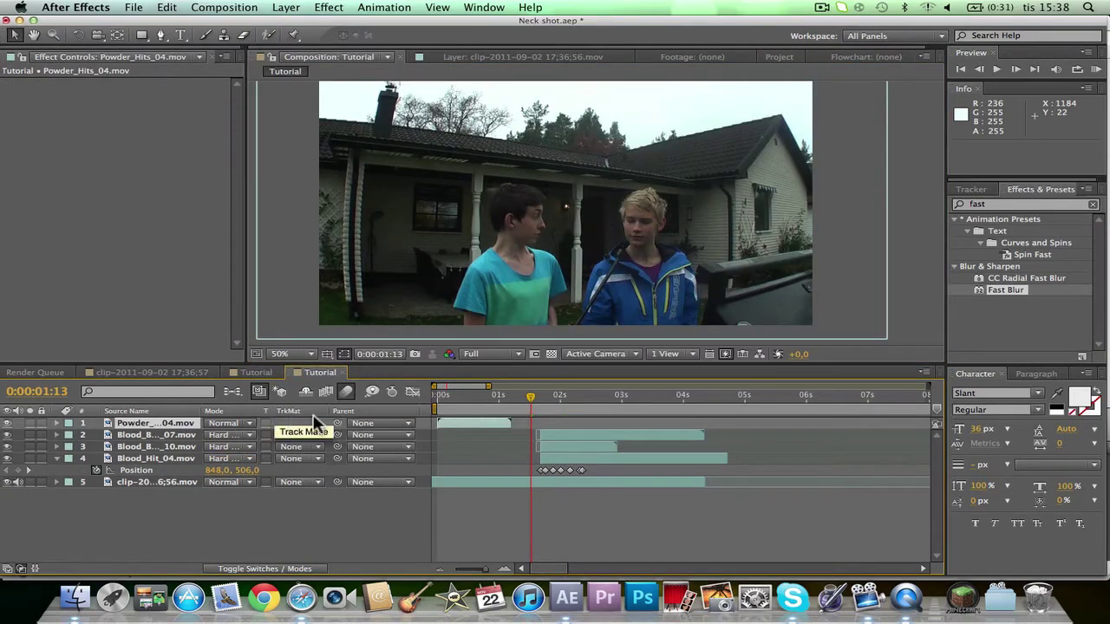
{"action": "left_click_drag", "start_coordinate": [493, 426], "coordinate": [585, 427]}
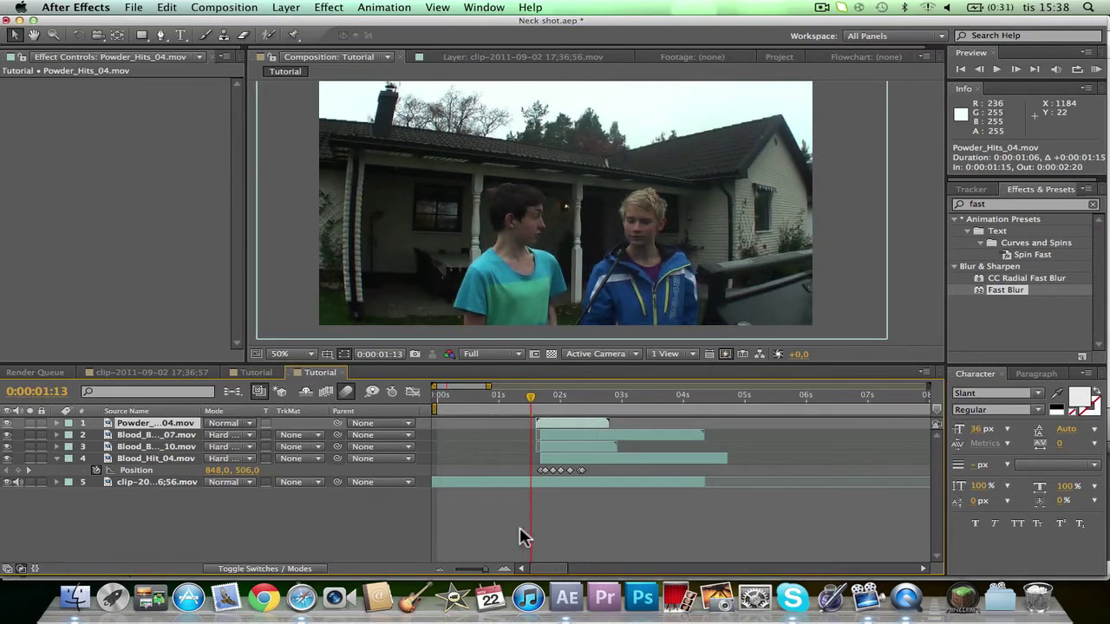
{"action": "left_click_drag", "start_coordinate": [483, 573], "coordinate": [501, 570]}
{"action": "left_click_drag", "start_coordinate": [823, 406], "coordinate": [797, 426]}
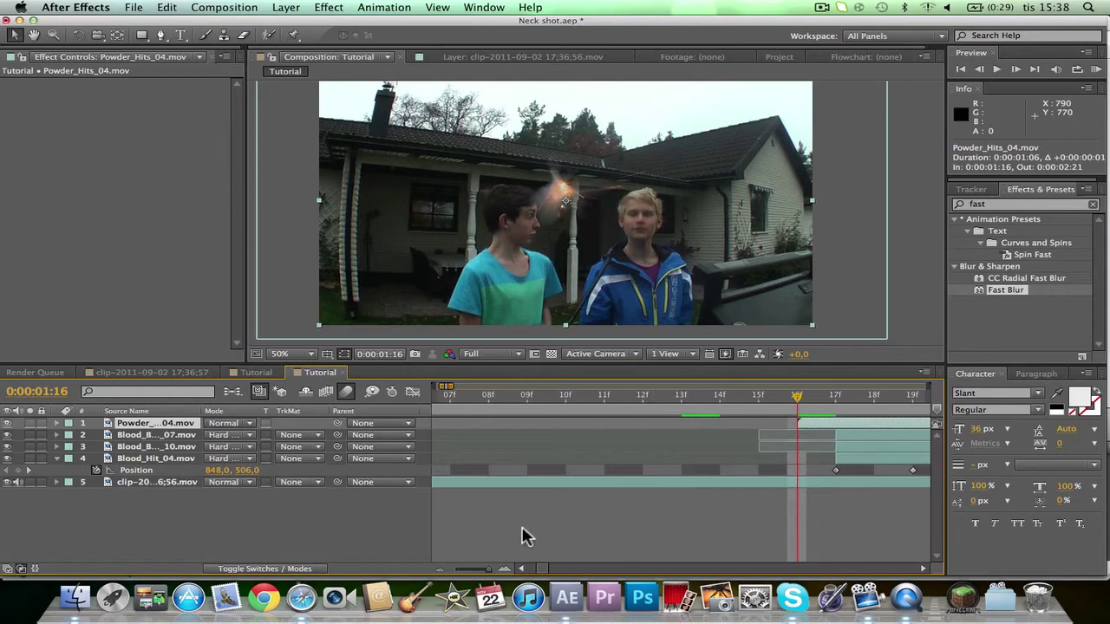
{"action": "left_click_drag", "start_coordinate": [476, 575], "coordinate": [487, 574]}
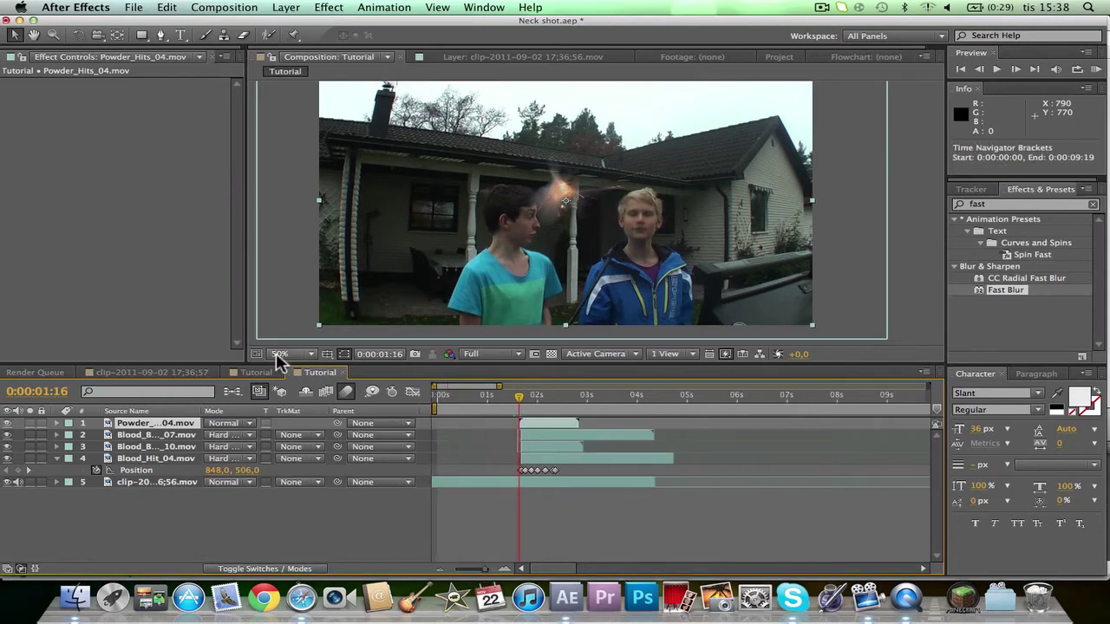
Rotate the Powder_Hits_04.mov layer to about 174.3°, scale it to about 47%, and place it at the gun's muzzle with Position 762, 488
{"action": "key", "text": "w"}
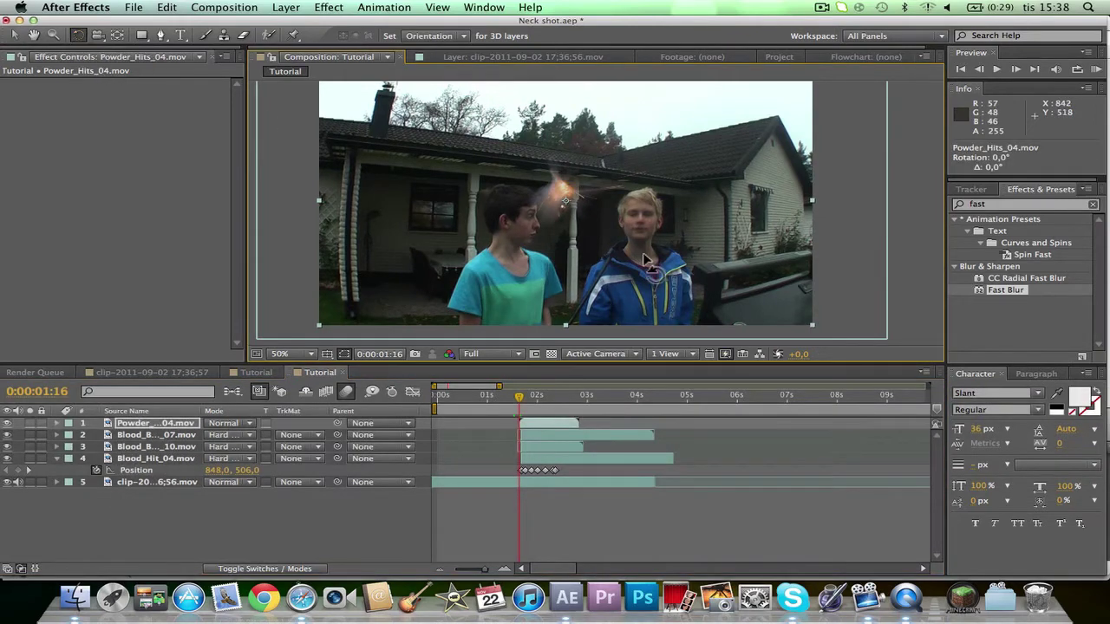
{"action": "left_click_drag", "start_coordinate": [815, 329], "coordinate": [490, 178]}
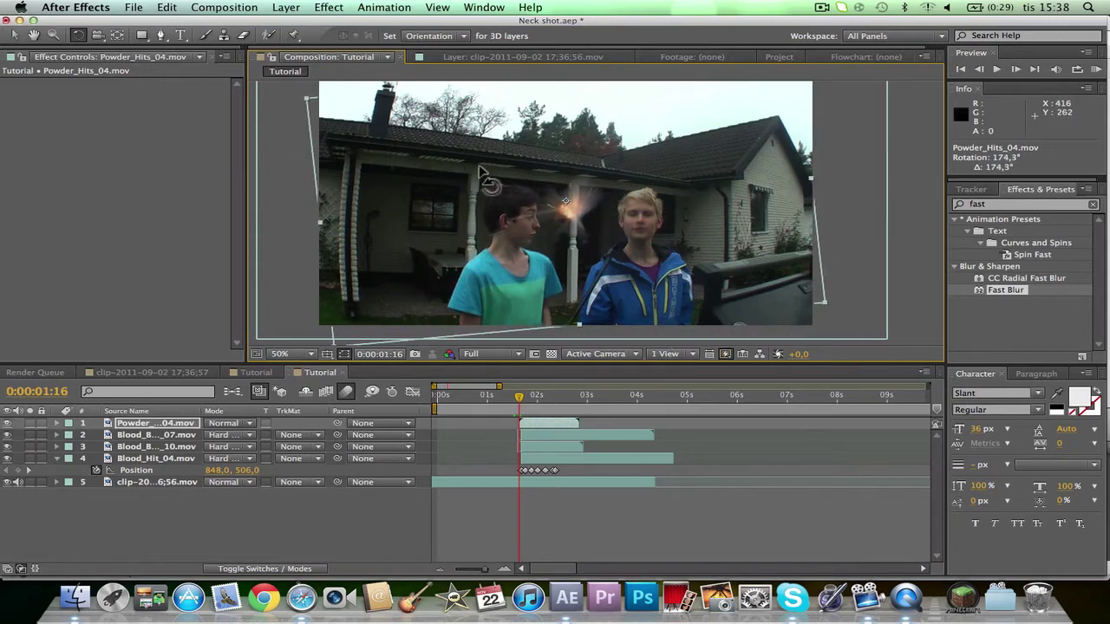
{"action": "key", "text": "v"}
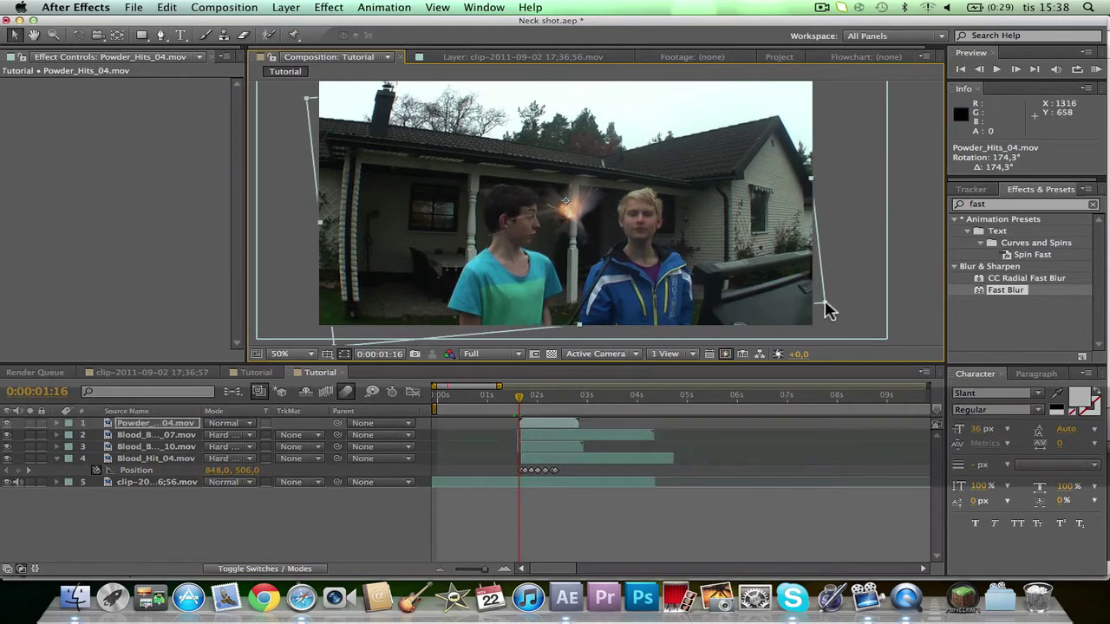
{"action": "left_click_drag", "start_coordinate": [825, 304], "coordinate": [797, 294]}
{"action": "key", "text": "shift"}
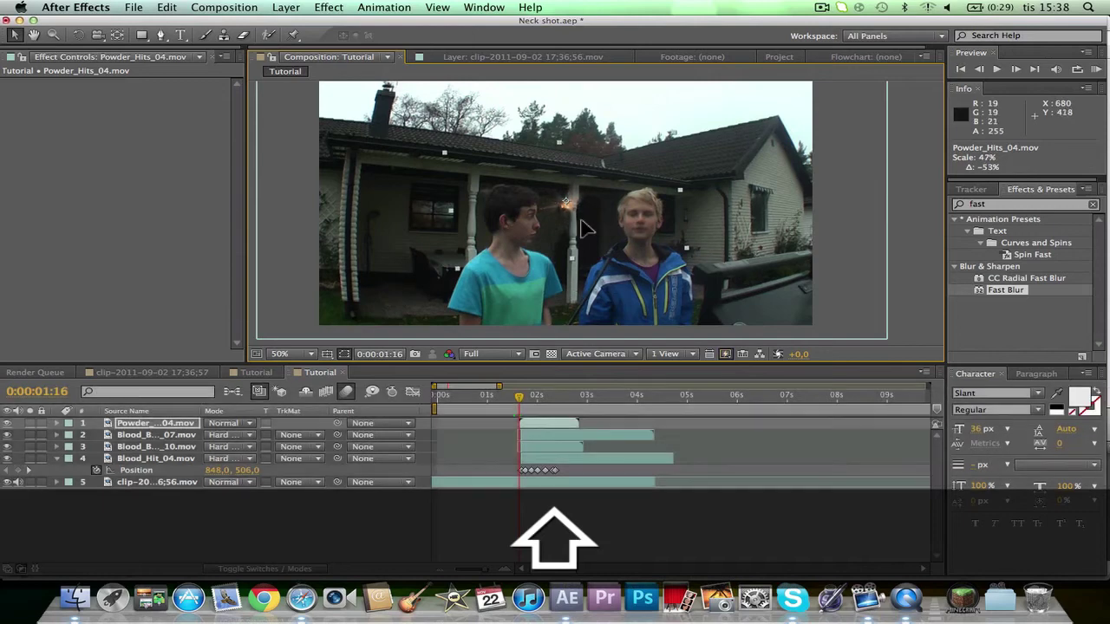
{"action": "left_click_drag", "start_coordinate": [582, 226], "coordinate": [635, 281]}
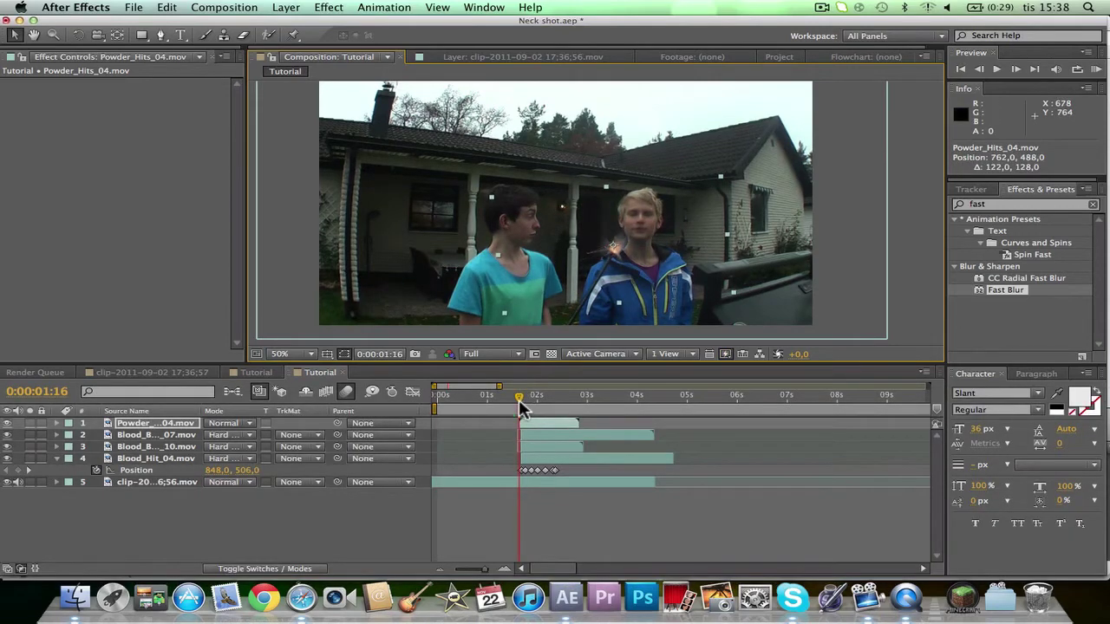
Fade out the powder smoke with Opacity keyframes of 100% at 0:00:01:22 and 0% at 0:00:02:07
{"action": "mouse_move", "coordinate": [518, 399]}
{"action": "left_mouse_down"}
{"action": "mouse_move", "coordinate": [559, 401]}
{"action": "mouse_move", "coordinate": [518, 404]}
{"action": "mouse_move", "coordinate": [530, 403]}
{"action": "left_mouse_up"}
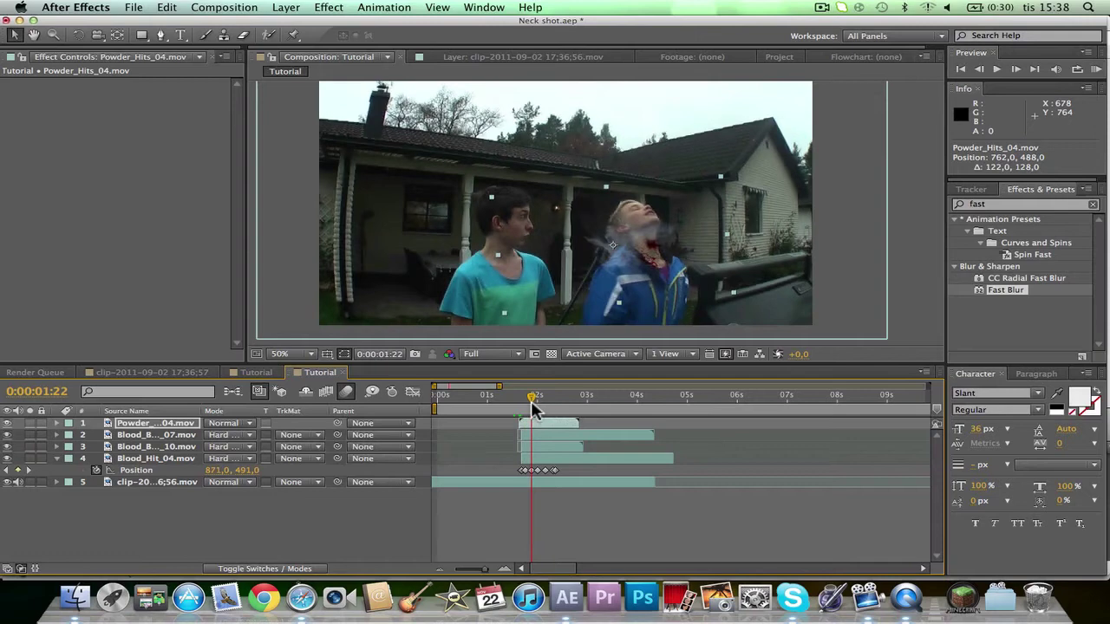
{"action": "key", "text": "y"}
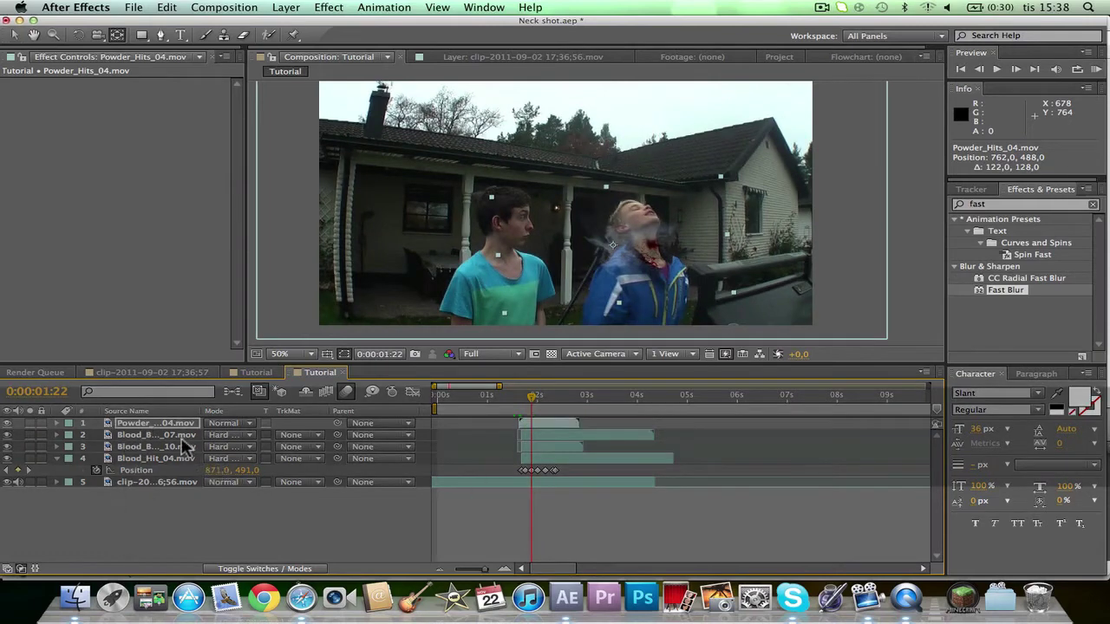
{"action": "key", "text": "t"}
{"action": "left_click", "coordinate": [98, 434]}
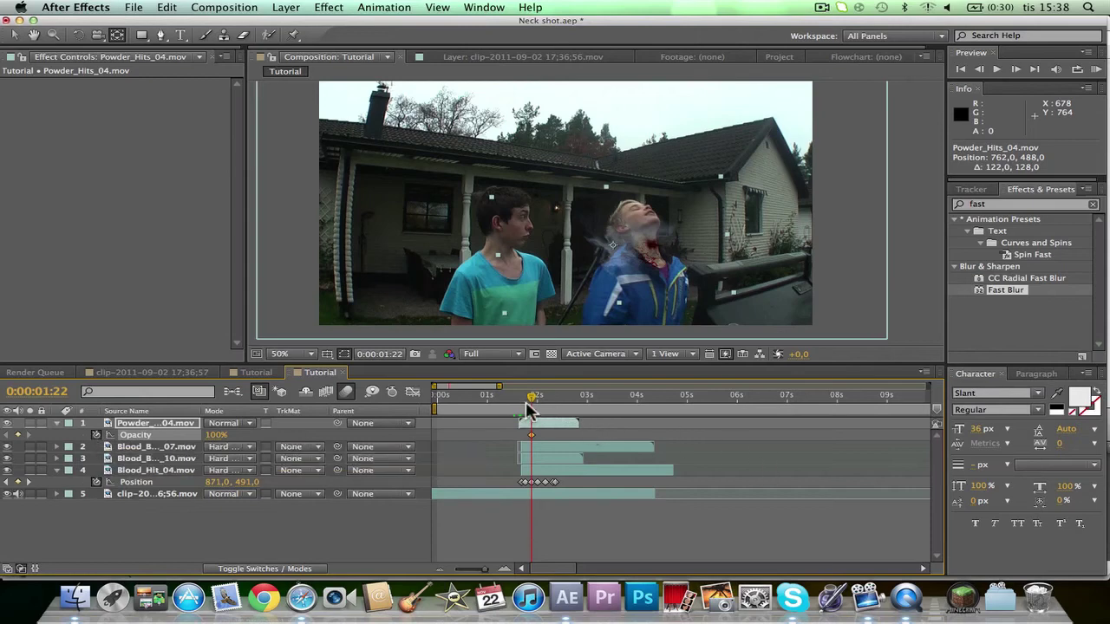
{"action": "left_click_drag", "start_coordinate": [533, 403], "coordinate": [551, 400]}
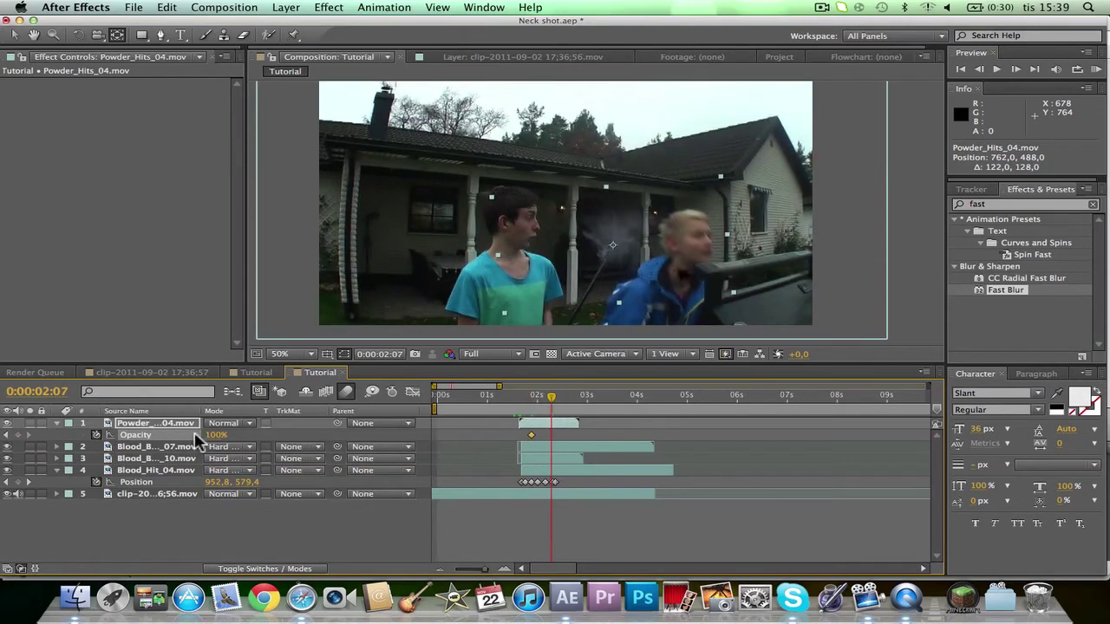
{"action": "type", "text": "0"}
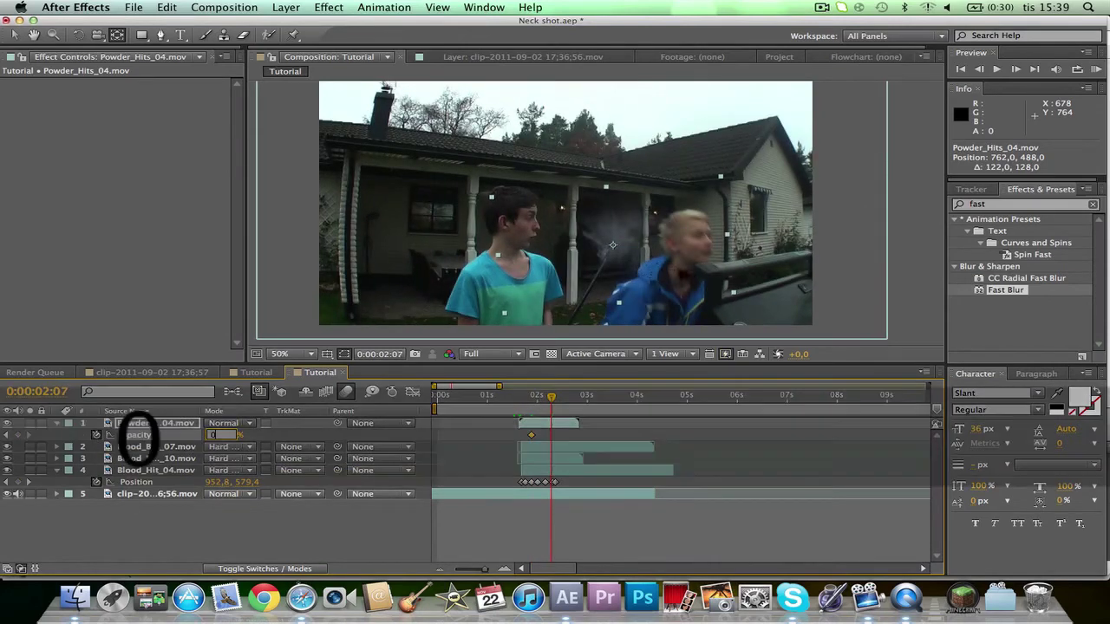
{"action": "key", "text": "Return"}
{"action": "mouse_move", "coordinate": [524, 398]}
{"action": "left_mouse_down"}
{"action": "mouse_move", "coordinate": [560, 395]}
{"action": "mouse_move", "coordinate": [511, 393]}
{"action": "mouse_move", "coordinate": [529, 381]}
{"action": "mouse_move", "coordinate": [518, 403]}
{"action": "left_mouse_up"}
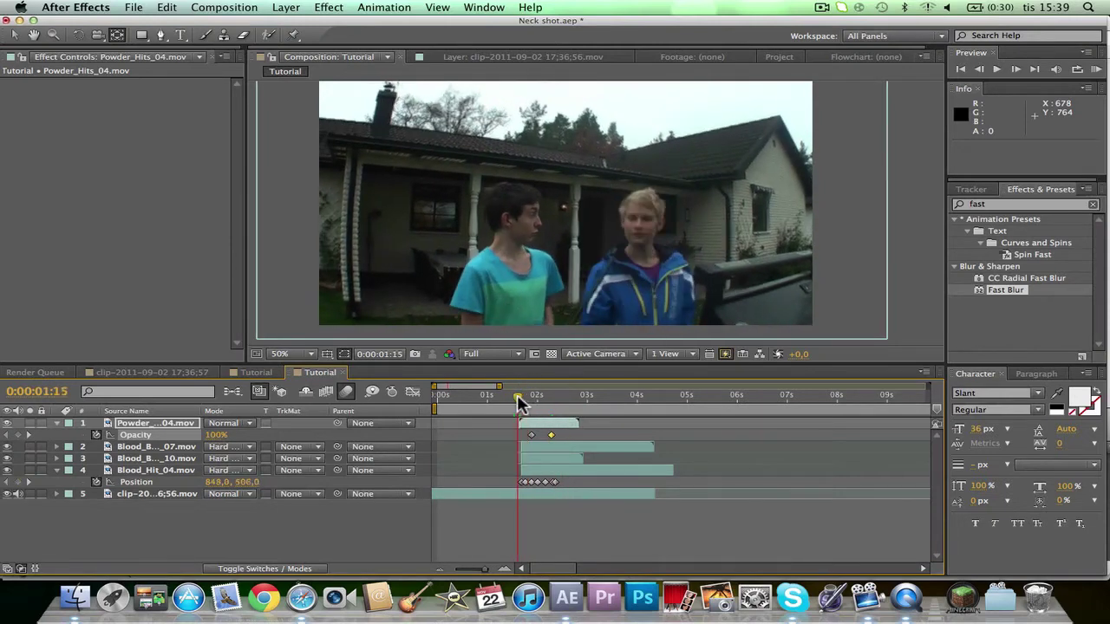
Collapse the open layer properties and add 8mm_03.mov from the project as the top layer
{"action": "left_click", "coordinate": [57, 424]}
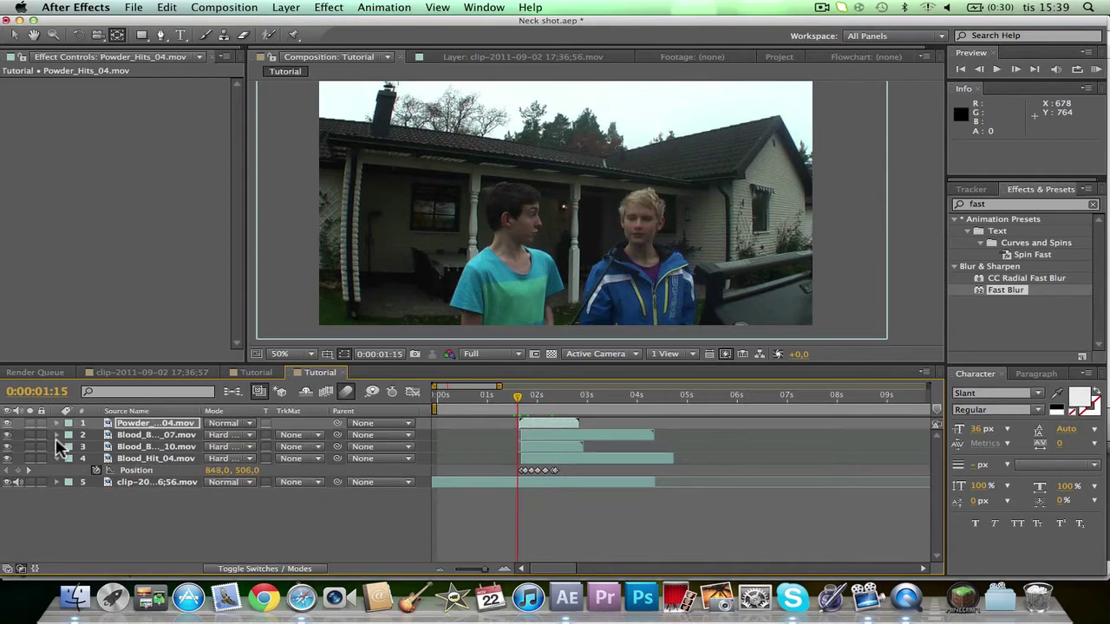
{"action": "left_click", "coordinate": [56, 458]}
{"action": "left_click", "coordinate": [778, 57]}
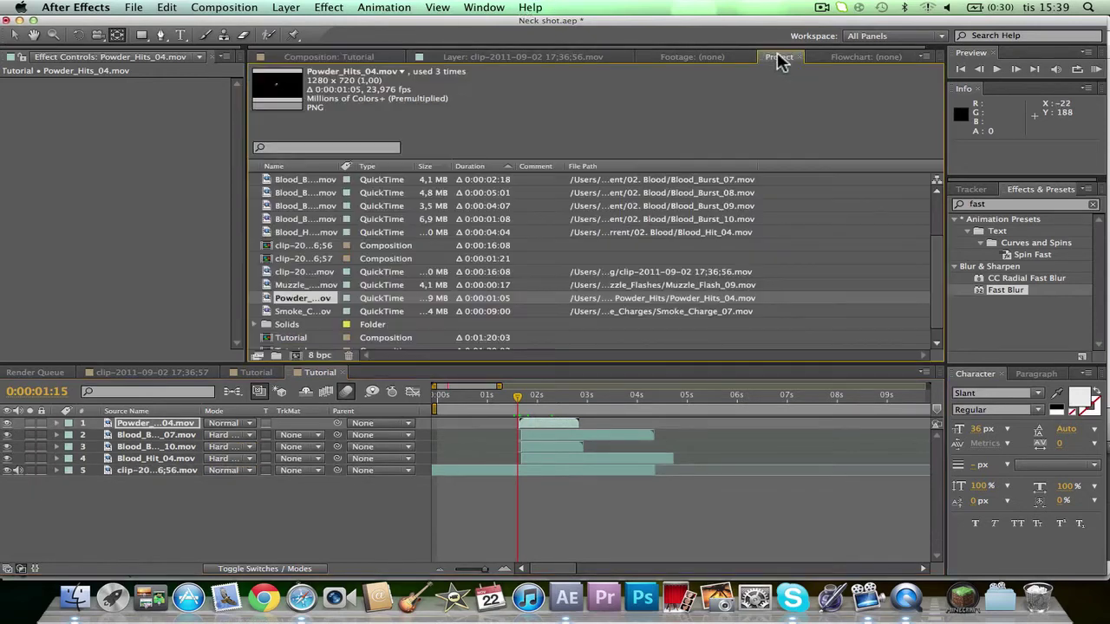
{"action": "scroll", "coordinate": [335, 208], "scroll_direction": "up", "scroll_amount": 3}
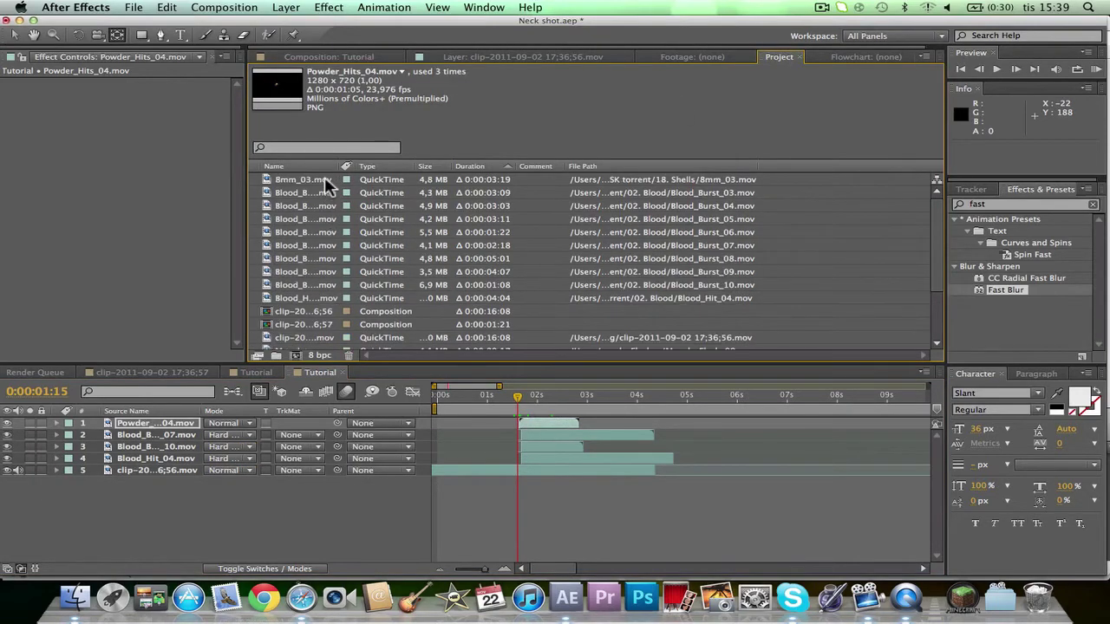
{"action": "left_click_drag", "start_coordinate": [328, 181], "coordinate": [200, 424]}
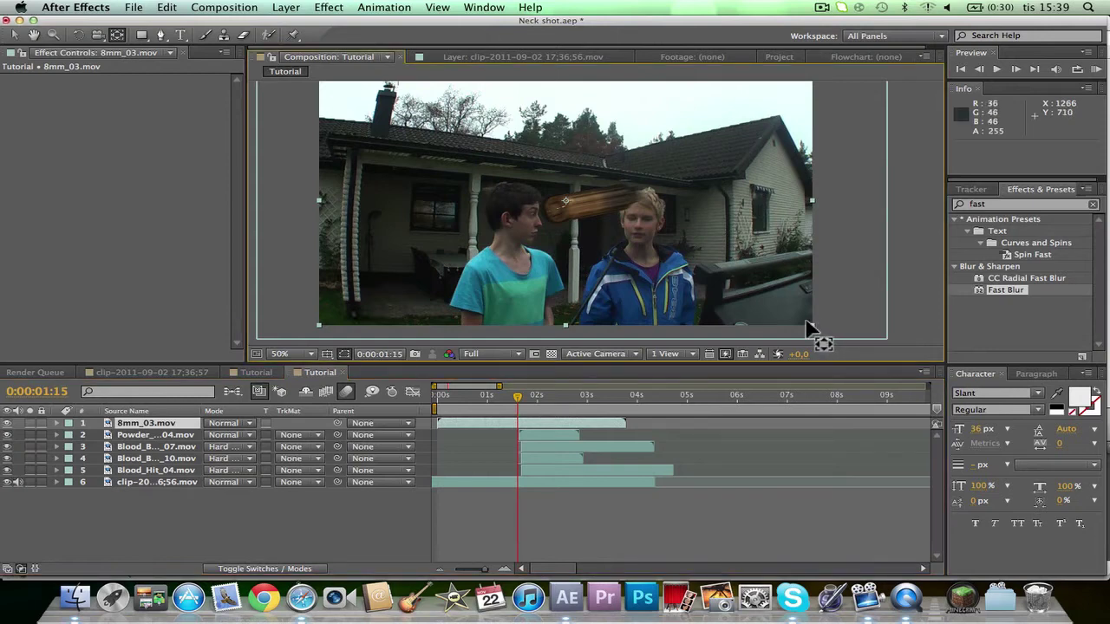
Scale down the 8mm_03.mov shell, place it near the frame's lower edge at 536, 726, and shift the layer to start at 0:00:01:18
{"action": "key", "text": "r"}
{"action": "key", "text": "v"}
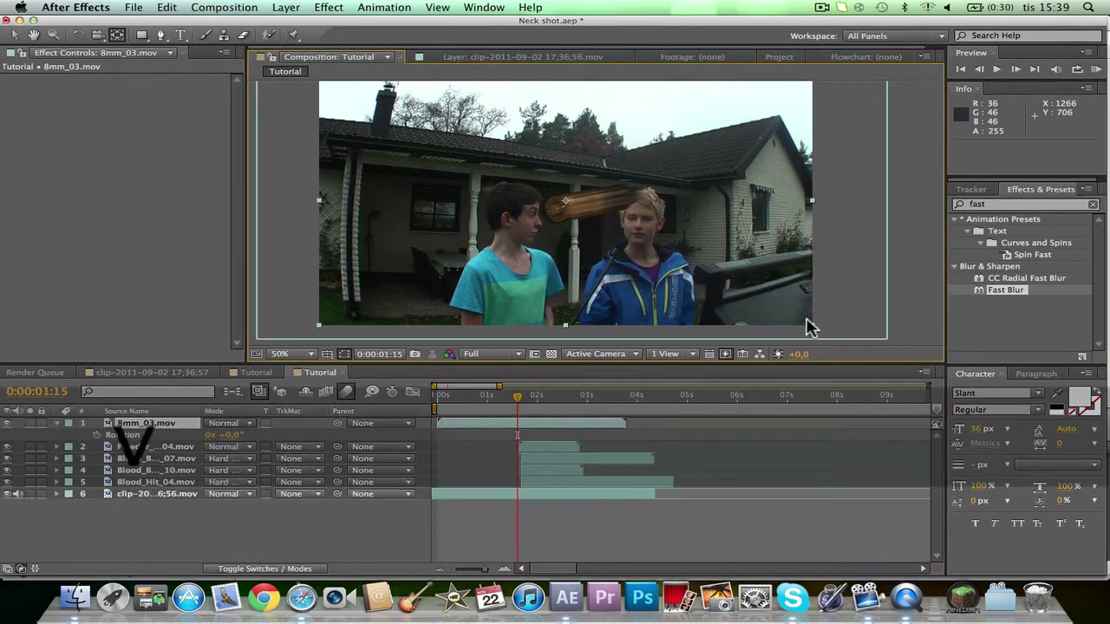
{"action": "left_click_drag", "start_coordinate": [804, 326], "coordinate": [564, 340]}
{"action": "left_click_drag", "start_coordinate": [502, 399], "coordinate": [583, 428]}
{"action": "left_click_drag", "start_coordinate": [504, 398], "coordinate": [521, 405]}
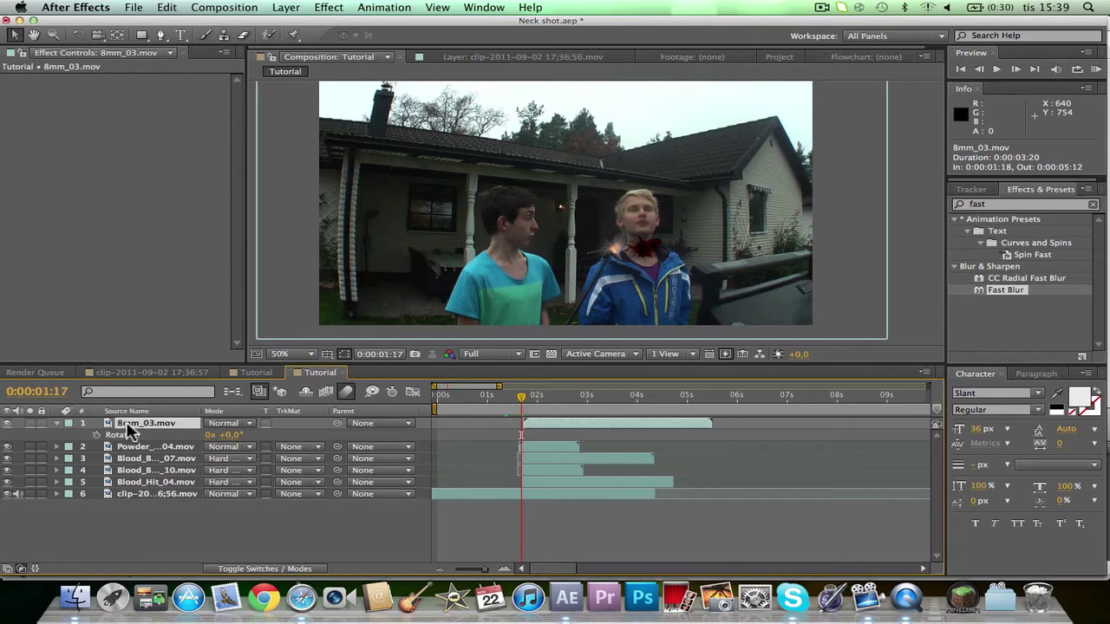
Set a Position keyframe for 8mm_03.mov at 0:00:01:18 and place the shell just below the visible frame at 512, 772
{"action": "key", "text": "p"}
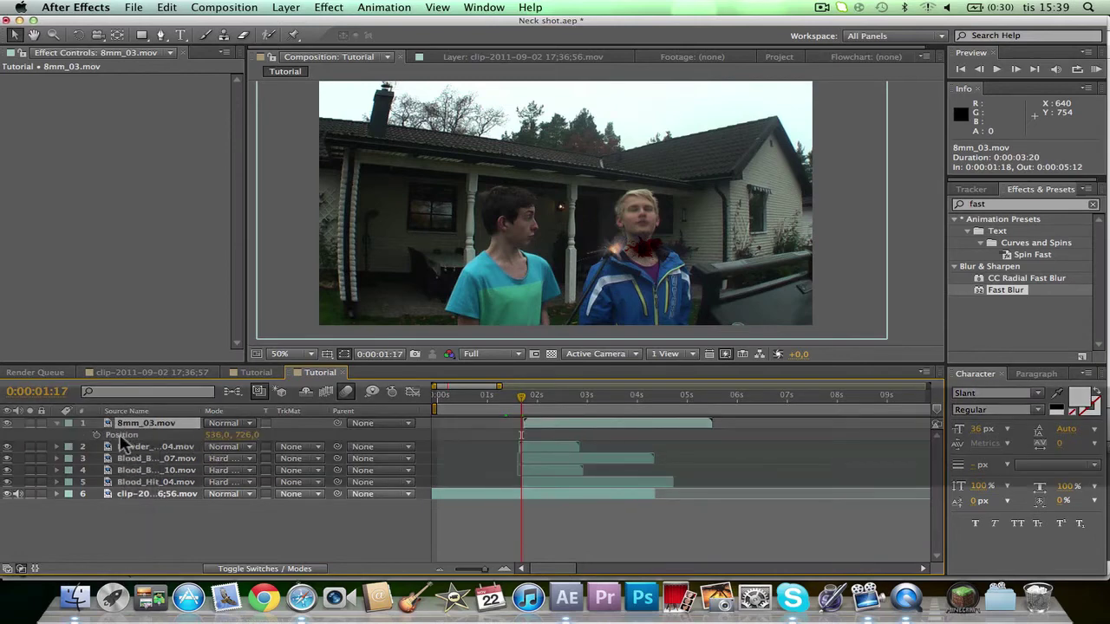
{"action": "left_click", "coordinate": [97, 435]}
{"action": "key", "text": "period"}
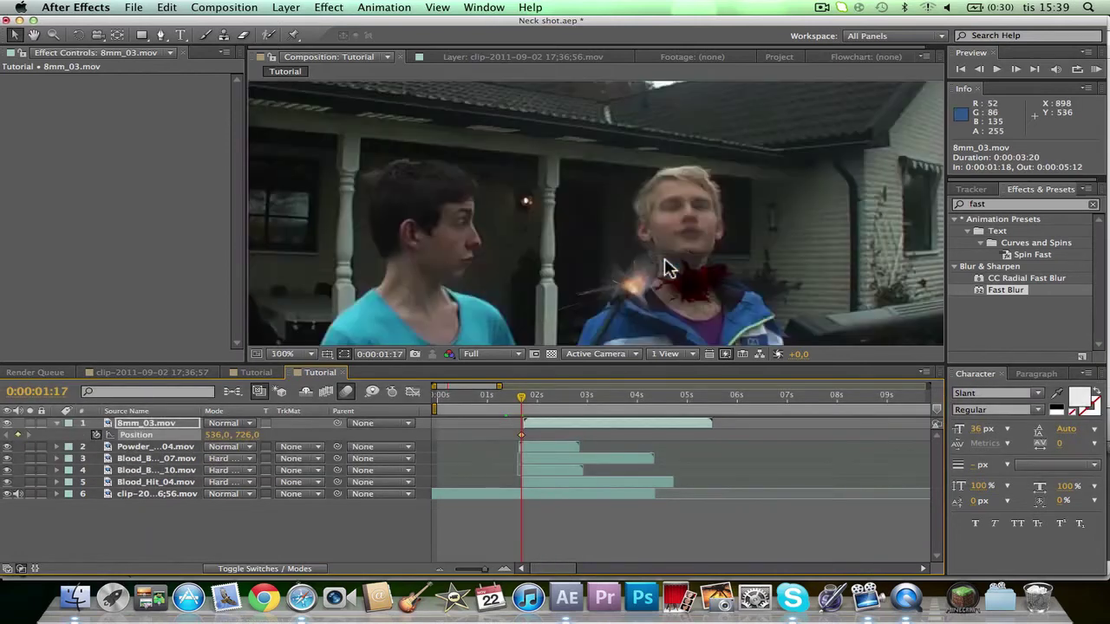
{"action": "left_click_drag", "start_coordinate": [663, 260], "coordinate": [735, 154]}
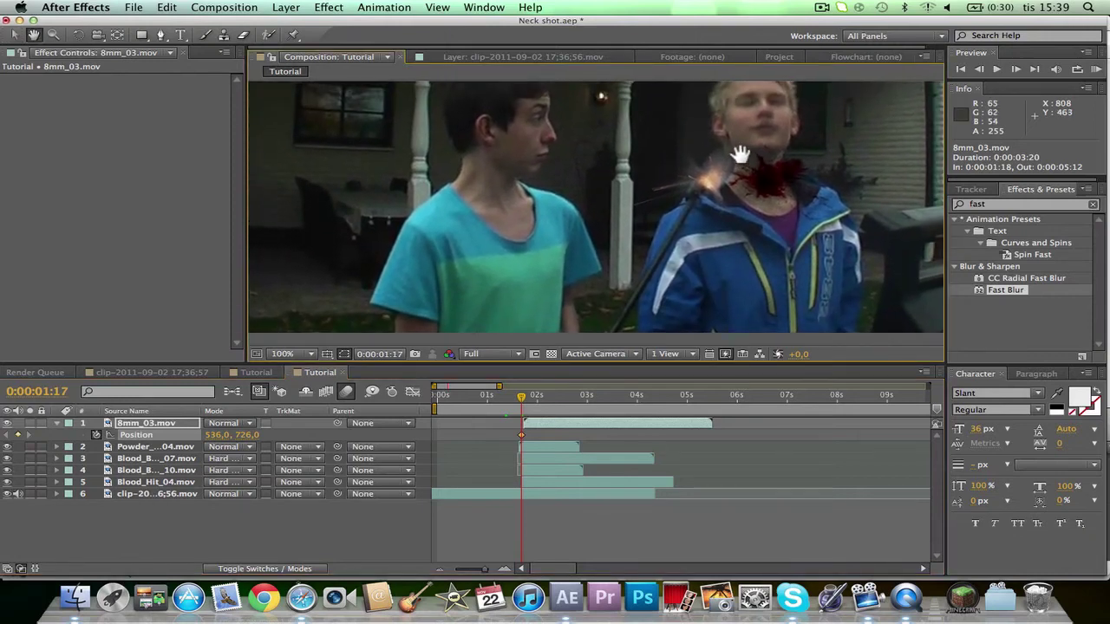
{"action": "left_click", "coordinate": [525, 397]}
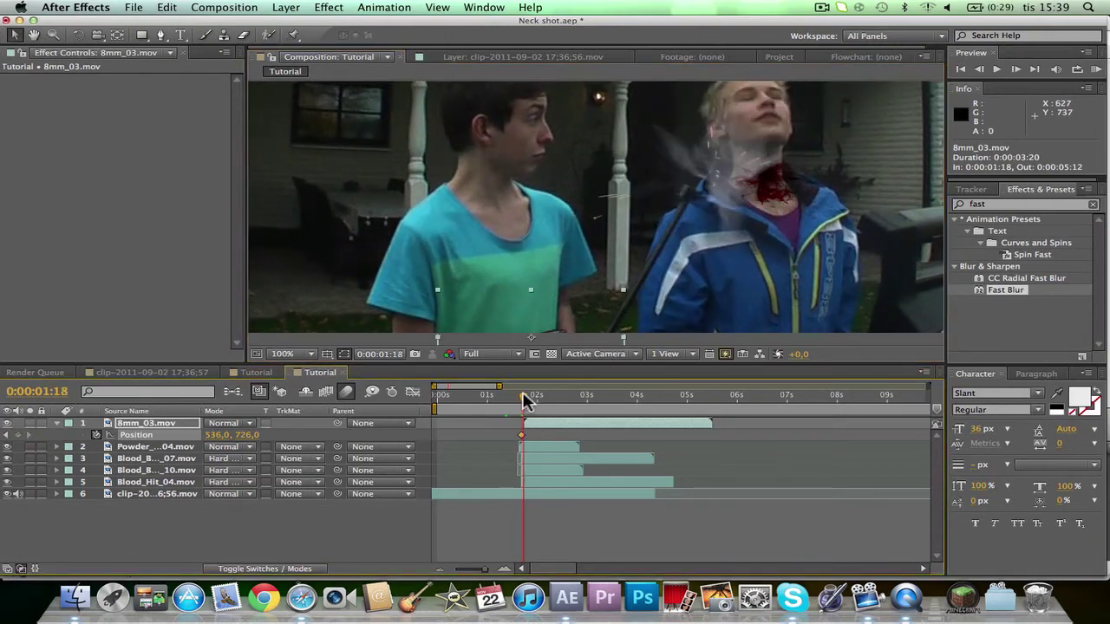
{"action": "mouse_move", "coordinate": [526, 396]}
{"action": "left_mouse_down"}
{"action": "mouse_move", "coordinate": [536, 400]}
{"action": "mouse_move", "coordinate": [523, 405]}
{"action": "left_mouse_up"}
{"action": "left_click", "coordinate": [521, 435]}
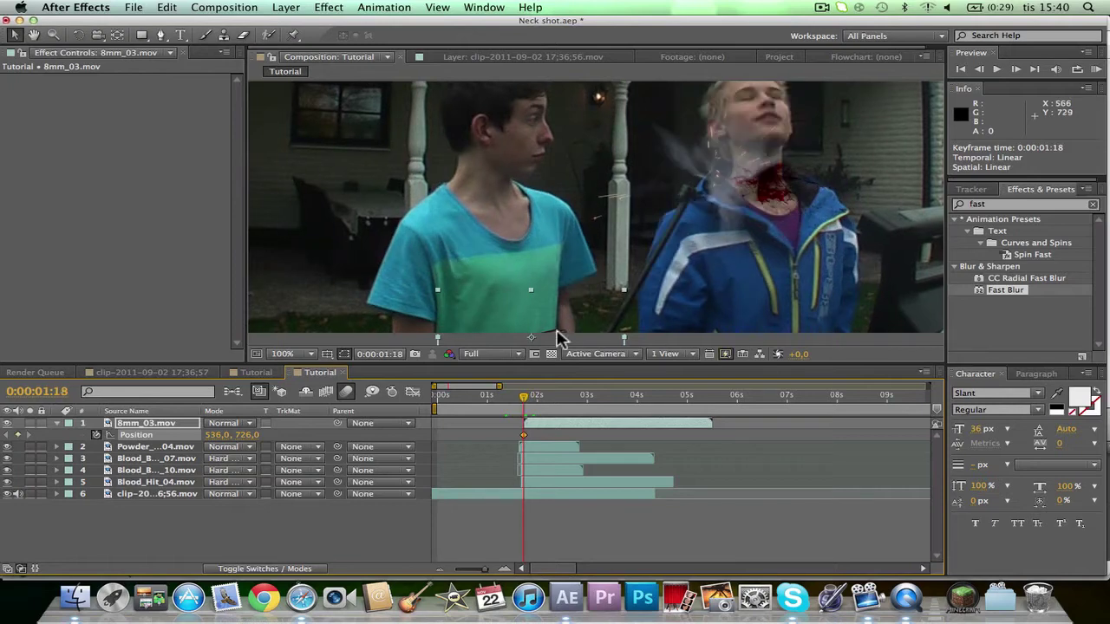
{"action": "left_click_drag", "start_coordinate": [561, 319], "coordinate": [545, 360]}
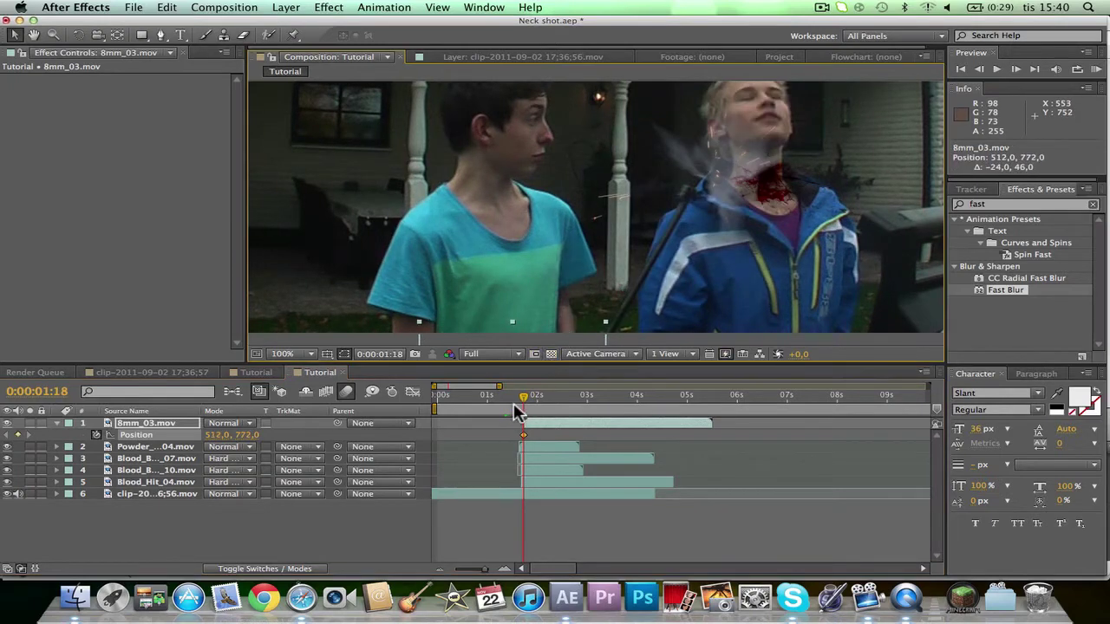
{"action": "mouse_move", "coordinate": [516, 408]}
{"action": "left_mouse_down"}
{"action": "mouse_move", "coordinate": [533, 398]}
{"action": "mouse_move", "coordinate": [523, 404]}
{"action": "left_mouse_up"}
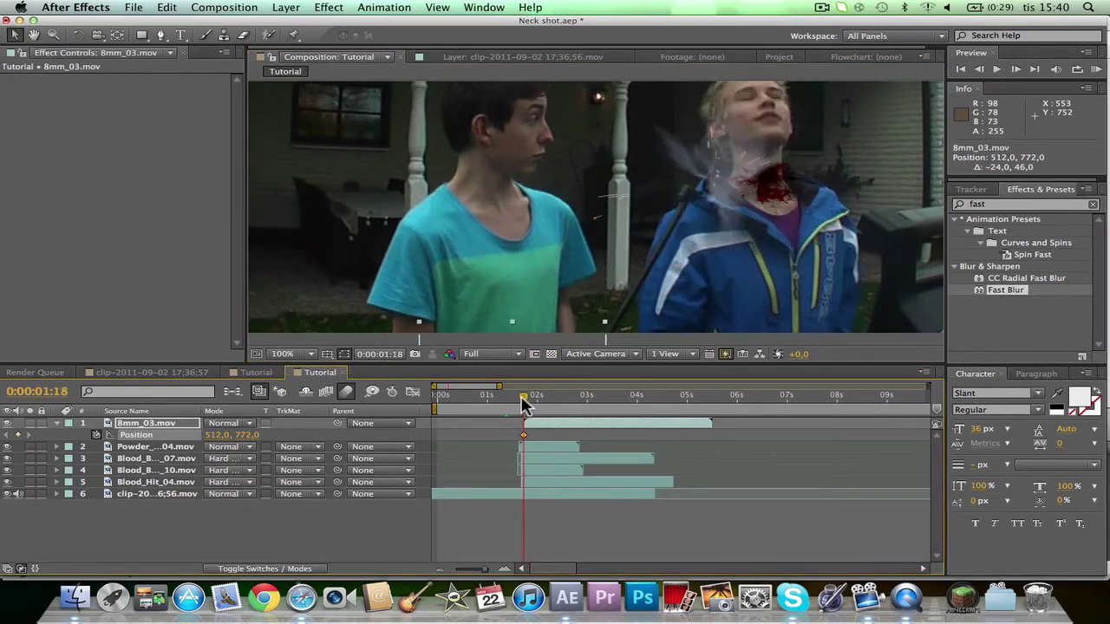
Add a Position keyframe for 8mm_03.mov at 0:00:01:23, raising the shell to 439, 554 at the shoulder of the person in turquoise
{"action": "key", "text": "shift"}
{"action": "key", "text": "super+Right"}
{"action": "key", "text": "super+Right"}
{"action": "key", "text": "super+Right"}
{"action": "key", "text": "super+Right"}
{"action": "key", "text": "super+Right"}
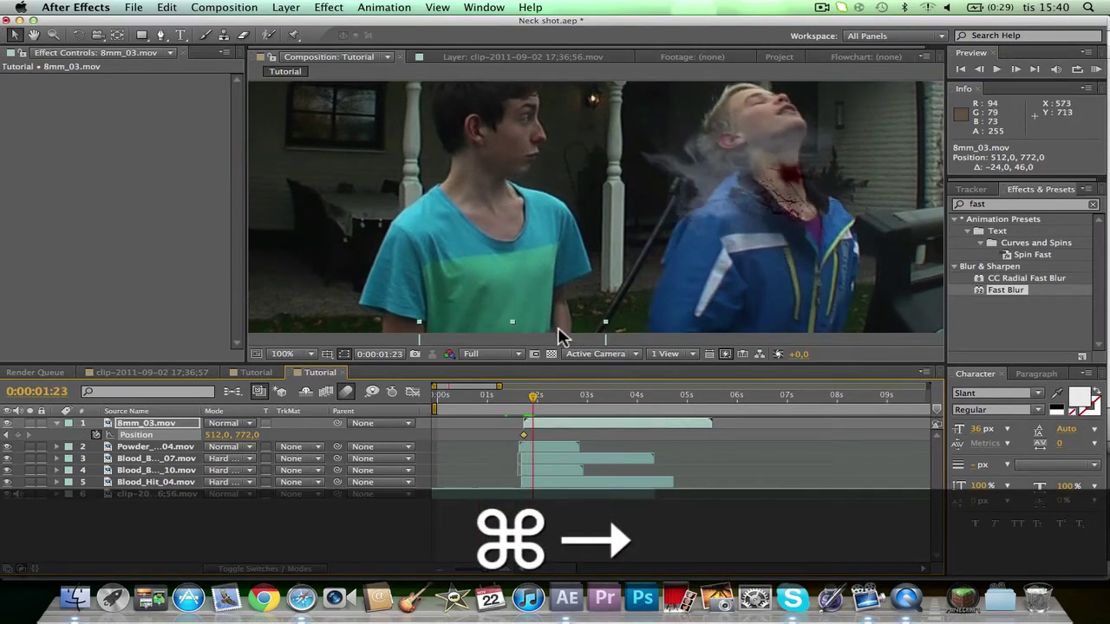
{"action": "left_click_drag", "start_coordinate": [558, 331], "coordinate": [501, 179]}
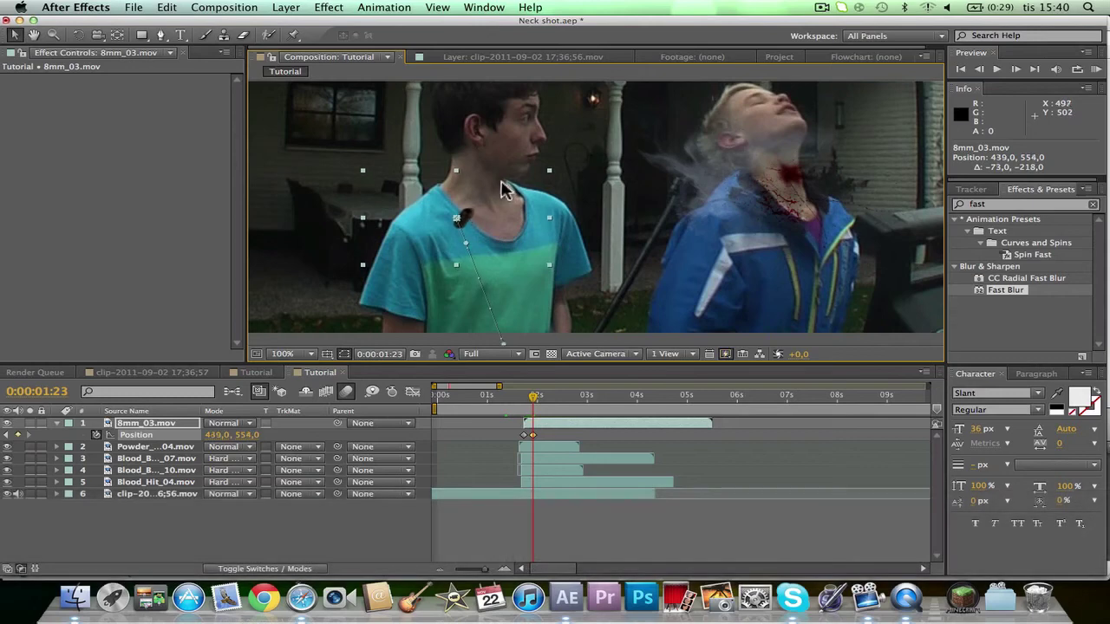
Add a shell Position keyframe of 285, 532 at 0:00:02:05 and move the second keyframe to 0:00:01:22
{"action": "key", "text": "super+Right"}
{"action": "key", "text": "super+Right"}
{"action": "key", "text": "super+Right"}
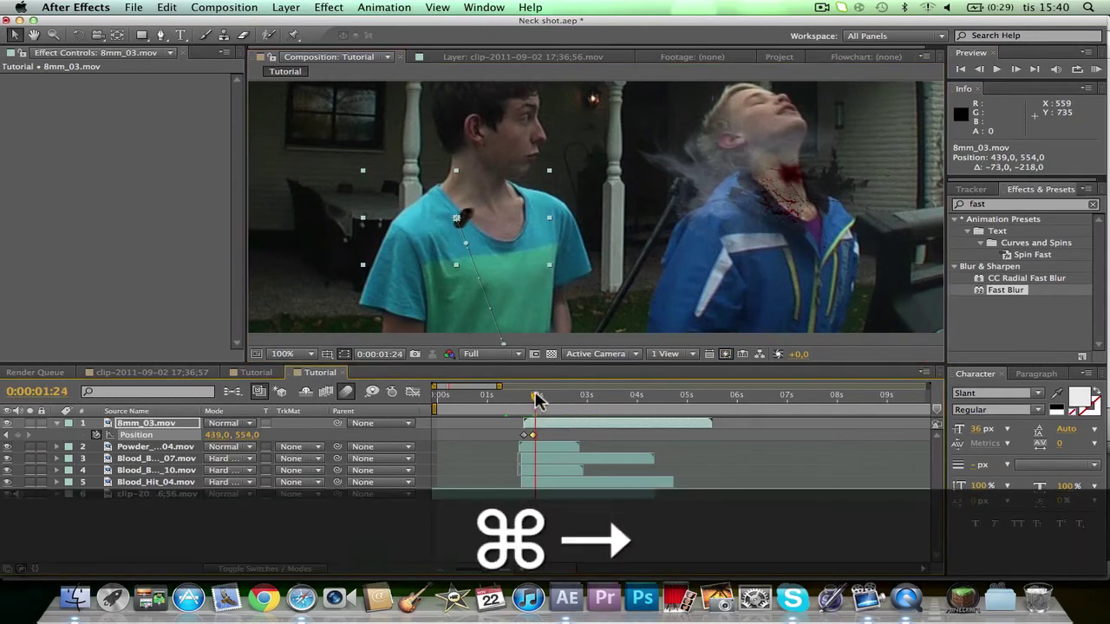
{"action": "key", "text": "super+Right"}
{"action": "key", "text": "super+Right"}
{"action": "key", "text": "super+Right"}
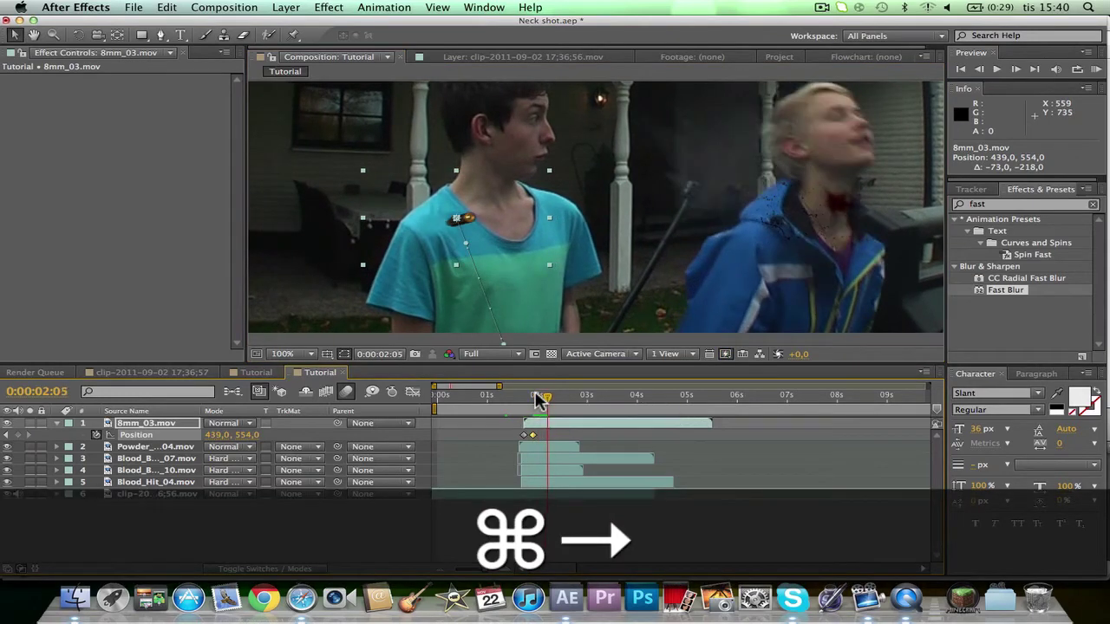
{"action": "left_click_drag", "start_coordinate": [501, 243], "coordinate": [386, 224]}
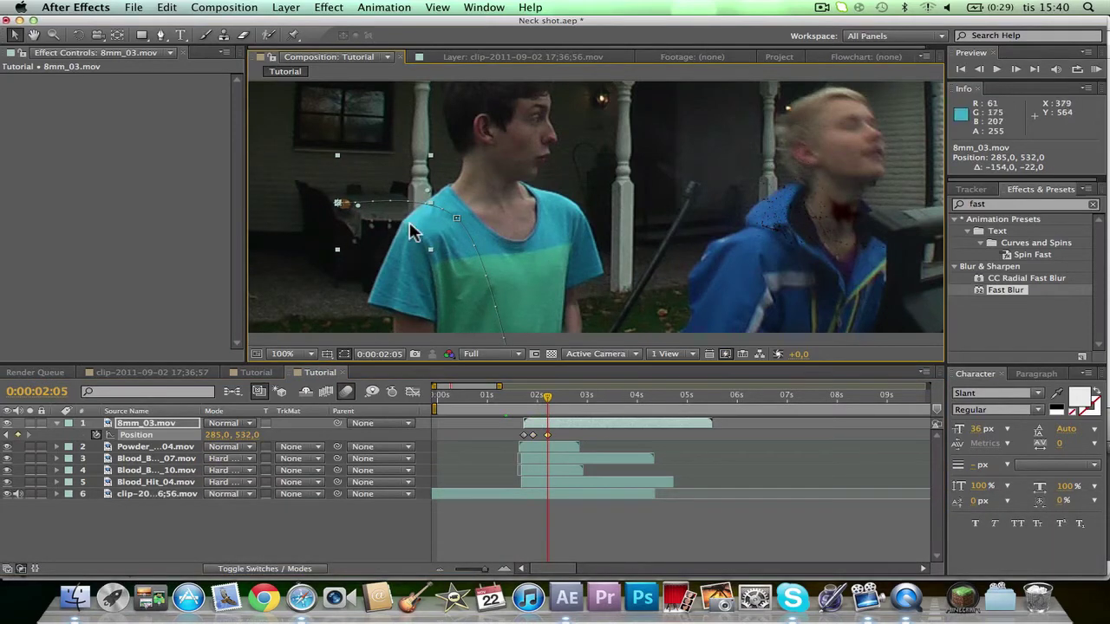
{"action": "left_click", "coordinate": [533, 434]}
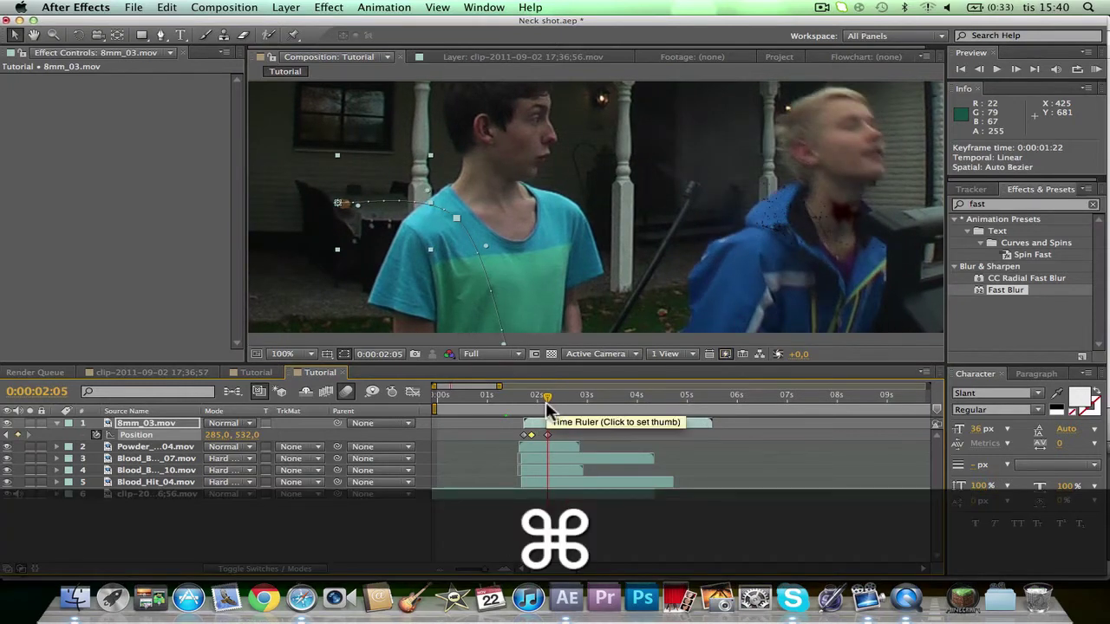
Add a Position keyframe at 0:00:02:09 that drops the shell below the frame to 71, 784
{"action": "key", "text": "super+Right"}
{"action": "key", "text": "super+Right"}
{"action": "key", "text": "super+Right"}
{"action": "key", "text": "super+Right"}
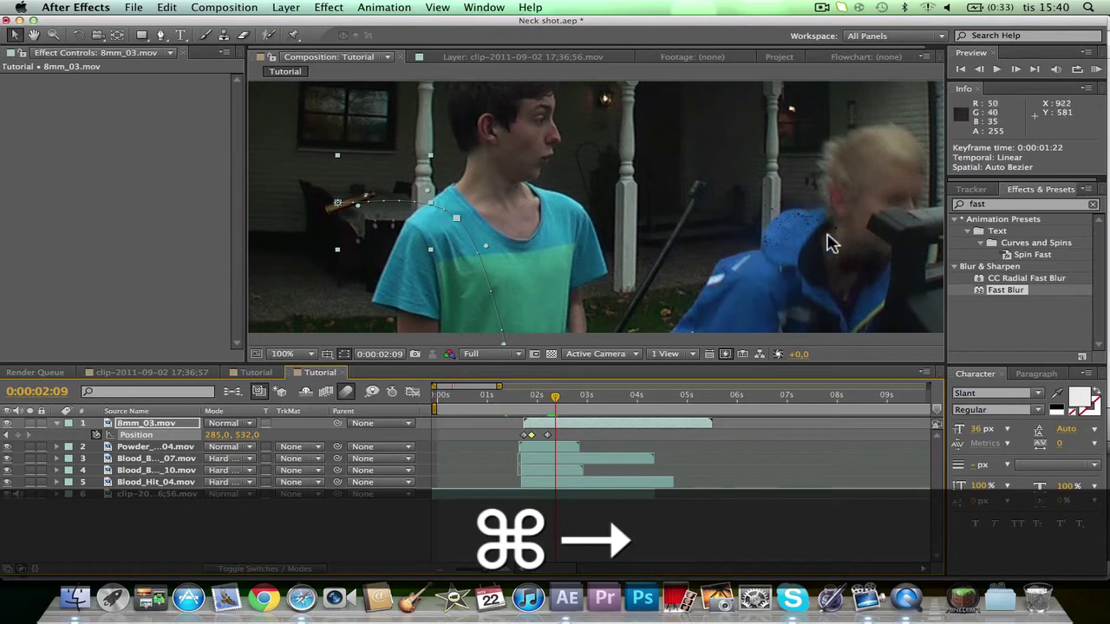
{"action": "scroll", "coordinate": [824, 241], "scroll_direction": "up", "scroll_amount": 1}
{"action": "scroll", "coordinate": [822, 242], "scroll_direction": "down", "scroll_amount": 3}
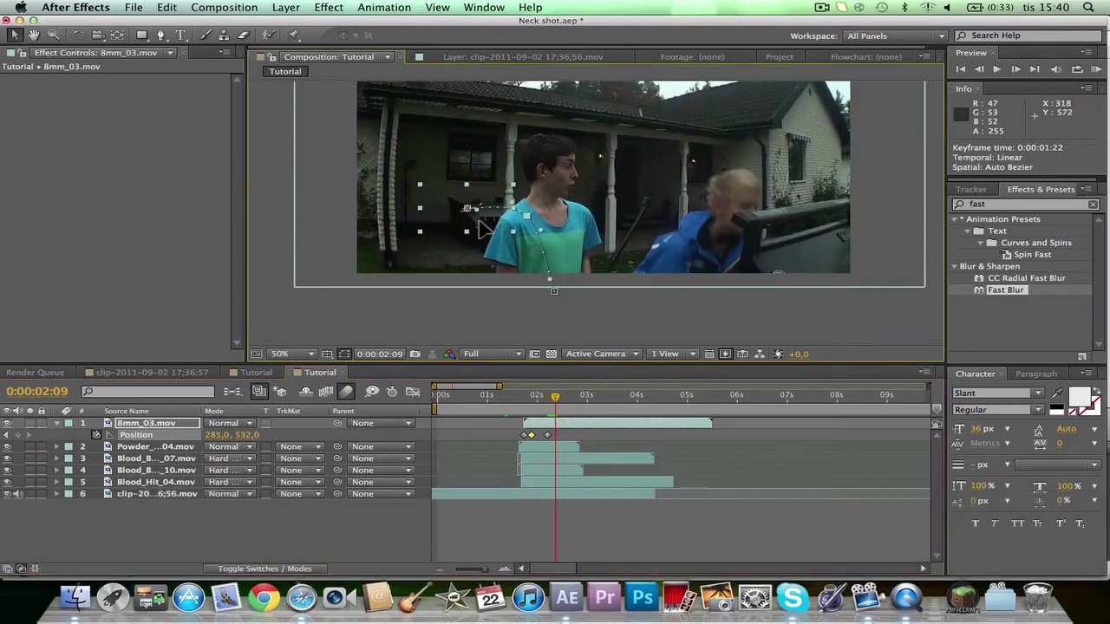
{"action": "left_click_drag", "start_coordinate": [459, 235], "coordinate": [394, 319]}
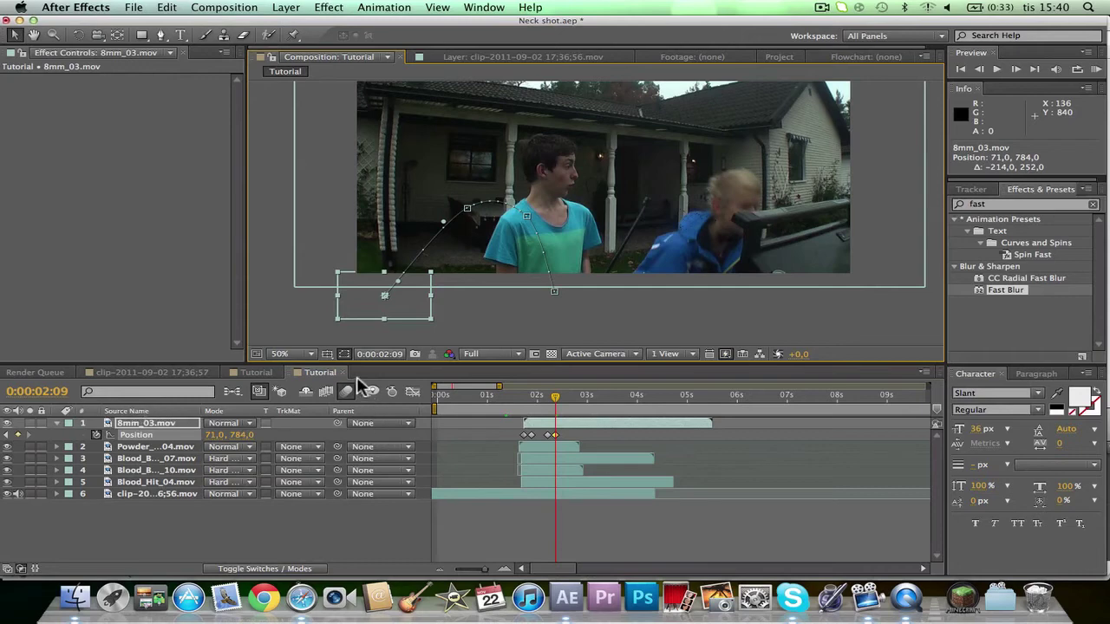
Enable motion blur on the 8mm_03.mov layer and scrub back to 0:00:02:08 to preview the shell
{"action": "left_click", "coordinate": [291, 570]}
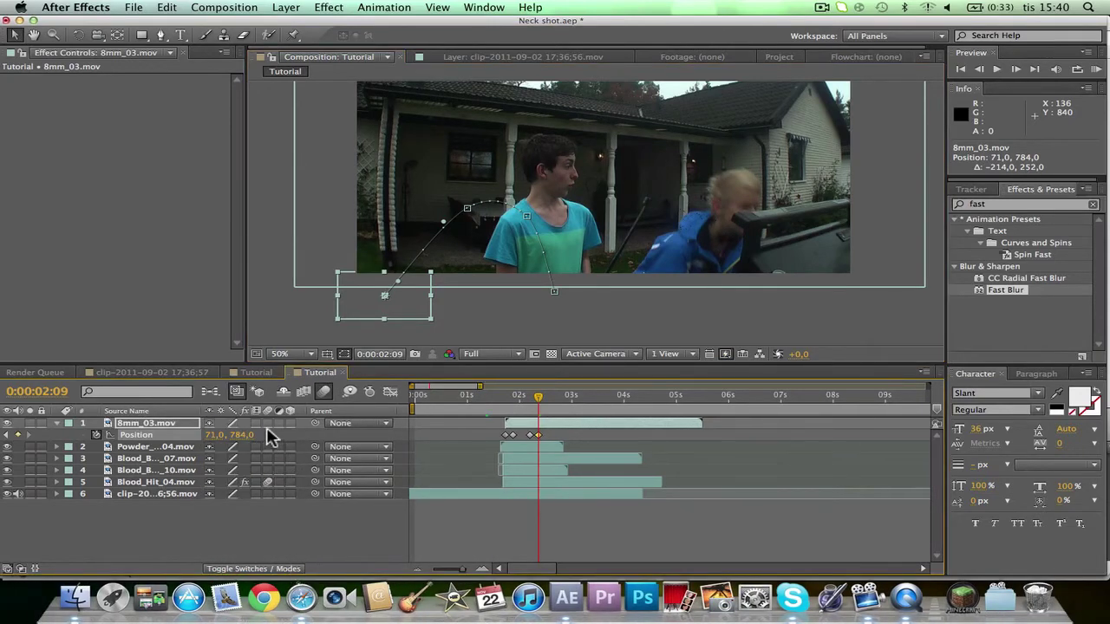
{"action": "left_click_drag", "start_coordinate": [565, 396], "coordinate": [535, 395]}
{"action": "key", "text": "F2"}
{"action": "key", "text": "h"}
{"action": "key", "text": "comma"}
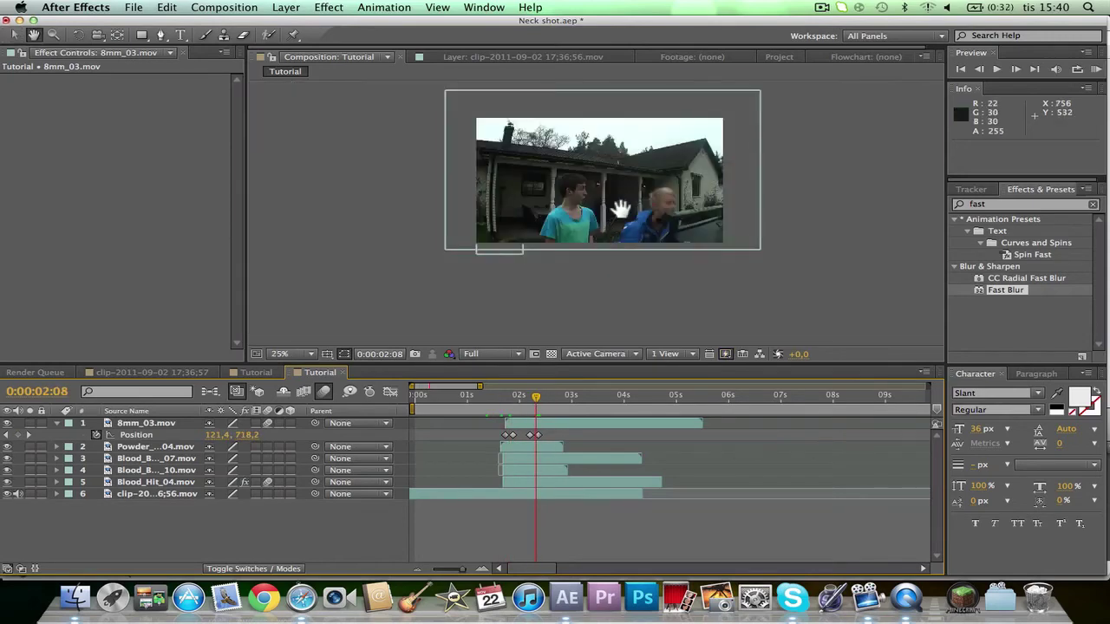
{"action": "key", "text": "v"}
{"action": "scroll", "coordinate": [623, 221], "scroll_direction": "up", "scroll_amount": 6}
{"action": "scroll", "coordinate": [624, 233], "scroll_direction": "down", "scroll_amount": 8}
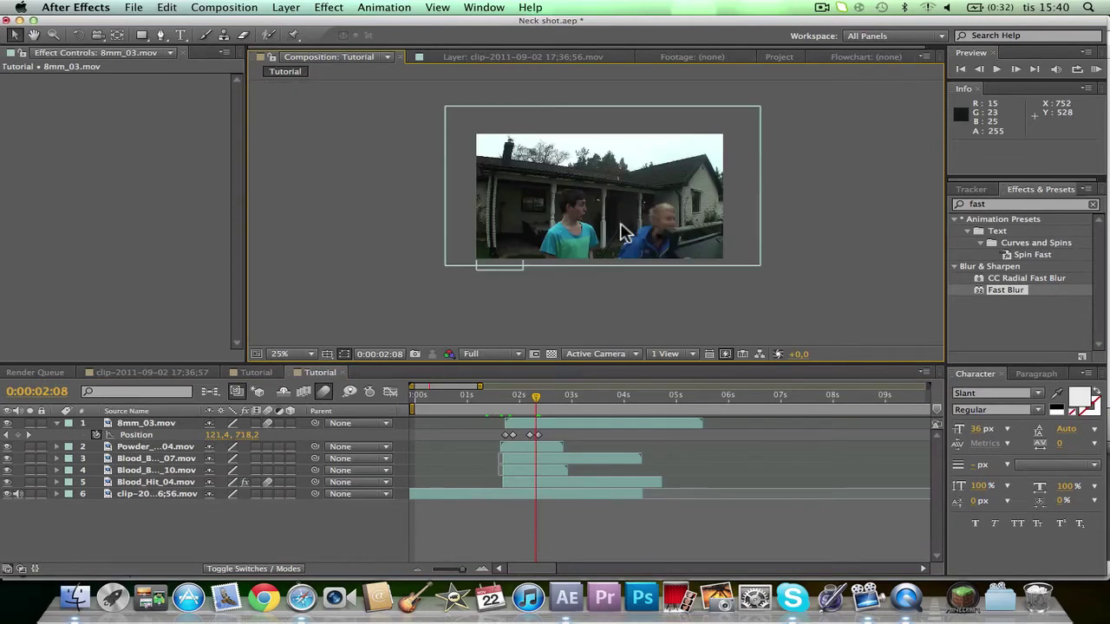
{"action": "scroll", "coordinate": [624, 233], "scroll_direction": "up", "scroll_amount": 4}
{"action": "scroll", "coordinate": [629, 230], "scroll_direction": "down", "scroll_amount": 4}
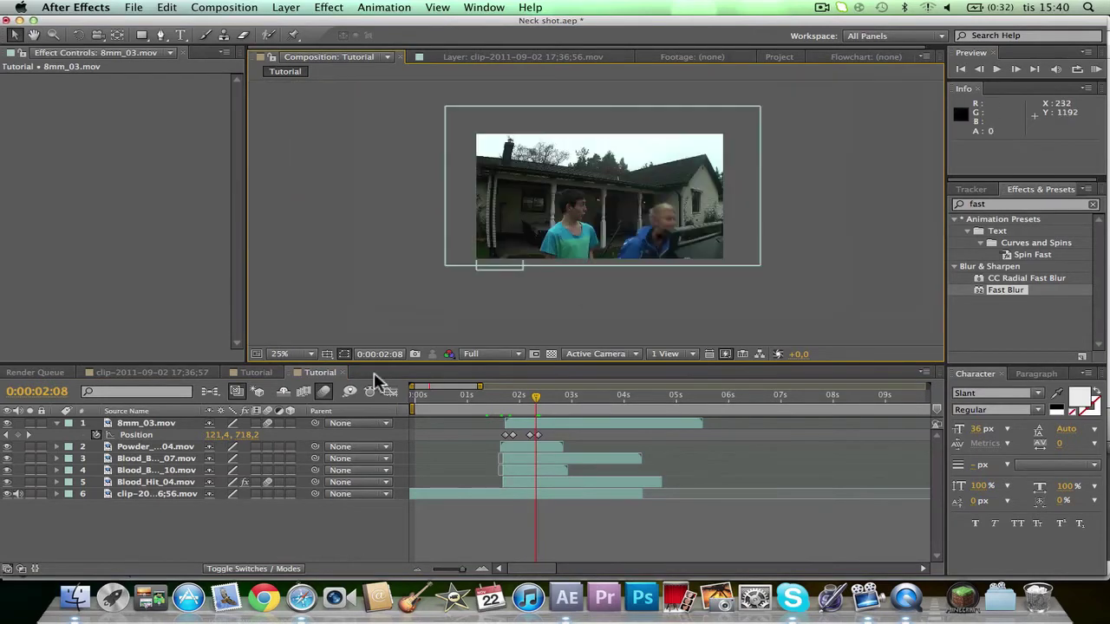
Collapse the 8mm_03.mov properties and create a black 1280 × 720 px solid named Bars as the top layer
{"action": "left_click", "coordinate": [56, 424]}
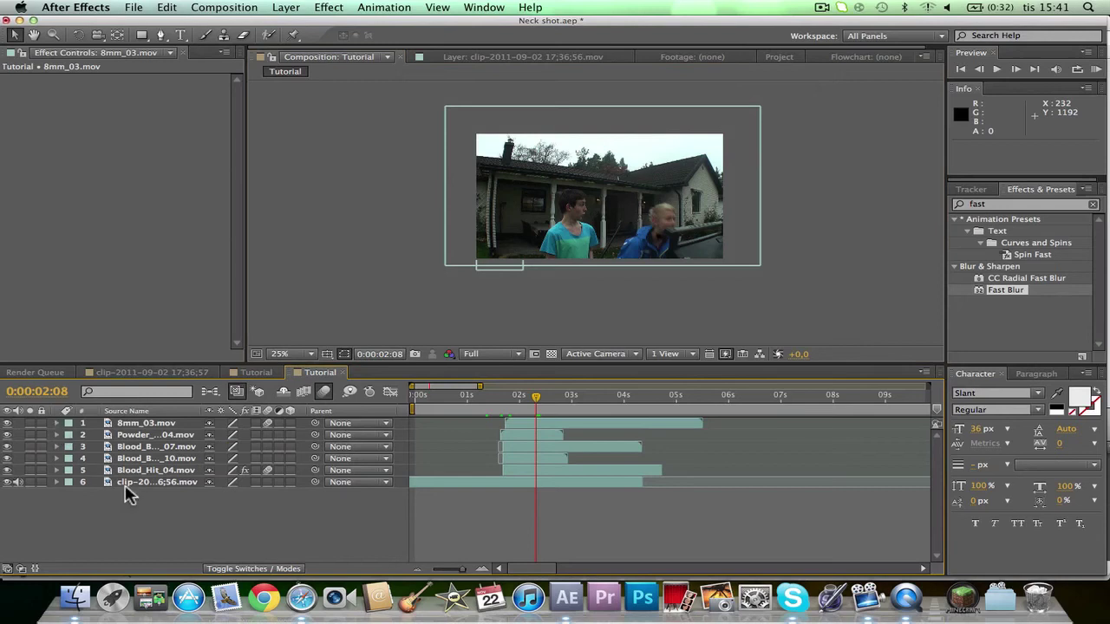
{"action": "right_click", "coordinate": [171, 516]}
{"action": "mouse_move", "coordinate": [267, 448]}
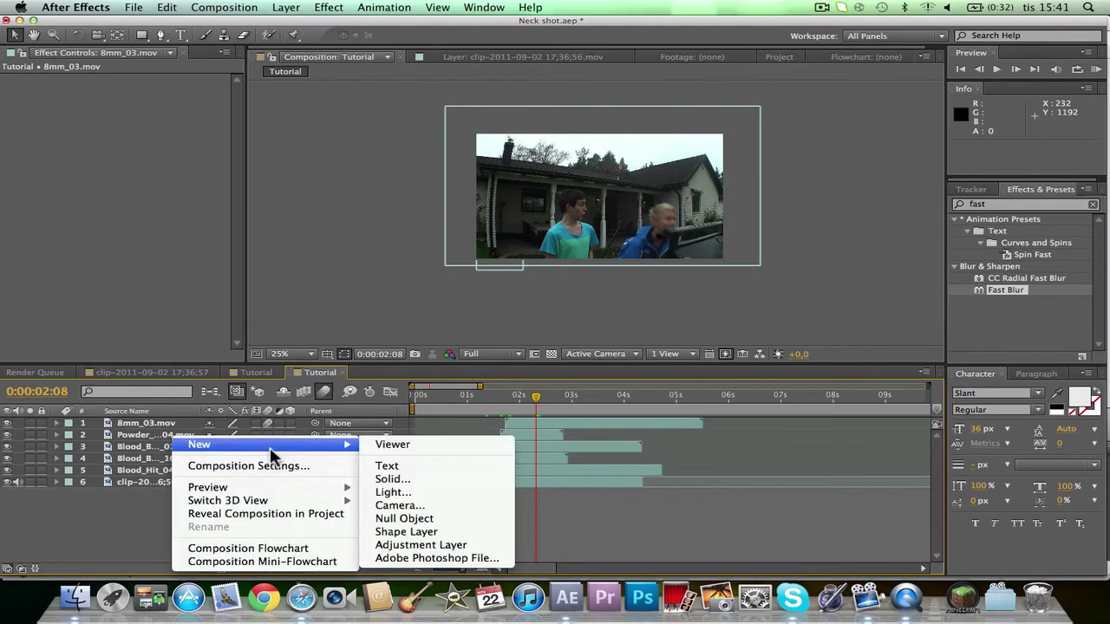
{"action": "left_click", "coordinate": [421, 479]}
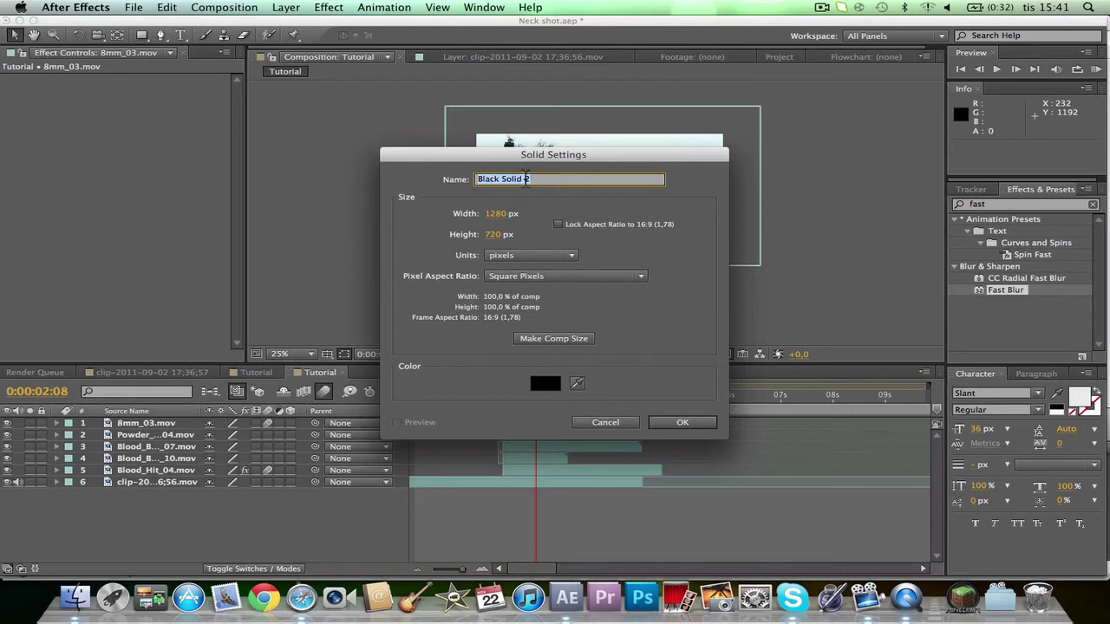
{"action": "type", "text": "Bars"}
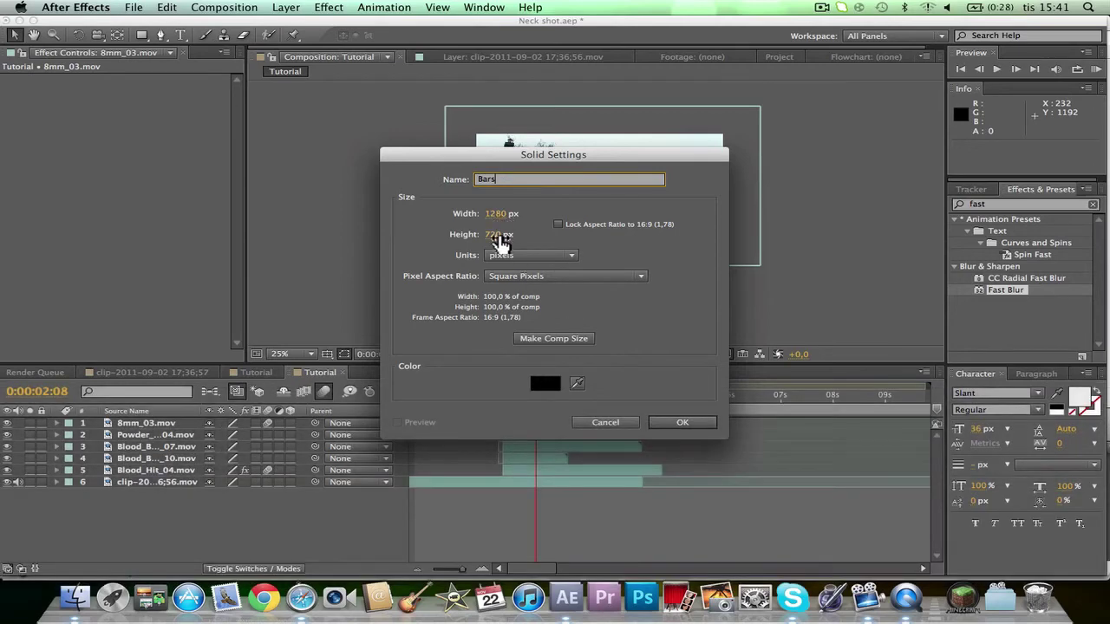
{"action": "left_click", "coordinate": [682, 422]}
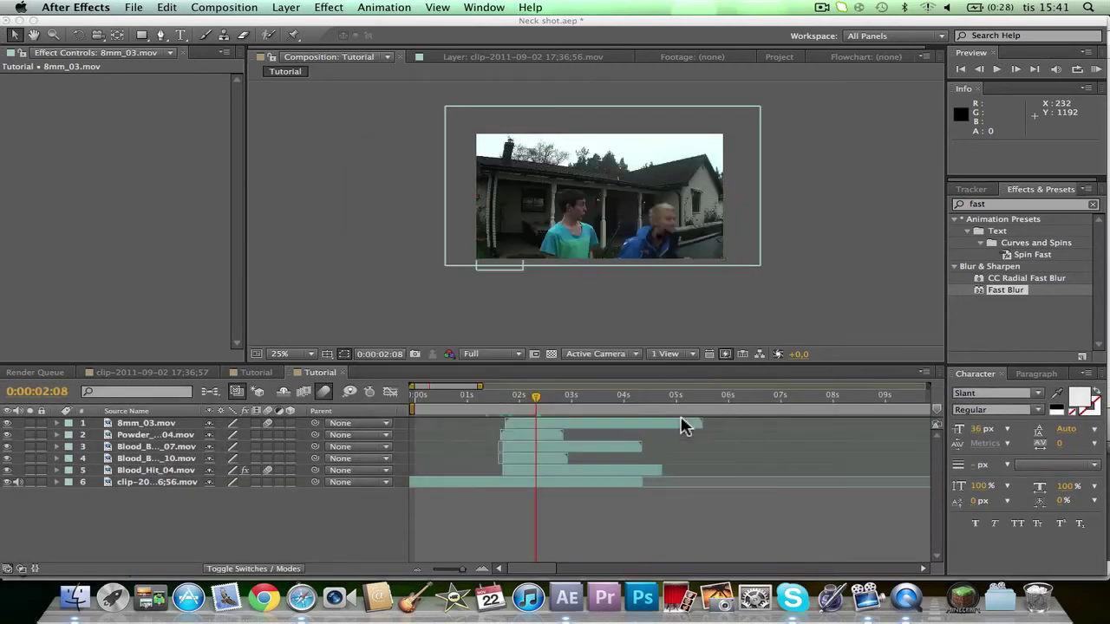
Activate the Rectangle Tool for masking the Bars solid and show the composition grid
{"action": "left_click", "coordinate": [143, 36]}
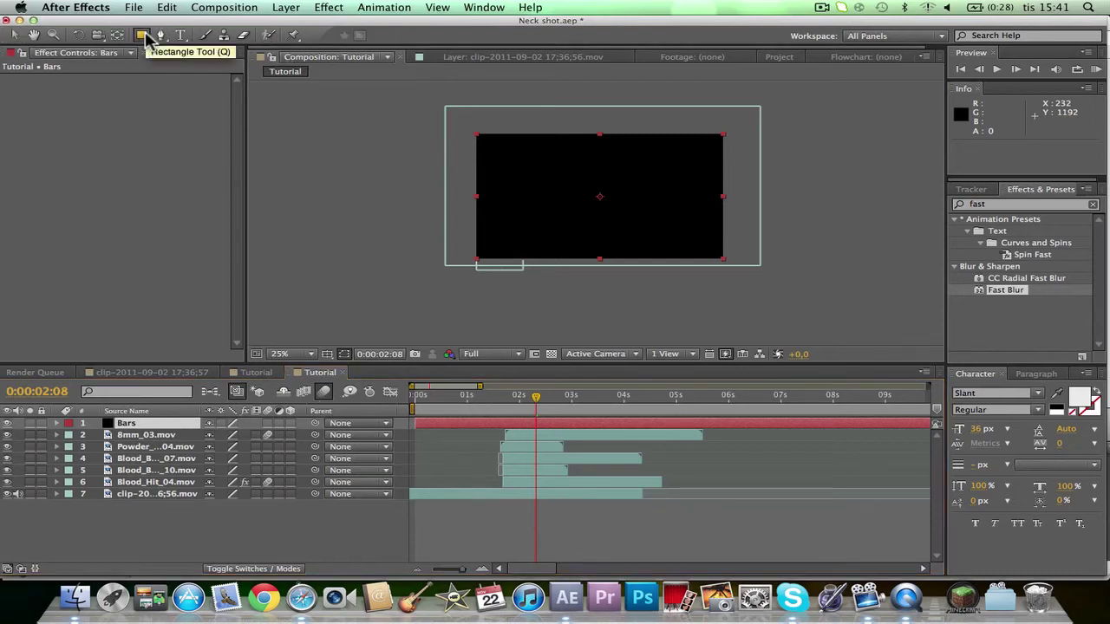
{"action": "left_click", "coordinate": [143, 36]}
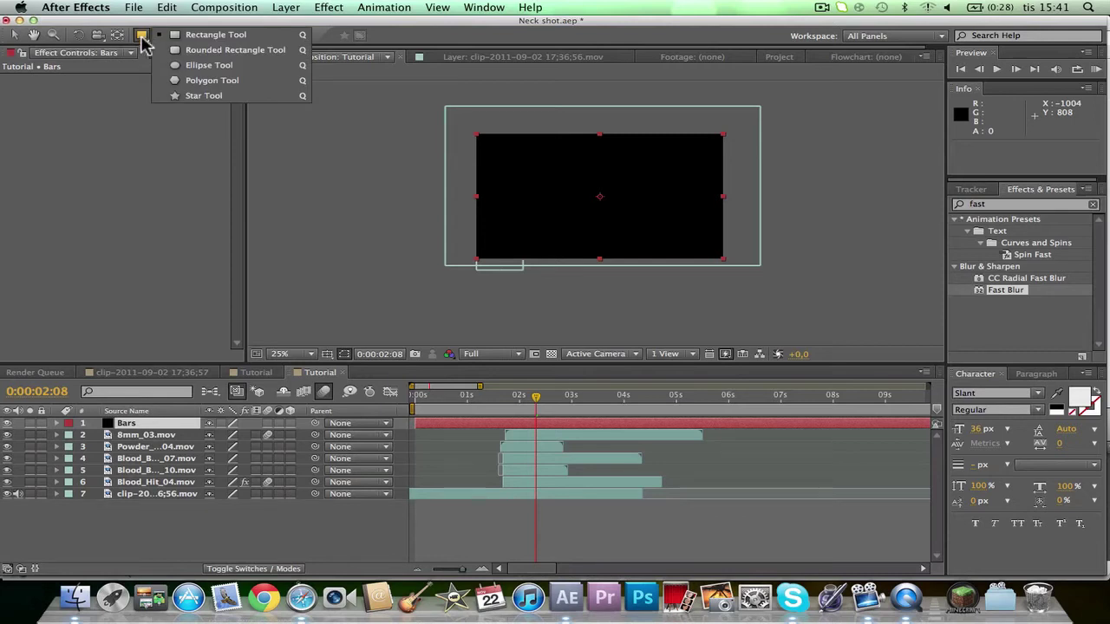
{"action": "left_click", "coordinate": [143, 39]}
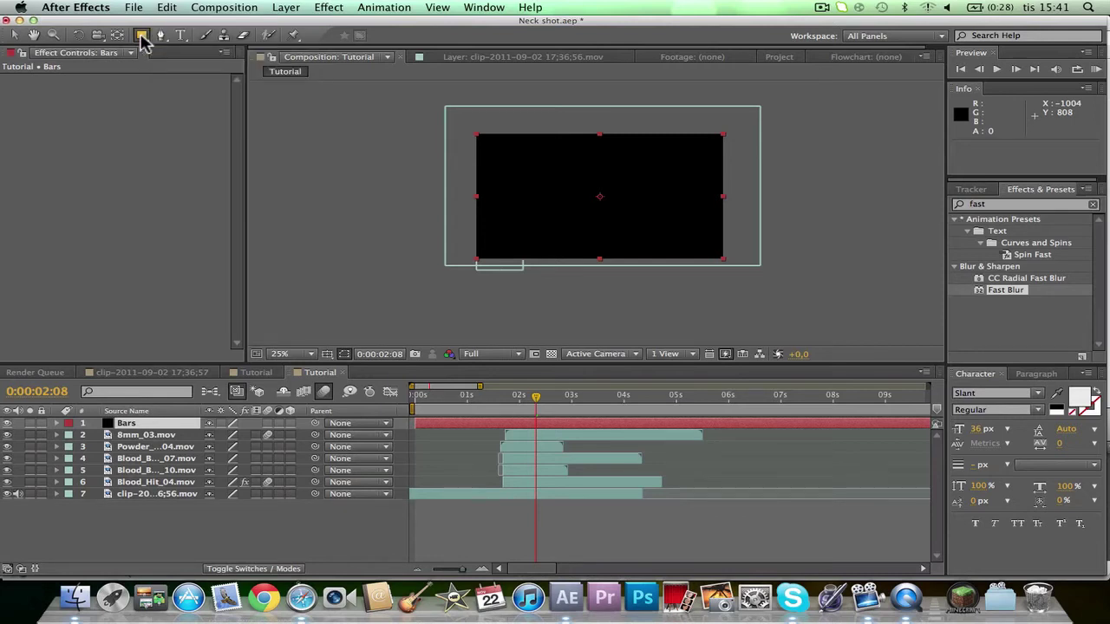
{"action": "left_click", "coordinate": [143, 42]}
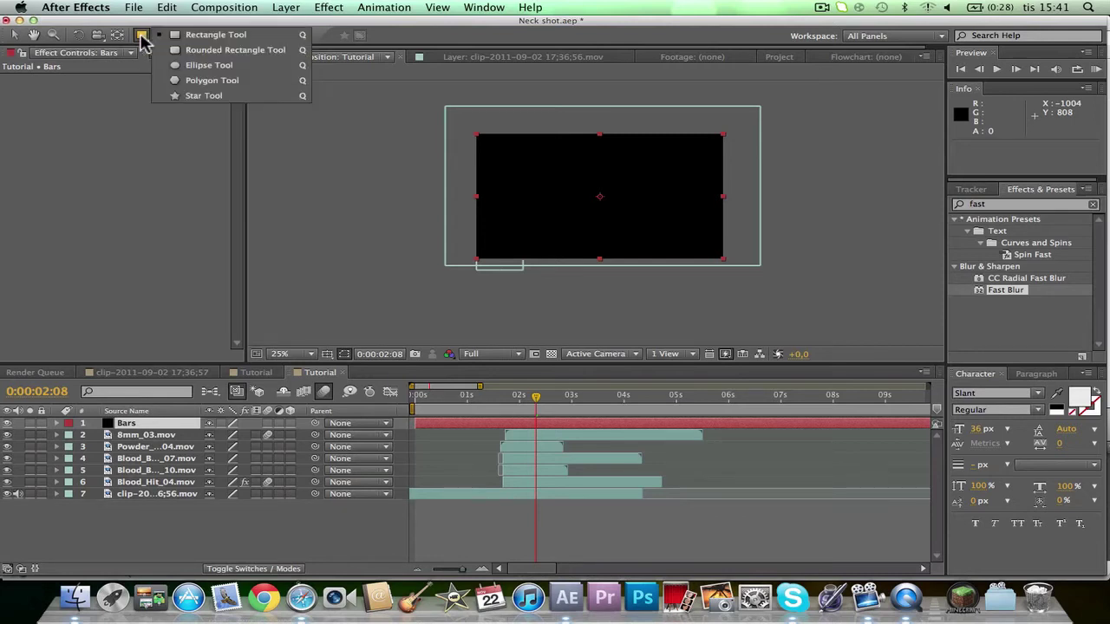
{"action": "left_click", "coordinate": [221, 39]}
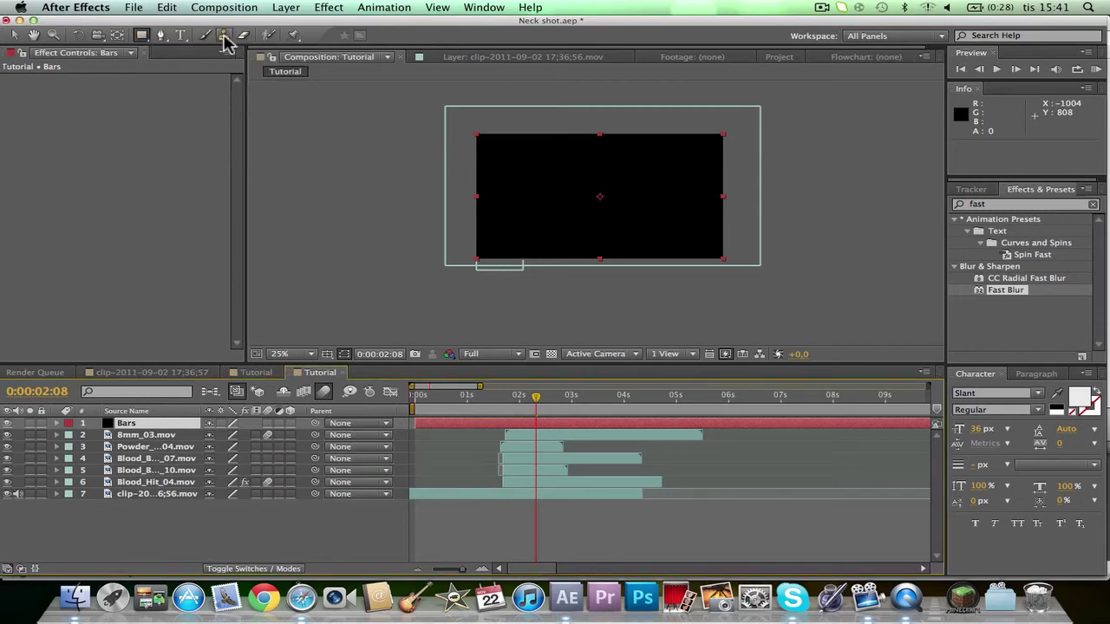
{"action": "left_click", "coordinate": [327, 363]}
{"action": "left_click", "coordinate": [350, 399]}
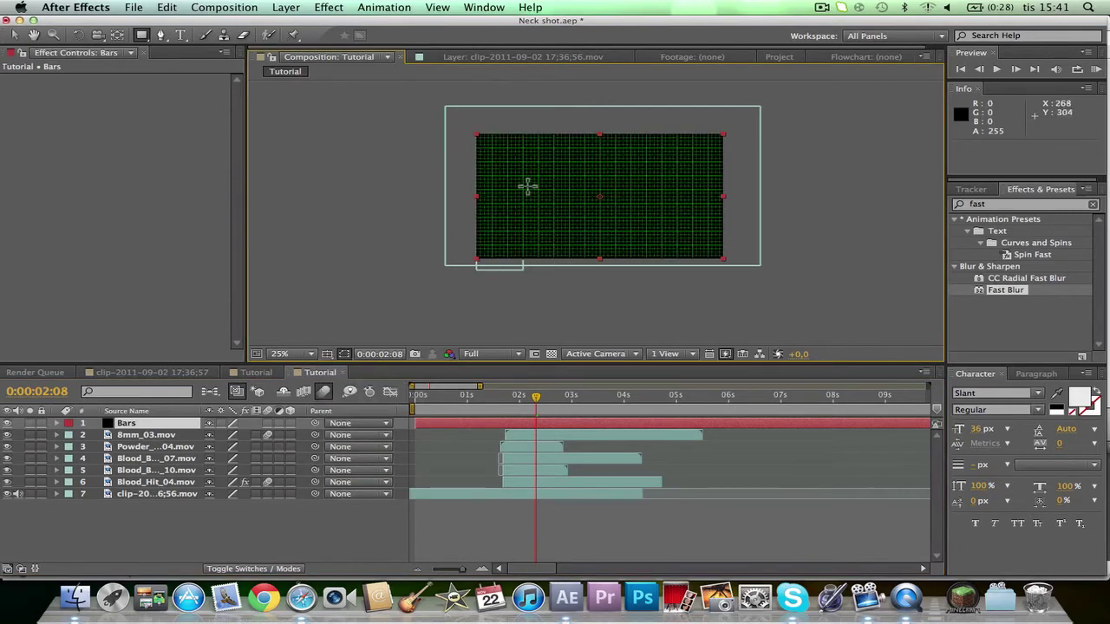
Draw a rectangular mask on Bars from about 2, 80 to 1391, 642, extending past the frame's side edge
{"action": "key", "text": "period"}
{"action": "key", "text": "period"}
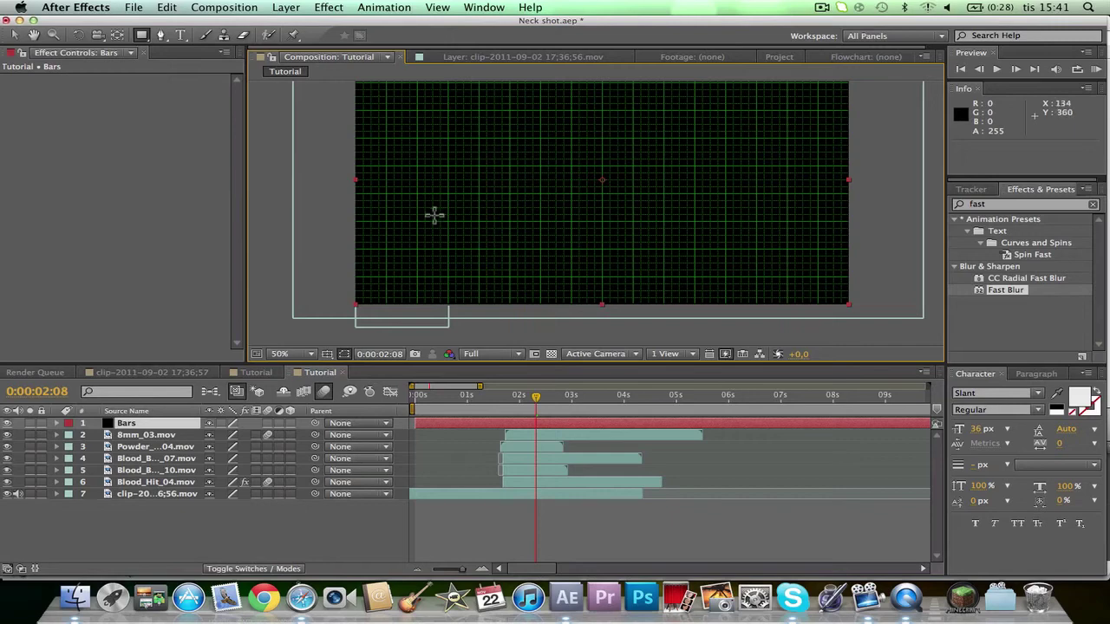
{"action": "key", "text": "comma"}
{"action": "key", "text": "period"}
{"action": "left_click_drag", "start_coordinate": [545, 173], "coordinate": [520, 205]}
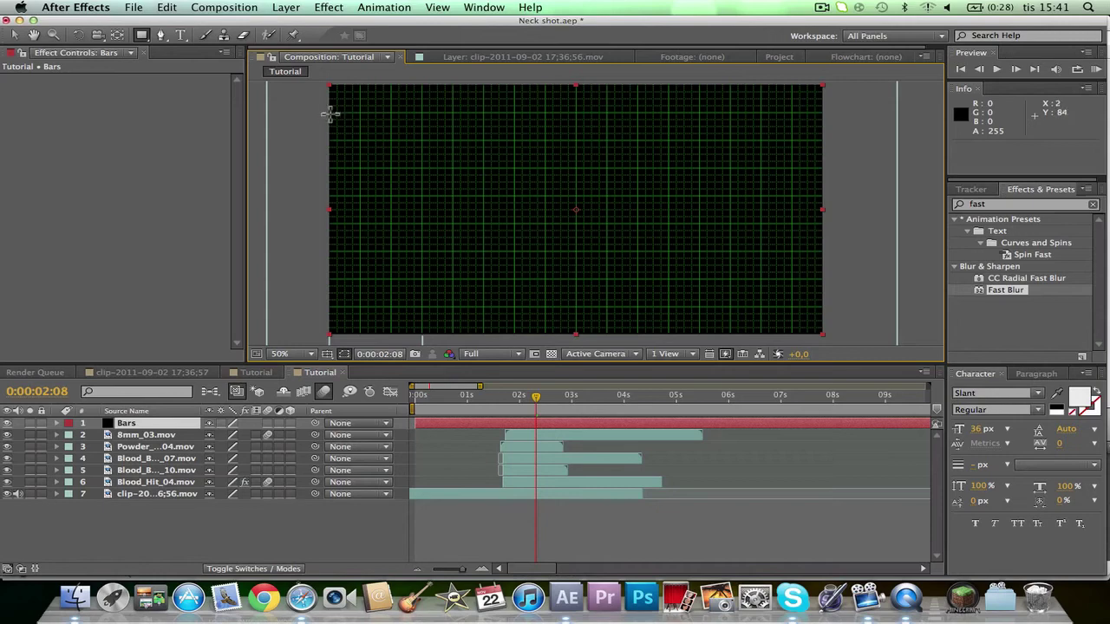
{"action": "left_click_drag", "start_coordinate": [329, 111], "coordinate": [864, 307]}
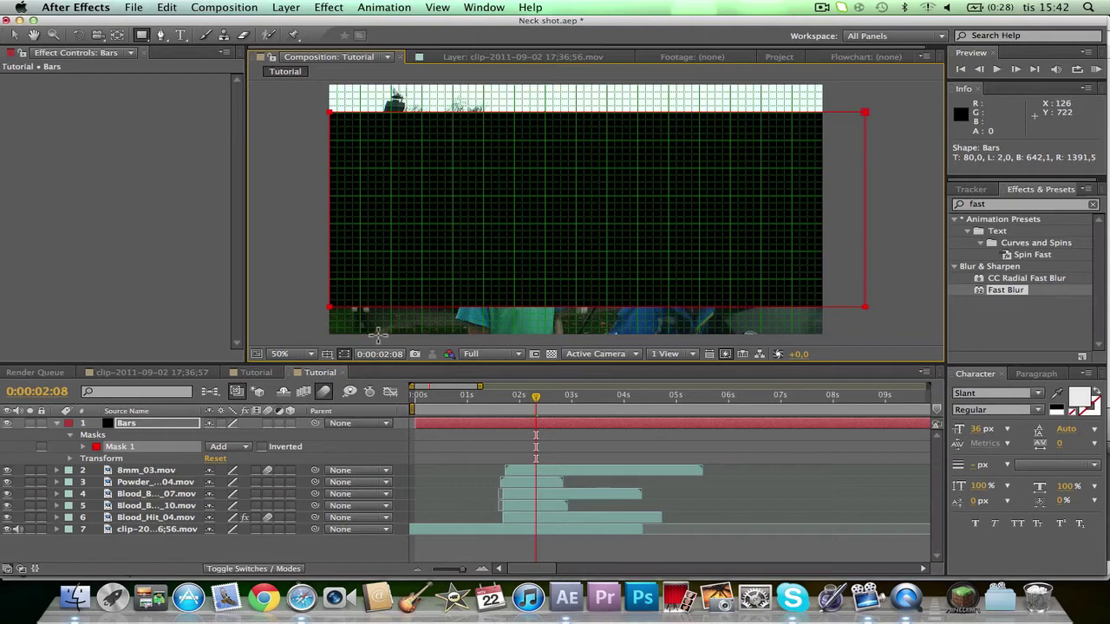
Set the Bars mask mode to Subtract and collapse the layer's properties
{"action": "left_click", "coordinate": [233, 445]}
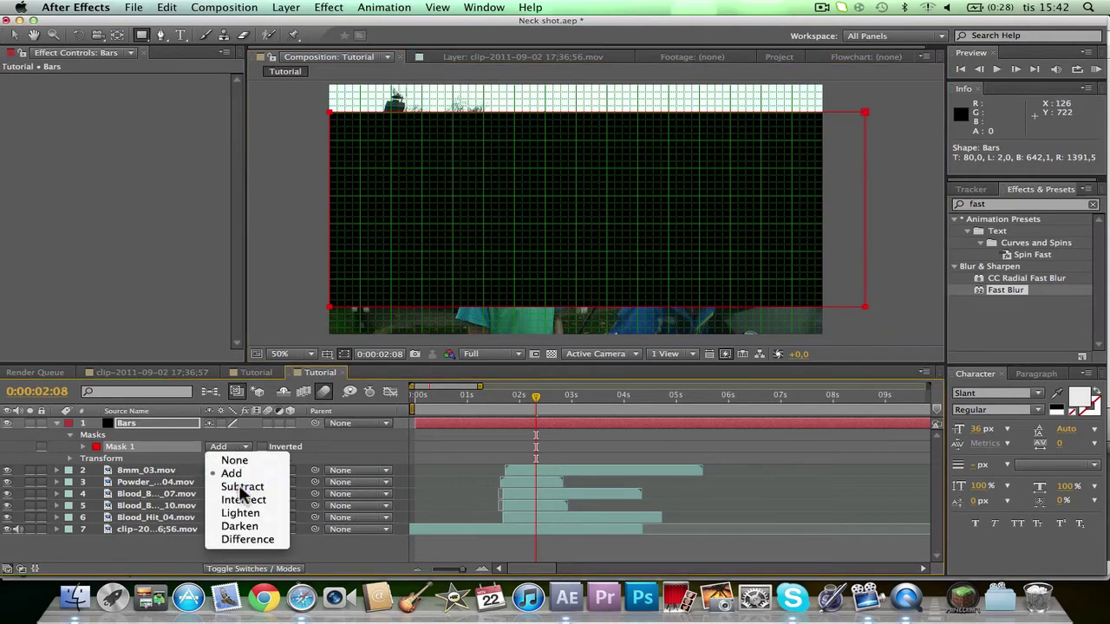
{"action": "left_click", "coordinate": [247, 488]}
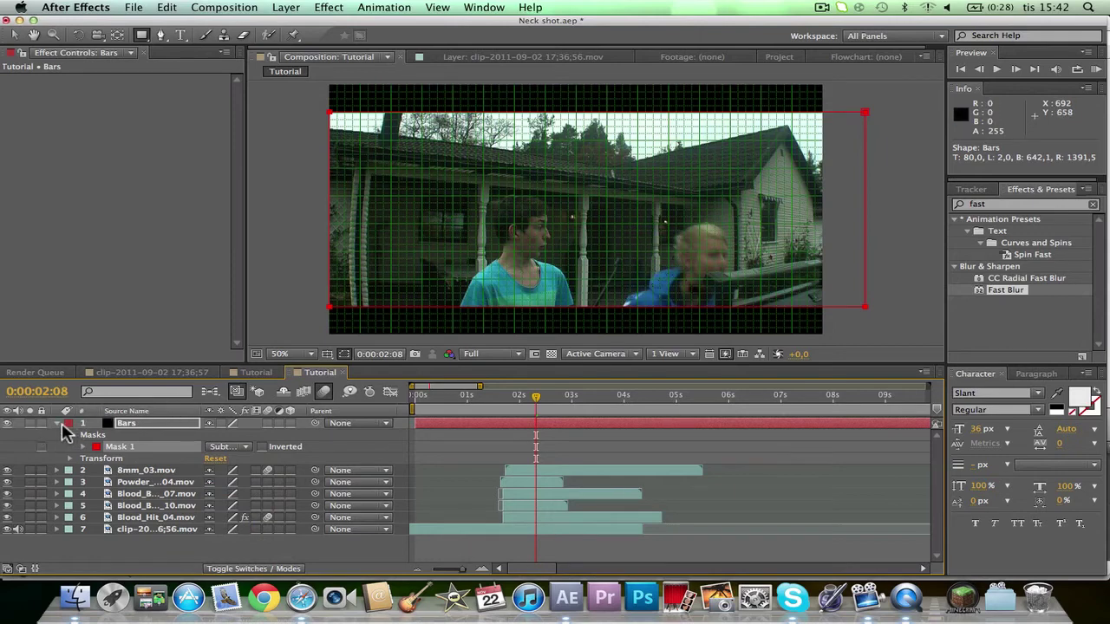
{"action": "left_click", "coordinate": [56, 423]}
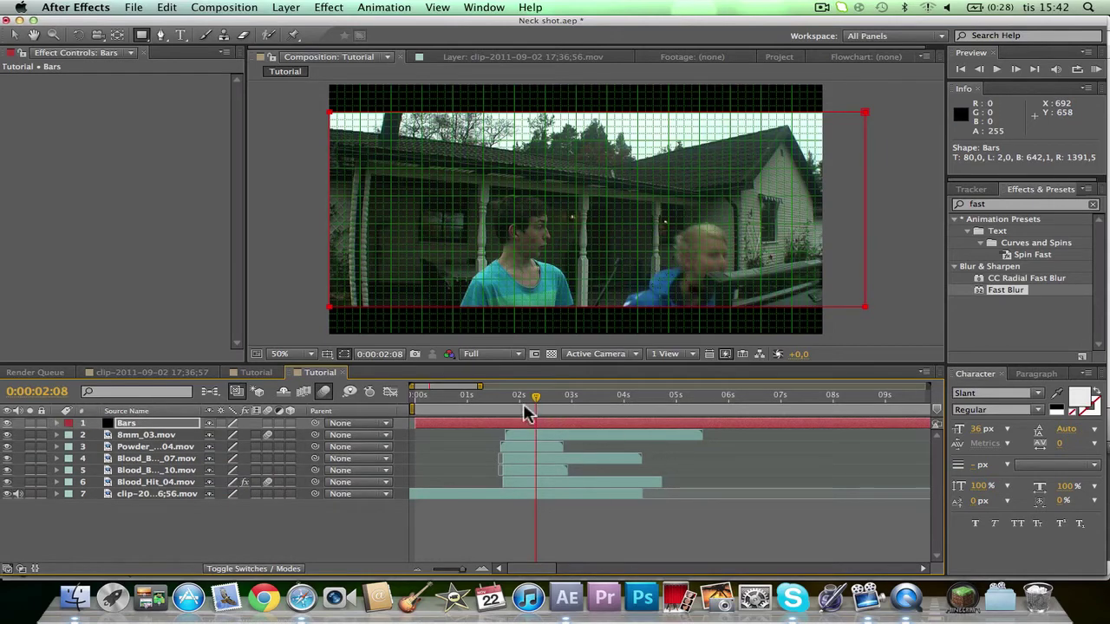
Move the current time to 0:00:02:02 and hide the composition grid
{"action": "left_click_drag", "start_coordinate": [532, 404], "coordinate": [513, 405]}
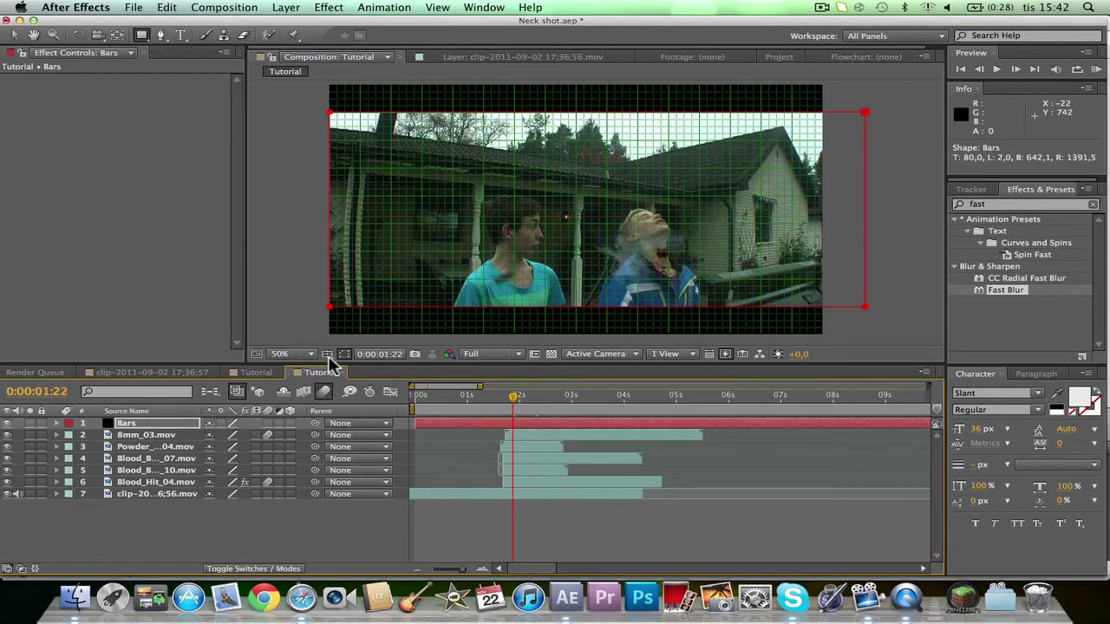
{"action": "mouse_move", "coordinate": [515, 401]}
{"action": "left_mouse_down"}
{"action": "mouse_move", "coordinate": [491, 400]}
{"action": "mouse_move", "coordinate": [534, 396]}
{"action": "mouse_move", "coordinate": [523, 392]}
{"action": "left_mouse_up"}
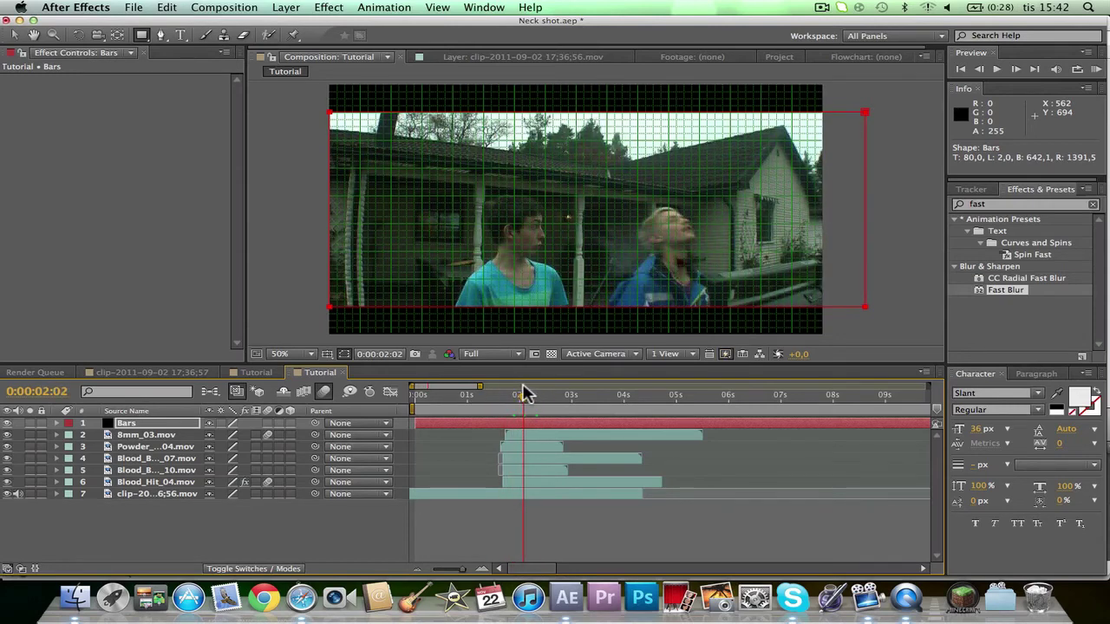
{"action": "left_click", "coordinate": [328, 355]}
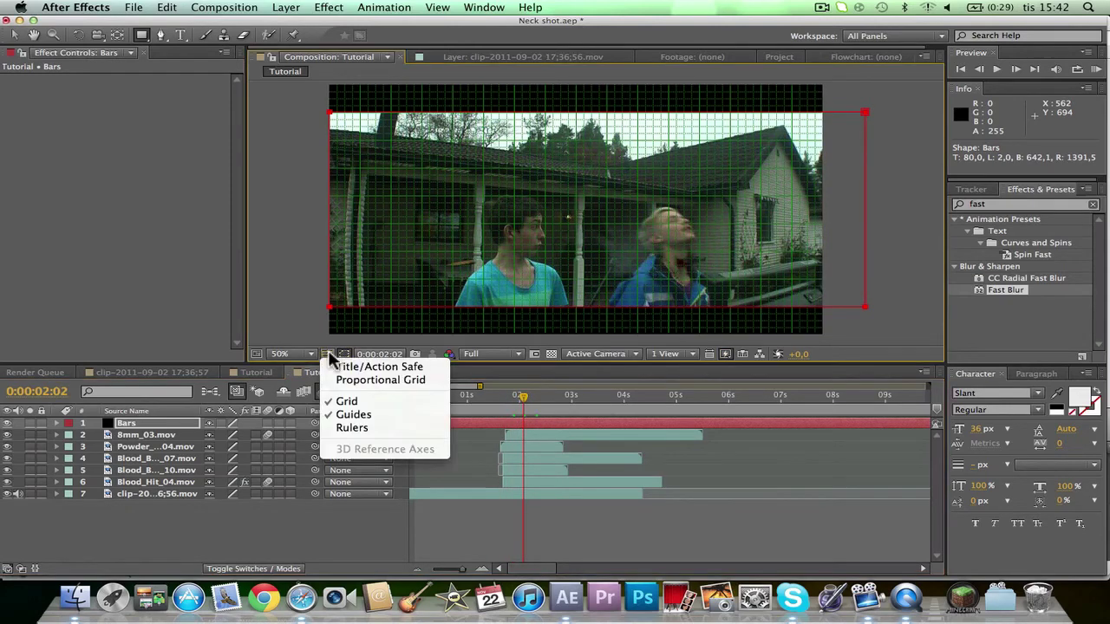
{"action": "left_click", "coordinate": [346, 402]}
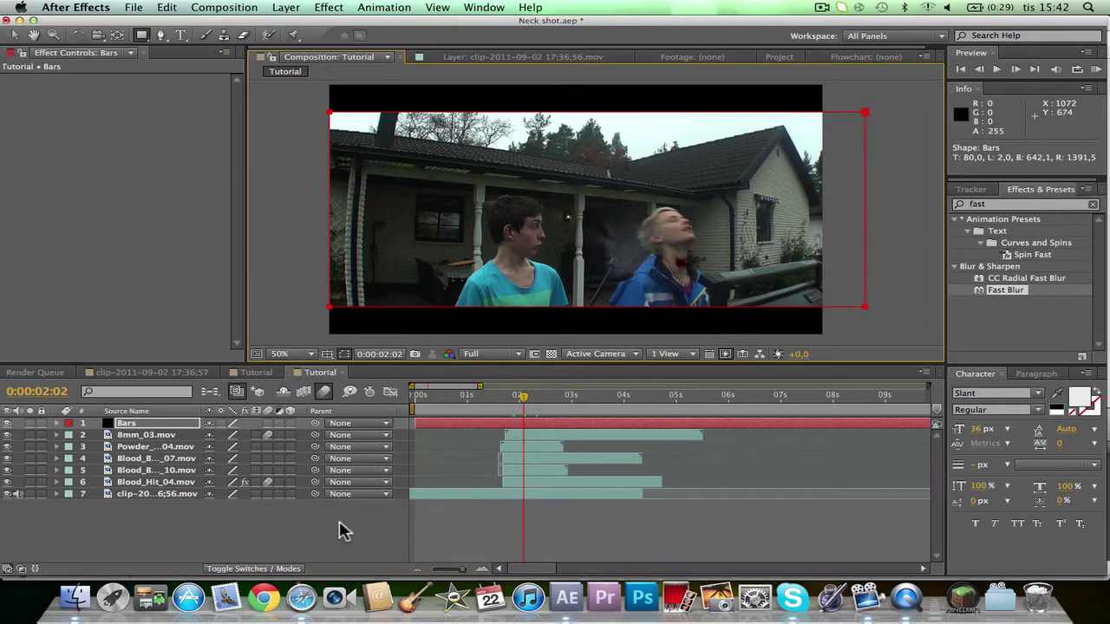
Add an adjustment layer to the Tutorial composition and place it directly below the Bars layer
{"action": "left_click", "coordinate": [284, 8]}
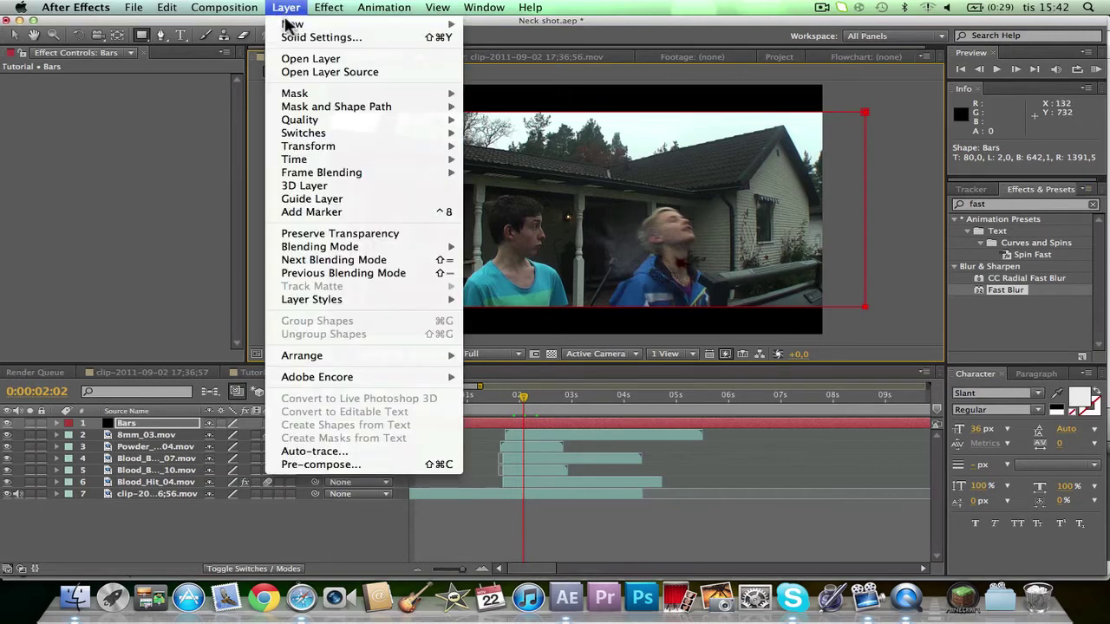
{"action": "mouse_move", "coordinate": [287, 24]}
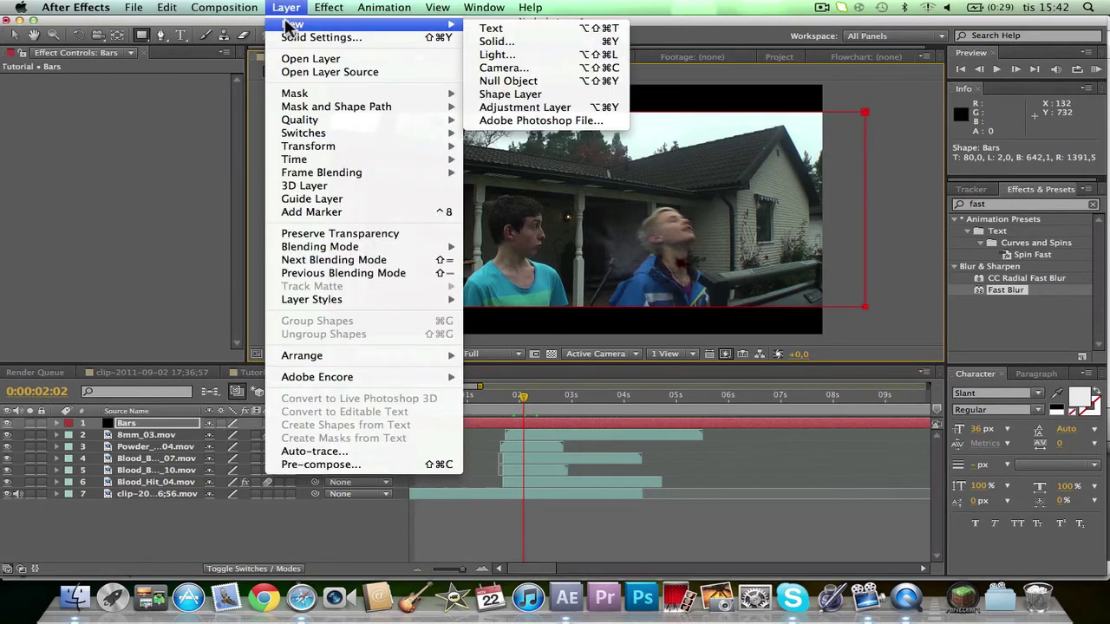
{"action": "left_click", "coordinate": [587, 106]}
{"action": "right_click", "coordinate": [293, 550]}
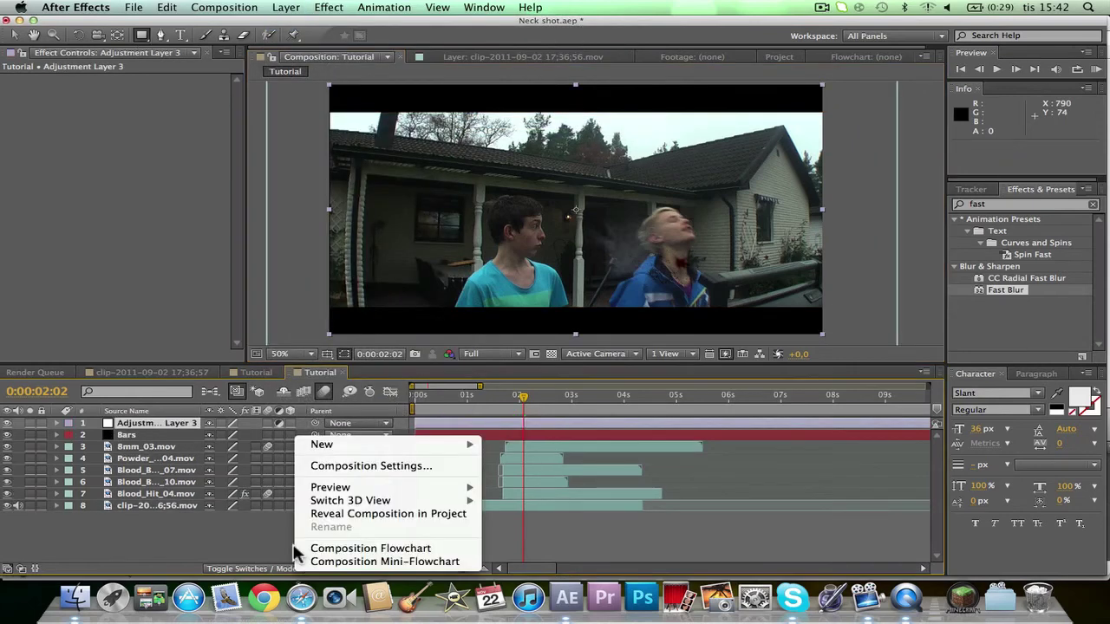
{"action": "mouse_move", "coordinate": [384, 451]}
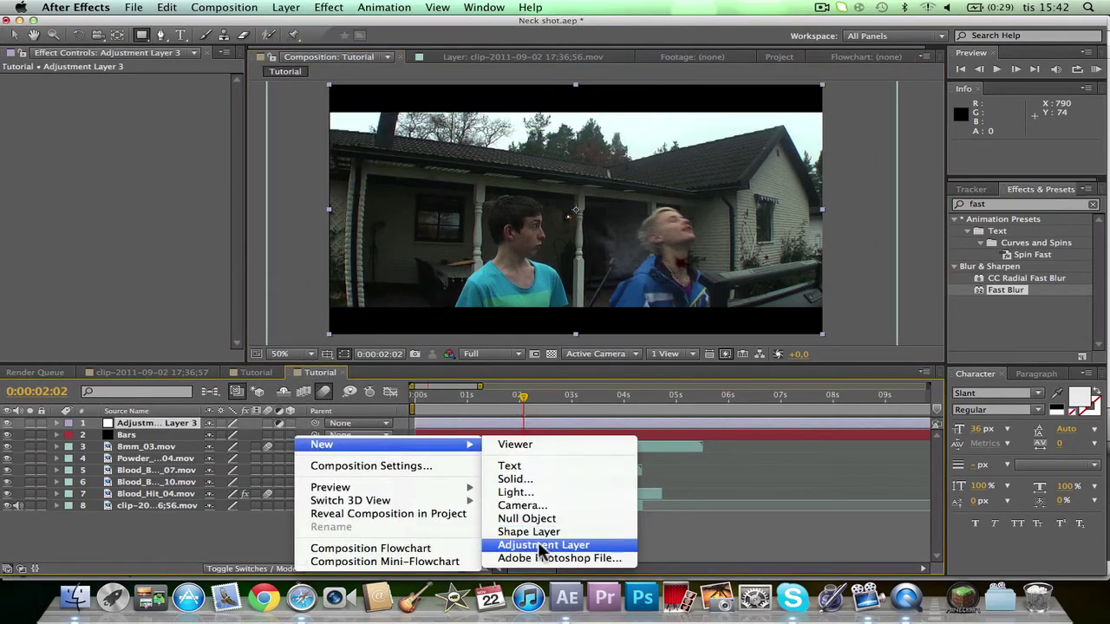
{"action": "left_click", "coordinate": [136, 425]}
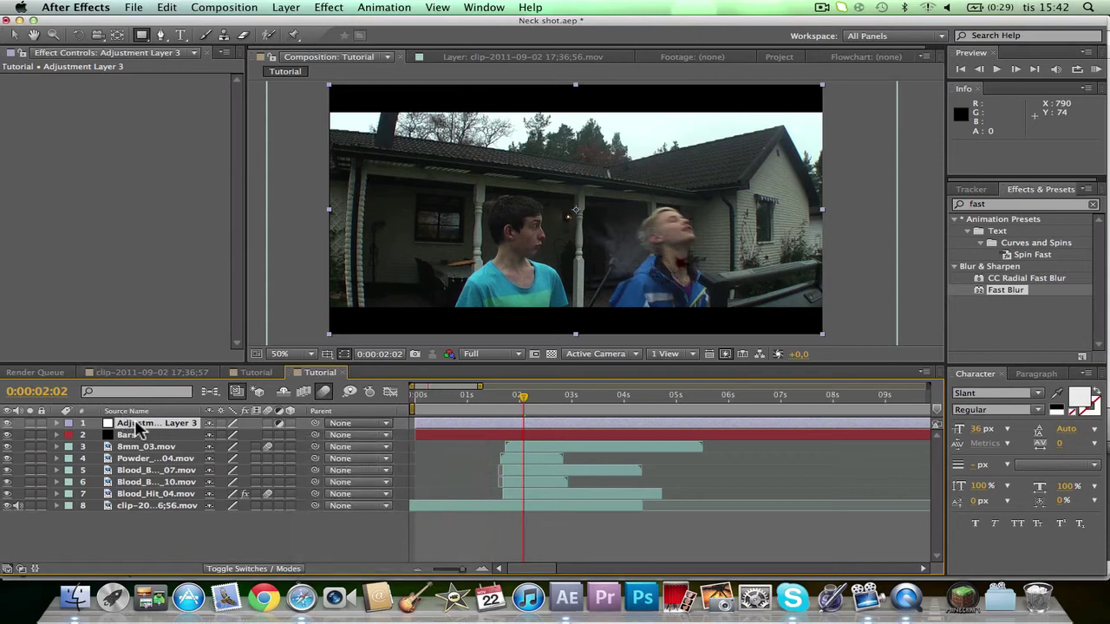
{"action": "left_click_drag", "start_coordinate": [136, 425], "coordinate": [143, 443]}
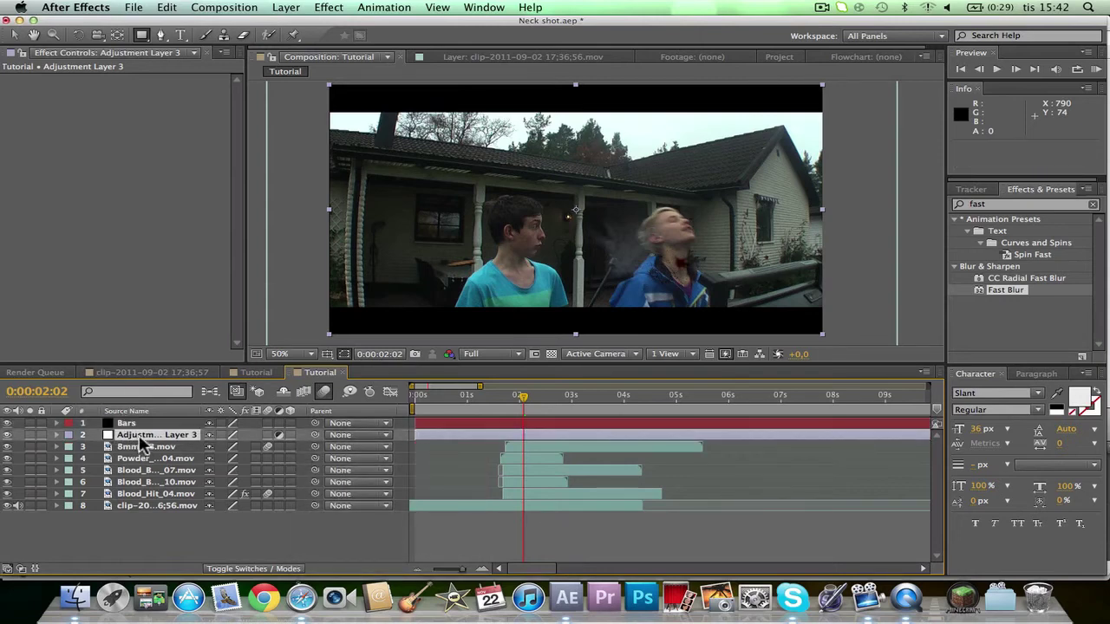
Search the effects and presets for mojo while the adjustment layer is selected
{"action": "left_click", "coordinate": [1001, 205]}
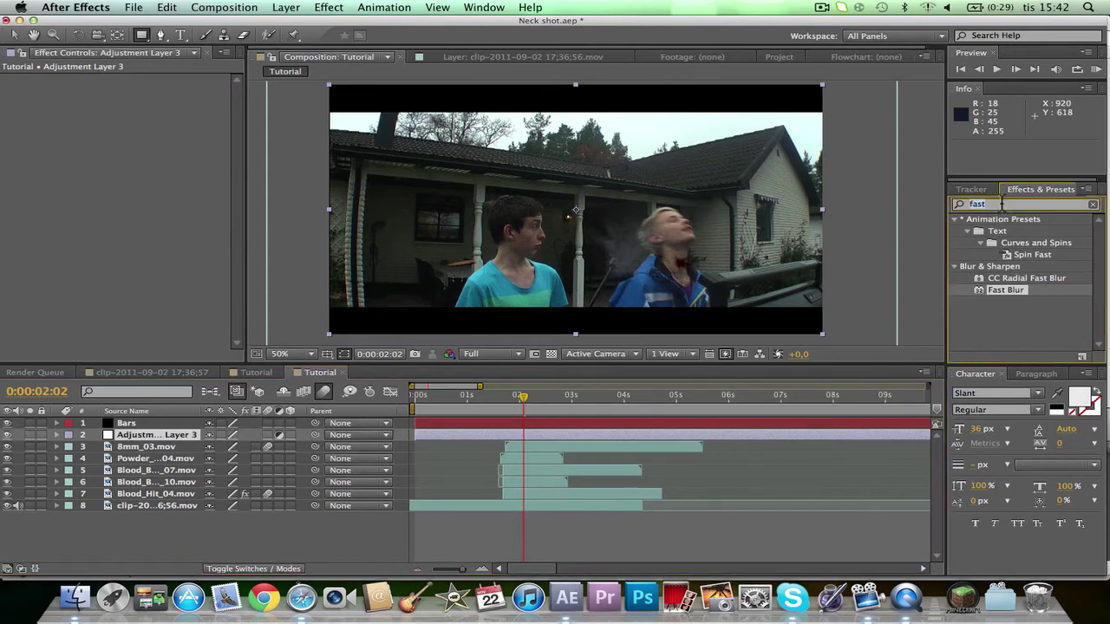
{"action": "type", "text": "mojo"}
{"action": "scroll", "coordinate": [1084, 304], "scroll_direction": "down", "scroll_amount": 1}
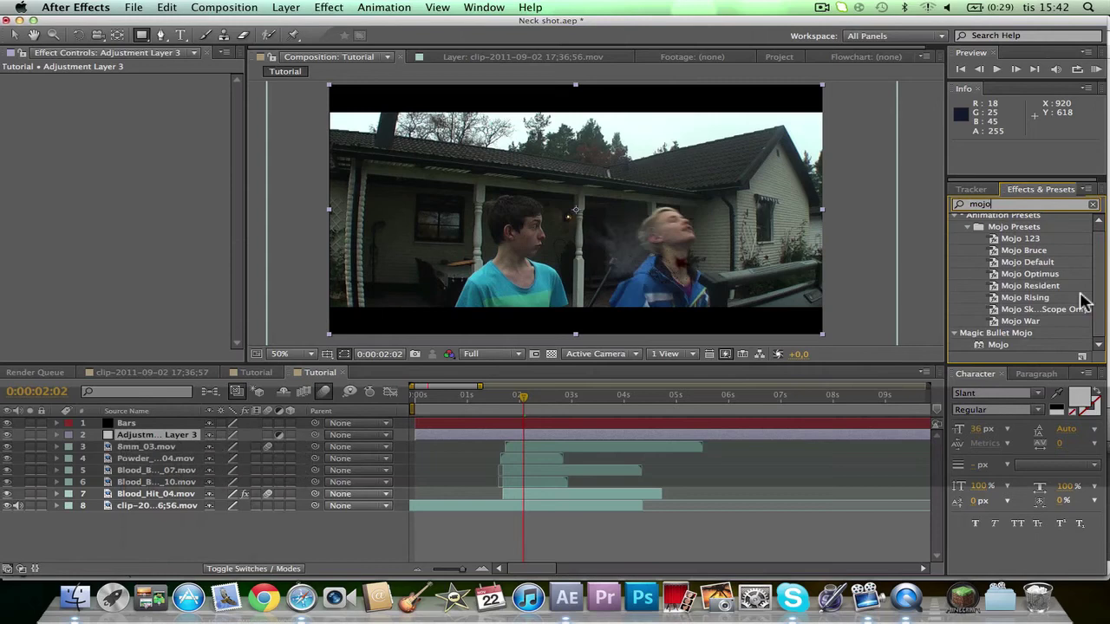
{"action": "left_click", "coordinate": [322, 7]}
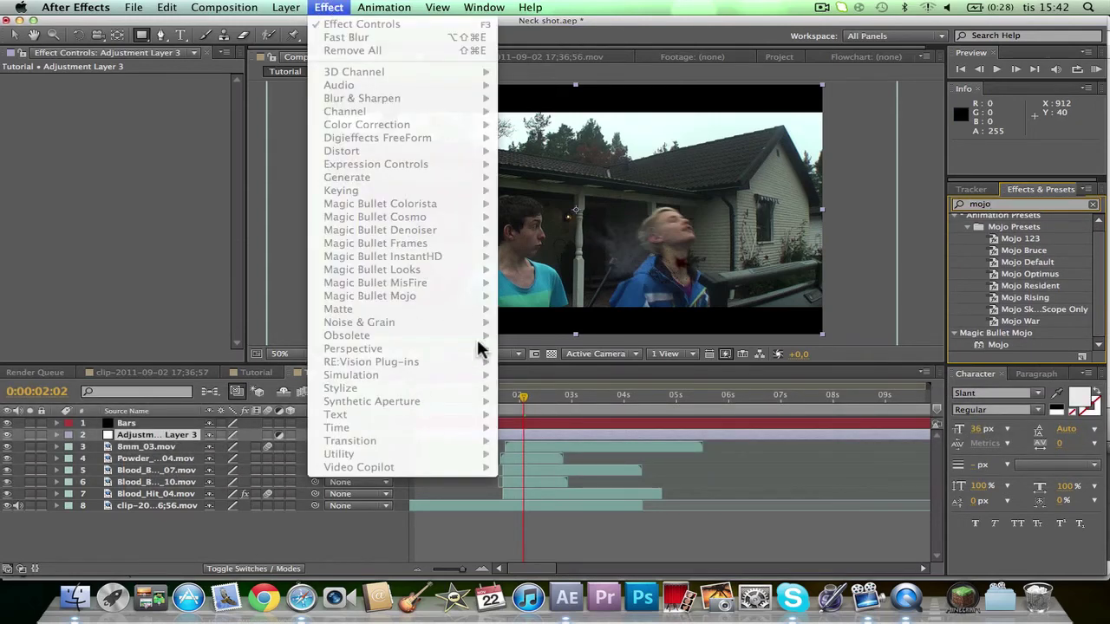
{"action": "left_click", "coordinate": [184, 438]}
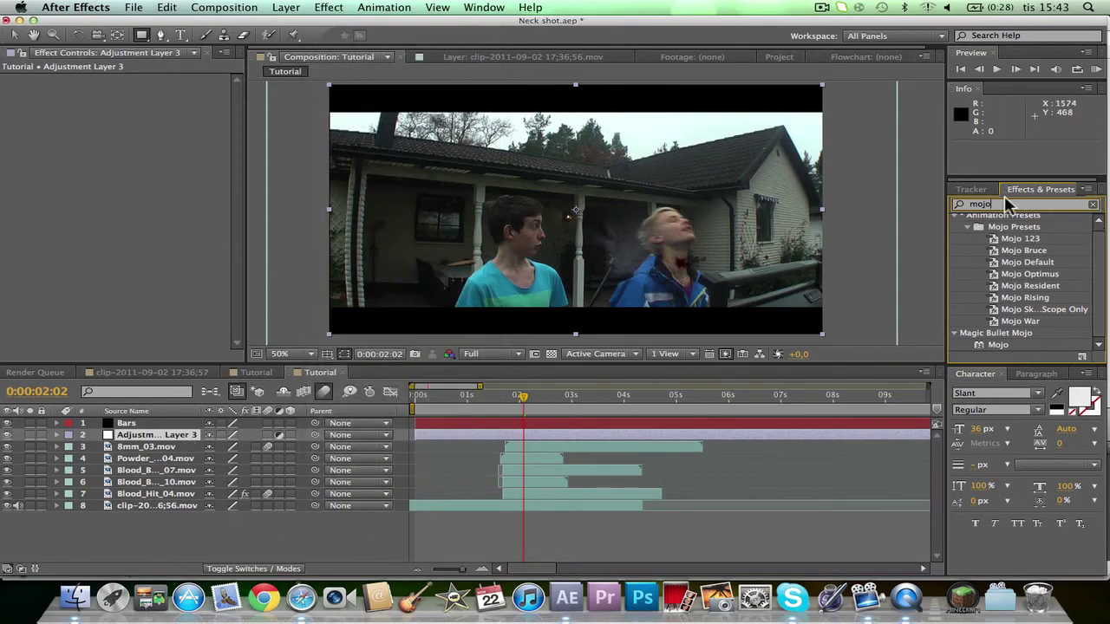
Replace the effects search with curv to look for the Curves effect
{"action": "key", "text": "BackSpace"}
{"action": "key", "text": "BackSpace"}
{"action": "key", "text": "BackSpace"}
{"action": "key", "text": "BackSpace"}
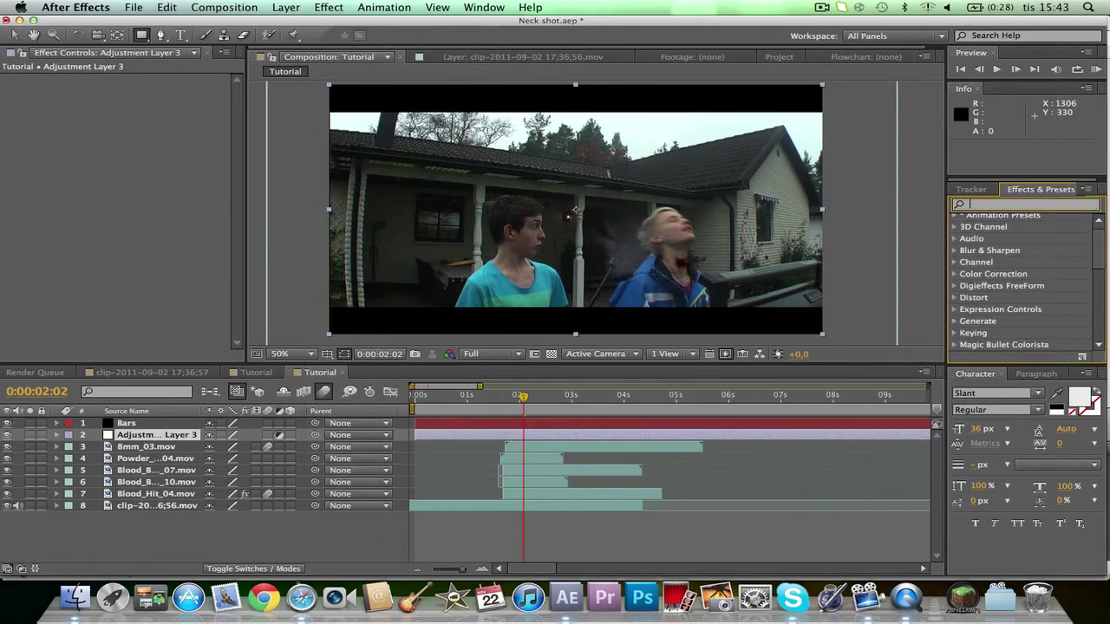
{"action": "type", "text": "curves"}
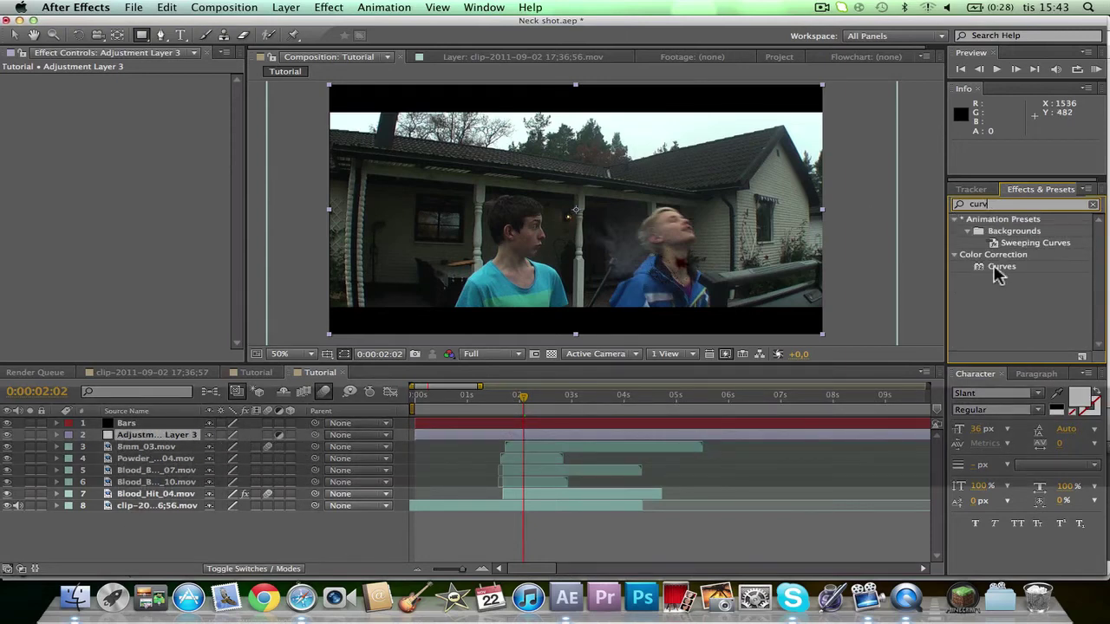
{"action": "left_click", "coordinate": [330, 8]}
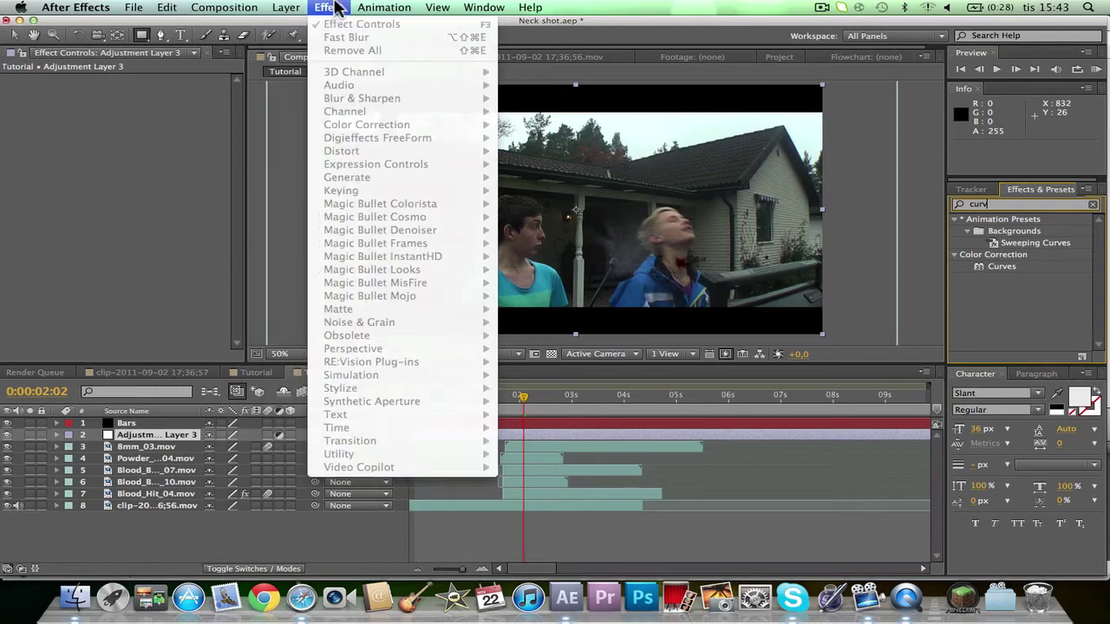
{"action": "left_click", "coordinate": [1032, 202]}
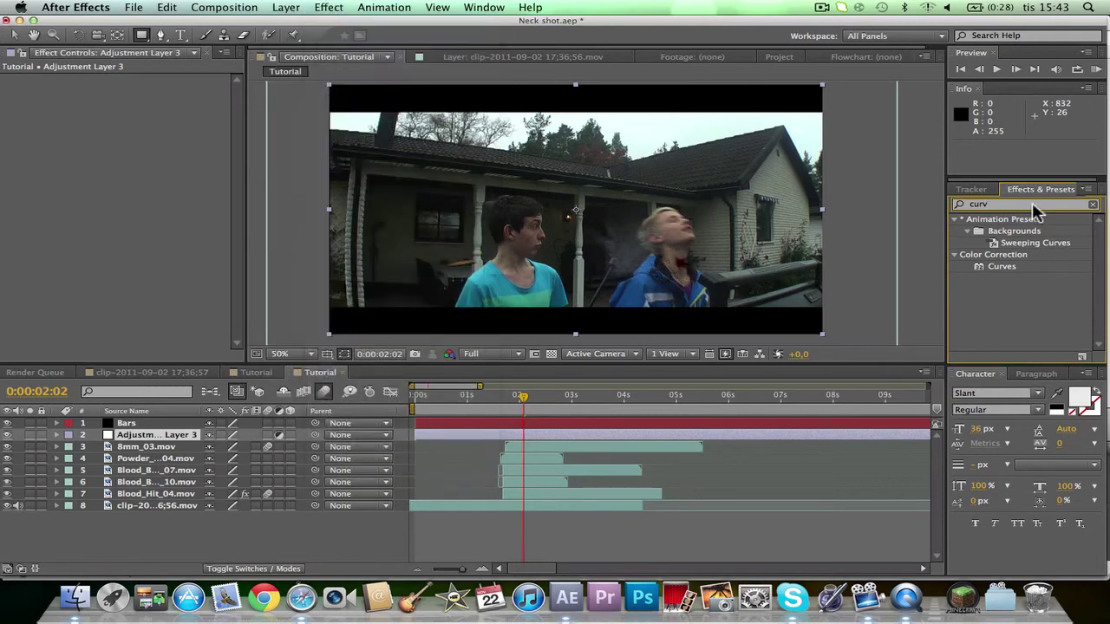
Find the Magic Bullet Mojo effect and apply it to the adjustment layer
{"action": "key", "text": "BackSpace"}
{"action": "key", "text": "BackSpace"}
{"action": "key", "text": "BackSpace"}
{"action": "key", "text": "BackSpace"}
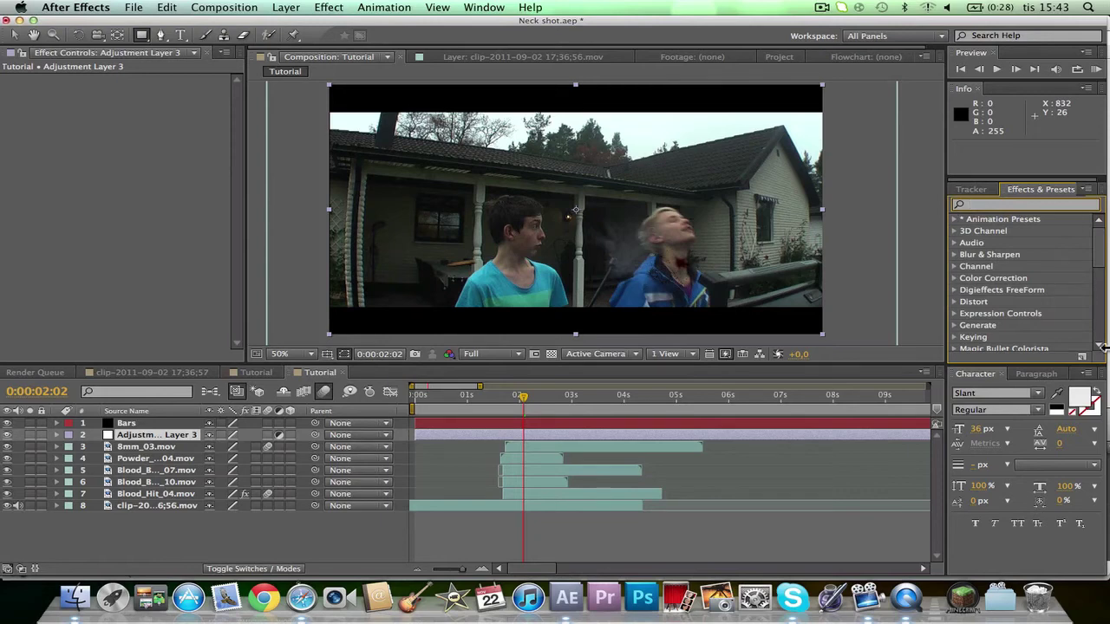
{"action": "type", "text": "mojo"}
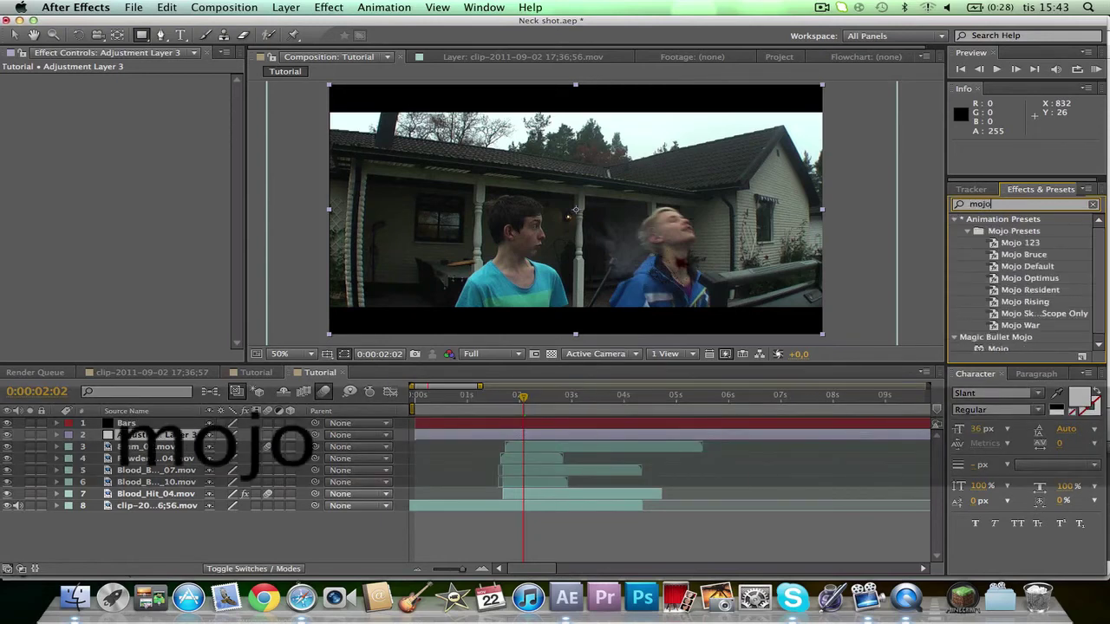
{"action": "scroll", "coordinate": [1049, 299], "scroll_direction": "down", "scroll_amount": 1}
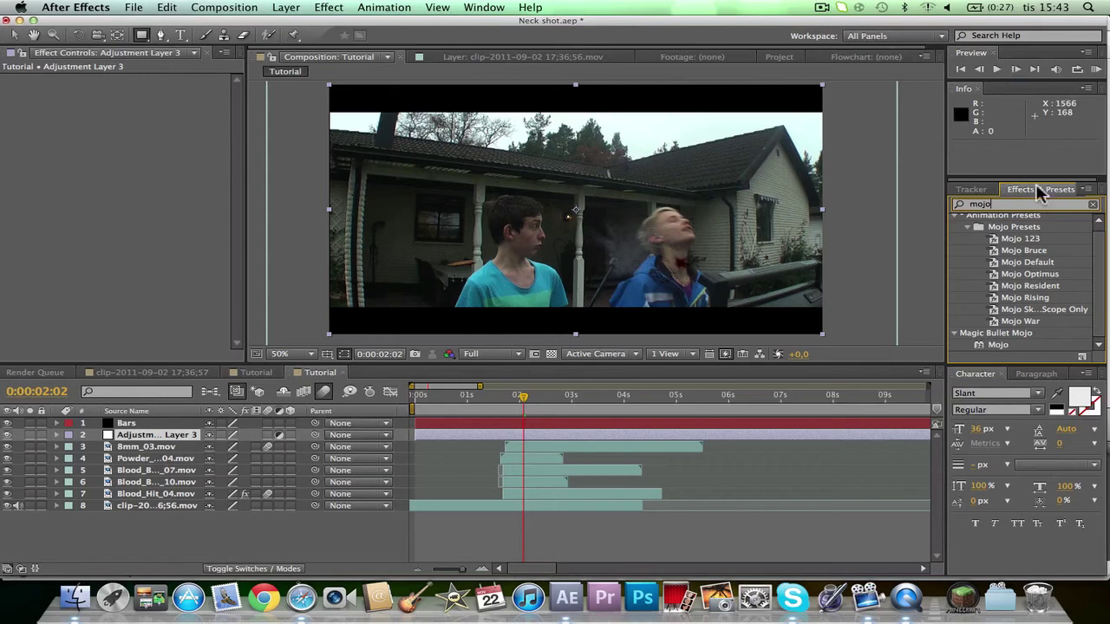
{"action": "left_click_drag", "start_coordinate": [1003, 347], "coordinate": [141, 436]}
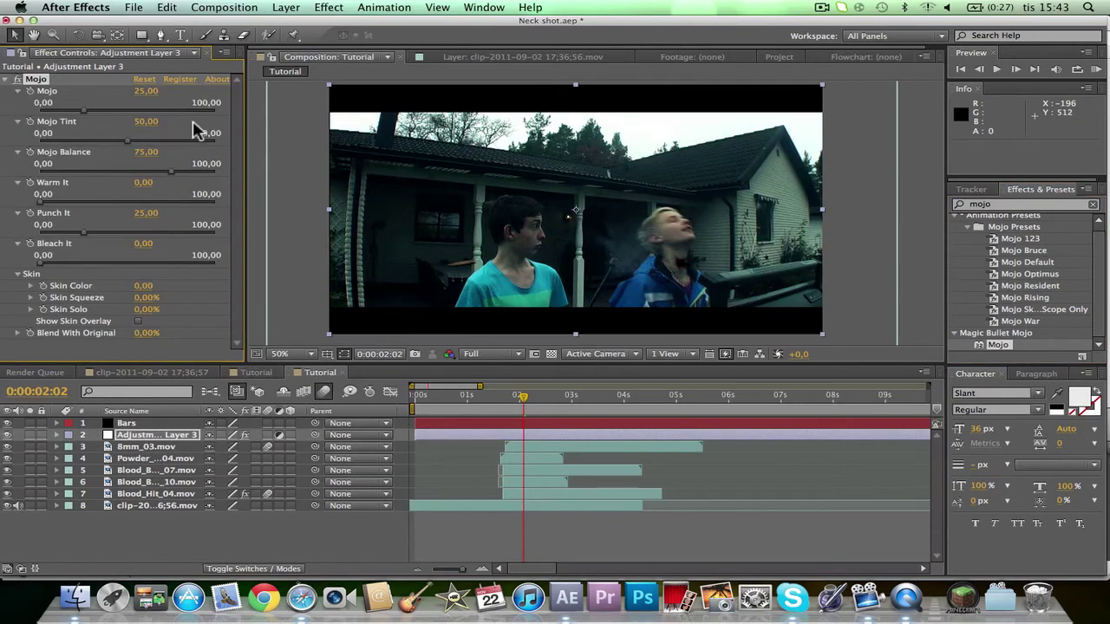
Set Mojo to 27.75, Mojo Tint 44.05, Mojo Balance 64.32, Warm It 11.45, Punch It 36.56 and Bleach It 23.35, comparing with the effect off
{"action": "left_click_drag", "start_coordinate": [97, 114], "coordinate": [116, 131]}
{"action": "left_click_drag", "start_coordinate": [123, 171], "coordinate": [85, 266]}
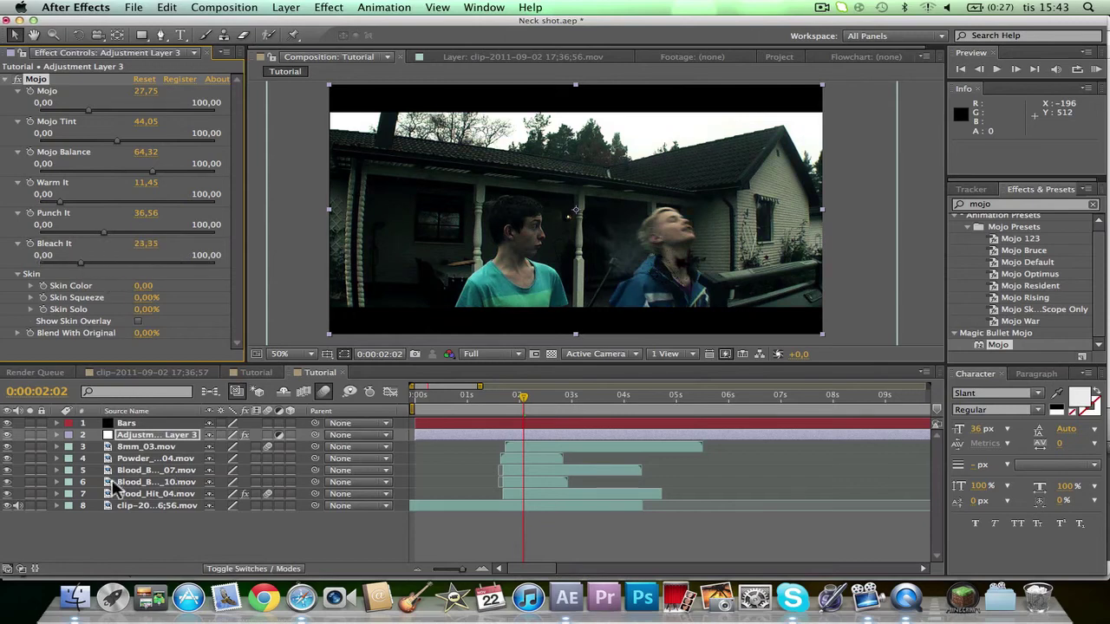
{"action": "left_click", "coordinate": [17, 79]}
{"action": "left_click", "coordinate": [18, 79]}
RAM preview the graded shot from 0:00:01:14 and check the gunshot around 0:00:01:20
{"action": "left_click_drag", "start_coordinate": [516, 416], "coordinate": [496, 401]}
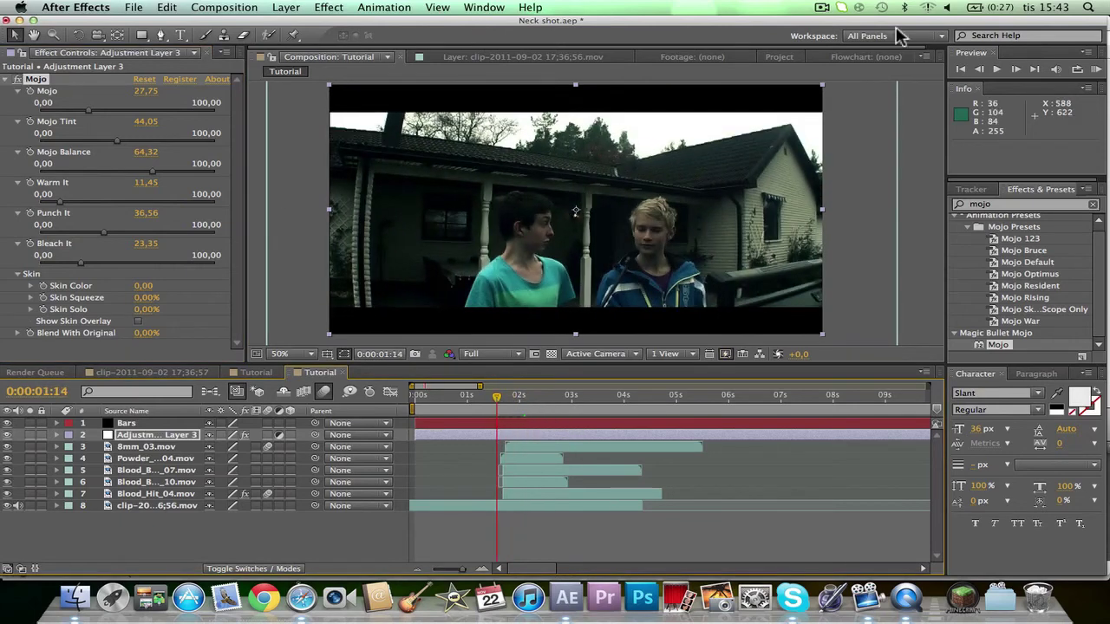
{"action": "left_click", "coordinate": [1097, 69]}
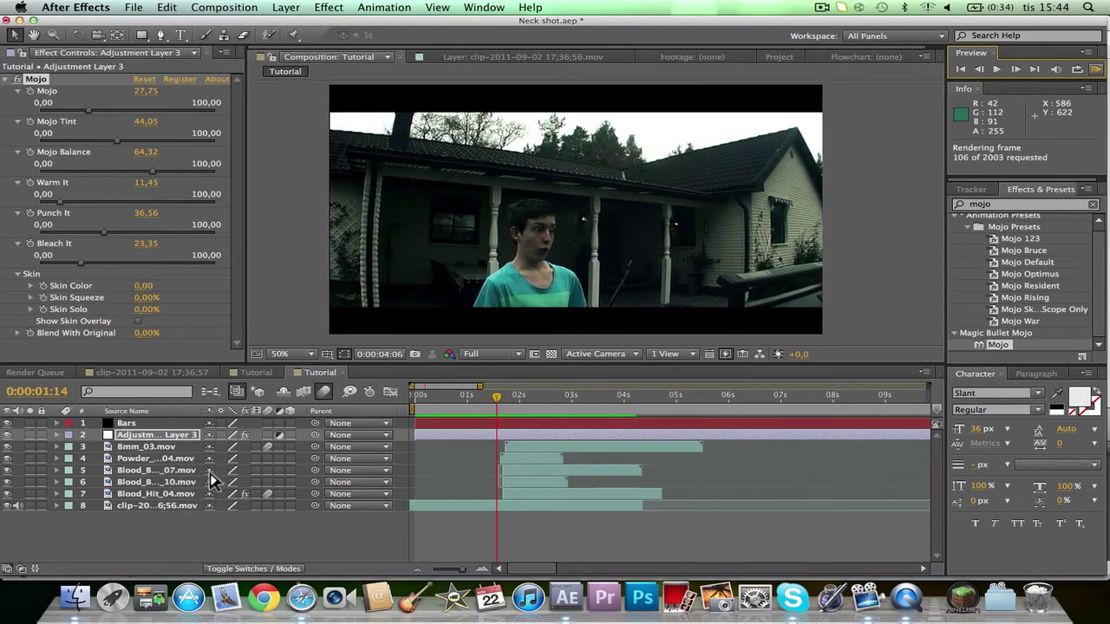
{"action": "left_click", "coordinate": [515, 401]}
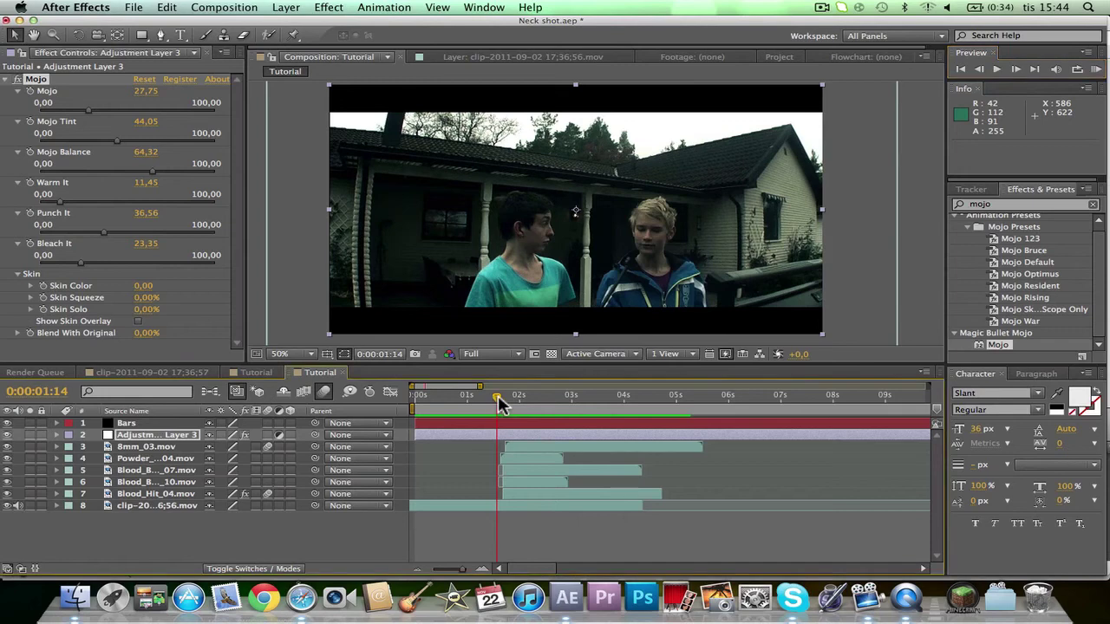
{"action": "left_click", "coordinate": [493, 399]}
{"action": "mouse_move", "coordinate": [494, 404]}
{"action": "left_mouse_down"}
{"action": "mouse_move", "coordinate": [538, 399]}
{"action": "mouse_move", "coordinate": [493, 407]}
{"action": "mouse_move", "coordinate": [478, 398]}
{"action": "mouse_move", "coordinate": [508, 399]}
{"action": "left_mouse_up"}
{"action": "key", "text": "space"}
{"action": "key", "text": "space"}
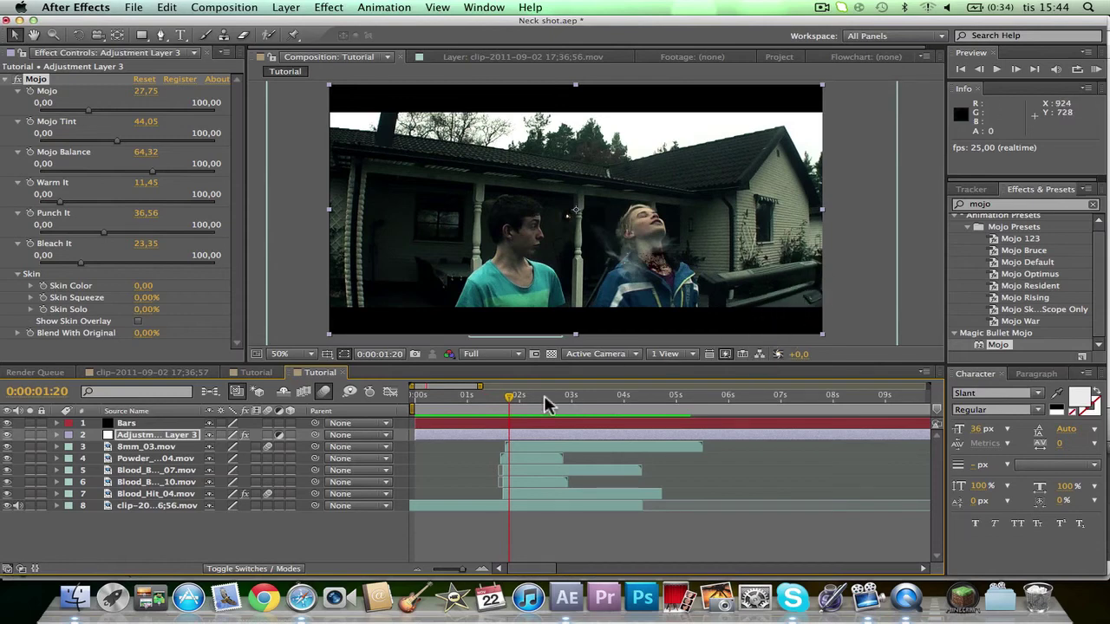
Shorten the work area to end at about 0:00:04:15, just past the footage's end, and trim the composition to it
{"action": "left_click_drag", "start_coordinate": [502, 401], "coordinate": [643, 395]}
{"action": "mouse_move", "coordinate": [648, 400]}
{"action": "left_mouse_down"}
{"action": "mouse_move", "coordinate": [634, 402]}
{"action": "mouse_move", "coordinate": [643, 406]}
{"action": "left_mouse_up"}
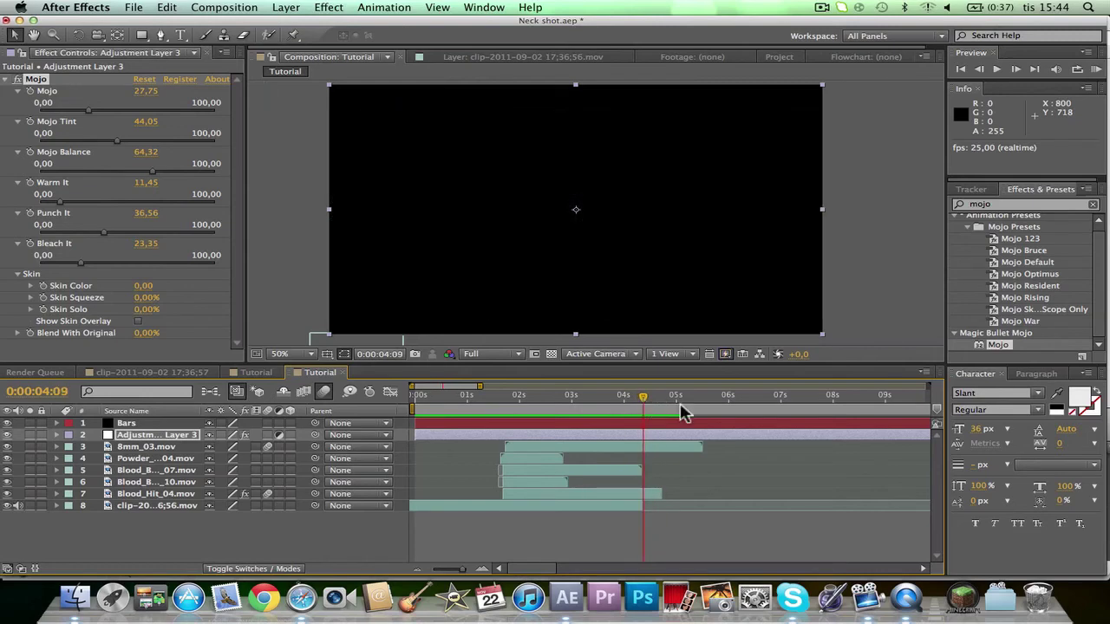
{"action": "left_click_drag", "start_coordinate": [458, 570], "coordinate": [429, 576]}
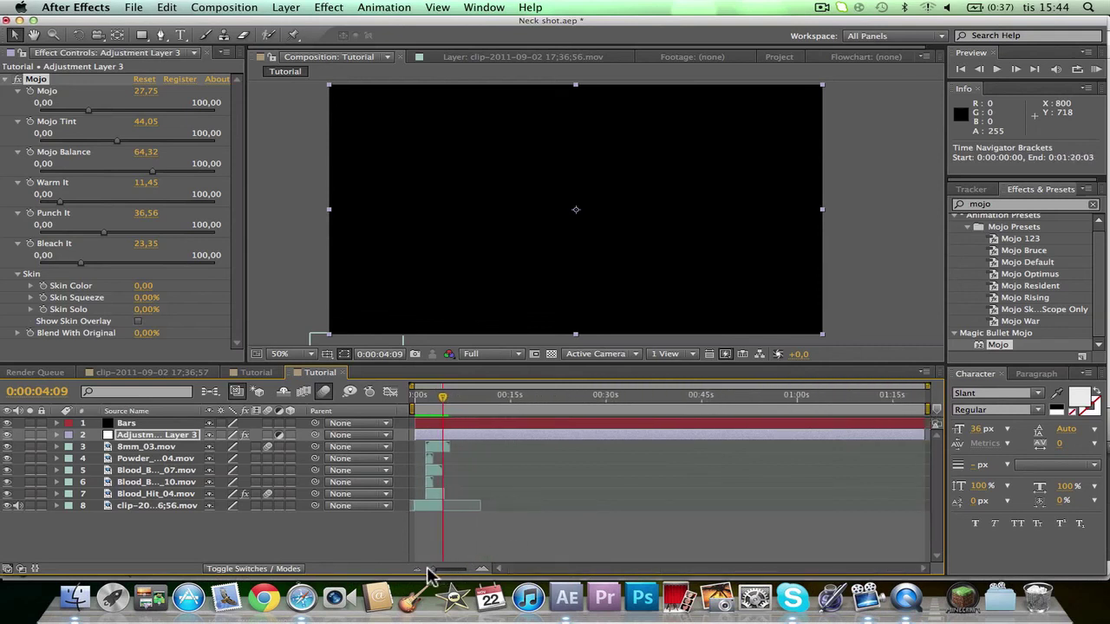
{"action": "left_click_drag", "start_coordinate": [928, 407], "coordinate": [451, 417]}
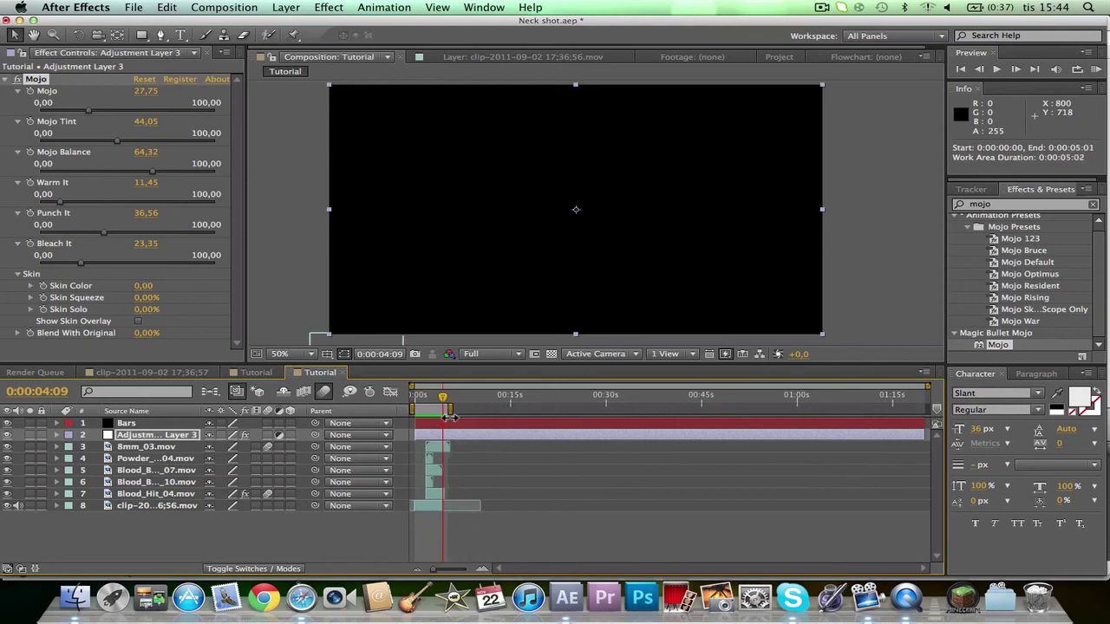
{"action": "right_click", "coordinate": [431, 408]}
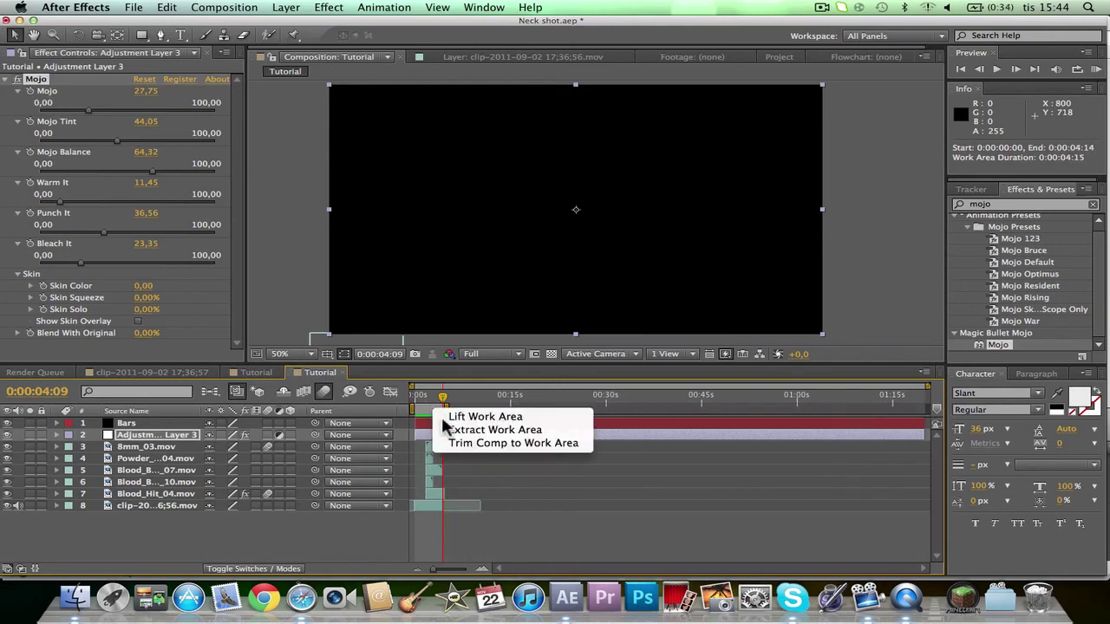
{"action": "left_click", "coordinate": [456, 447]}
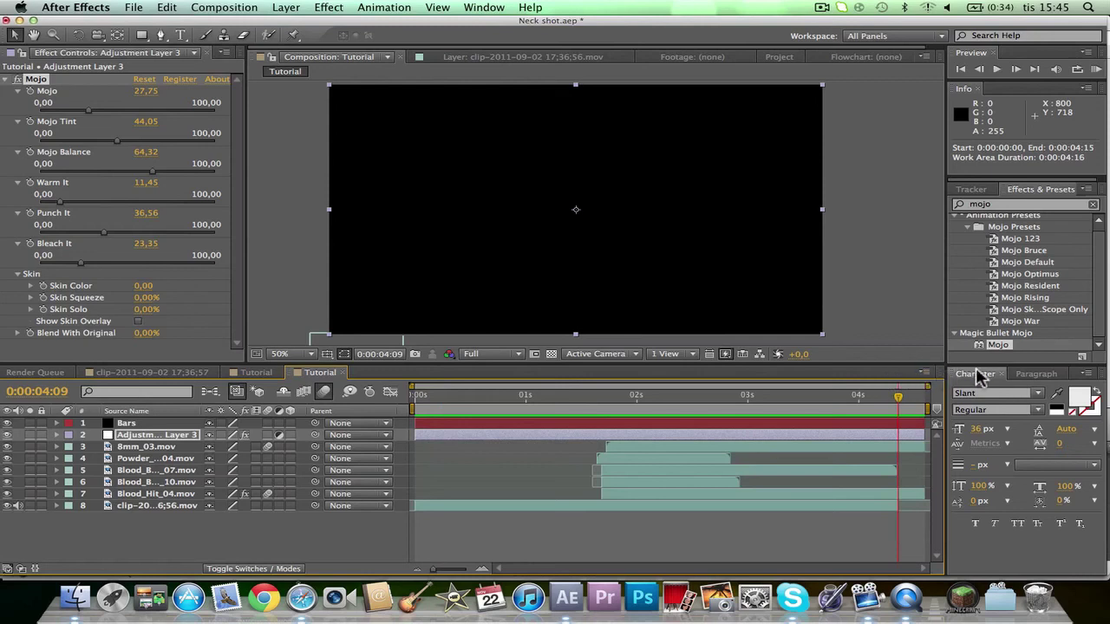
Bring the work area end back to 0:00:04:09, where the footage ends, and trim the composition to it
{"action": "left_click_drag", "start_coordinate": [926, 409], "coordinate": [902, 409]}
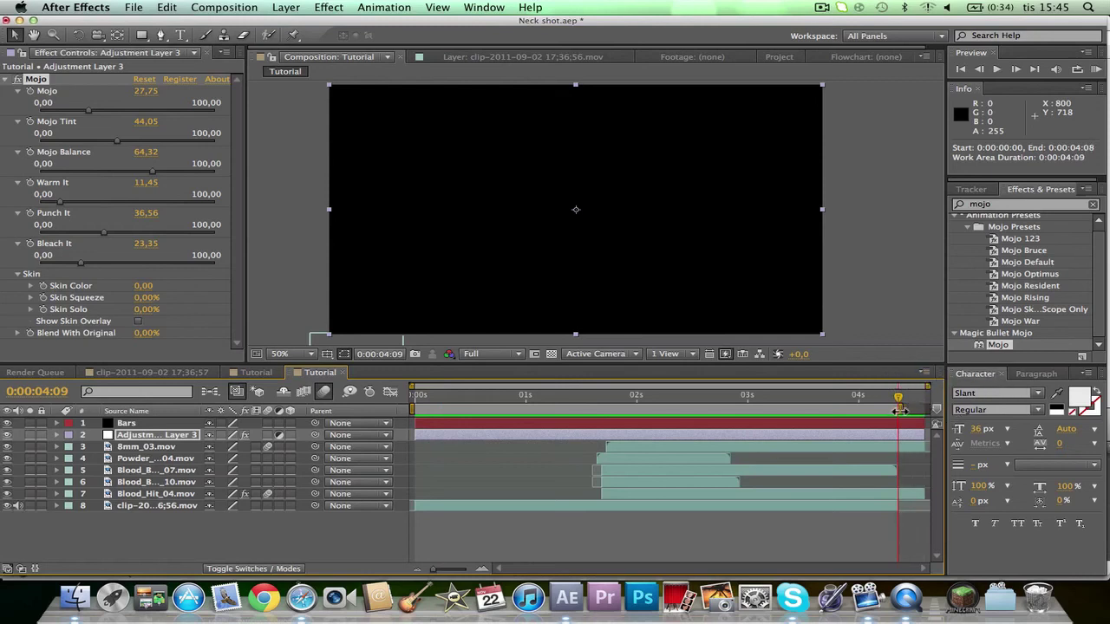
{"action": "right_click", "coordinate": [874, 411]}
{"action": "left_click", "coordinate": [886, 451]}
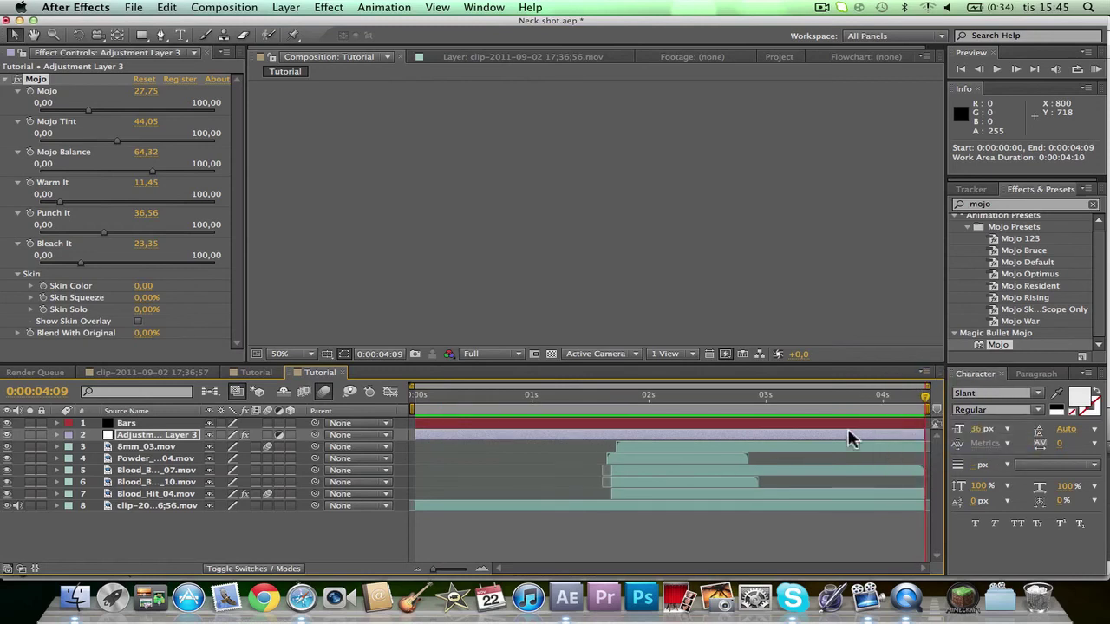
Scrub through the trimmed composition from about 0:00:01:23 to 0:00:03:20 to review the finished effect
{"action": "left_click_drag", "start_coordinate": [704, 407], "coordinate": [639, 401]}
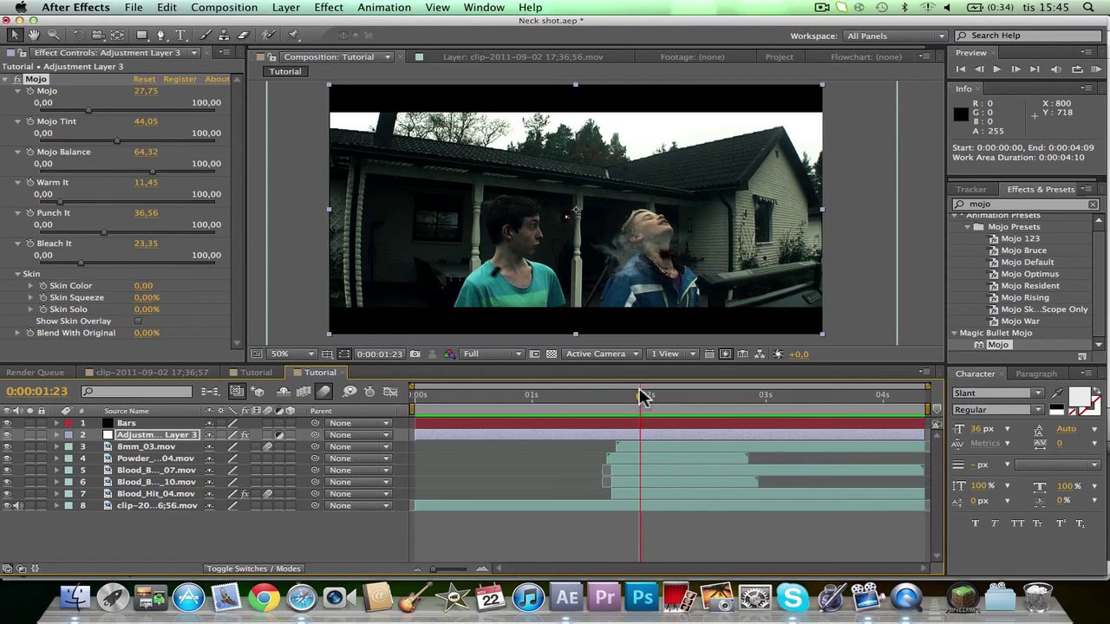
{"action": "left_click_drag", "start_coordinate": [642, 397], "coordinate": [863, 406]}
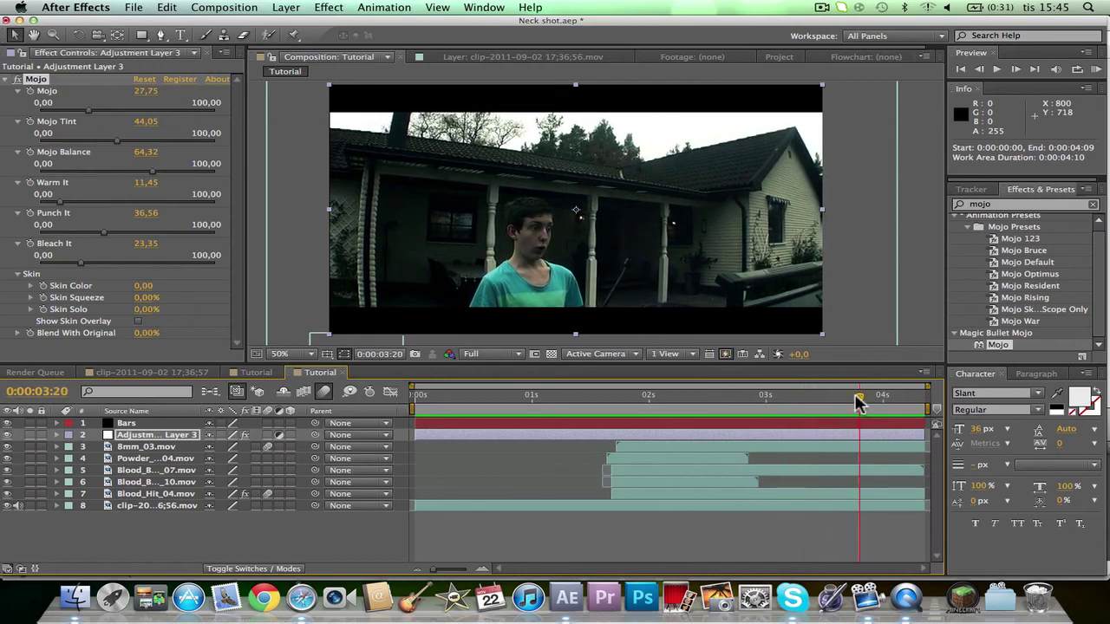